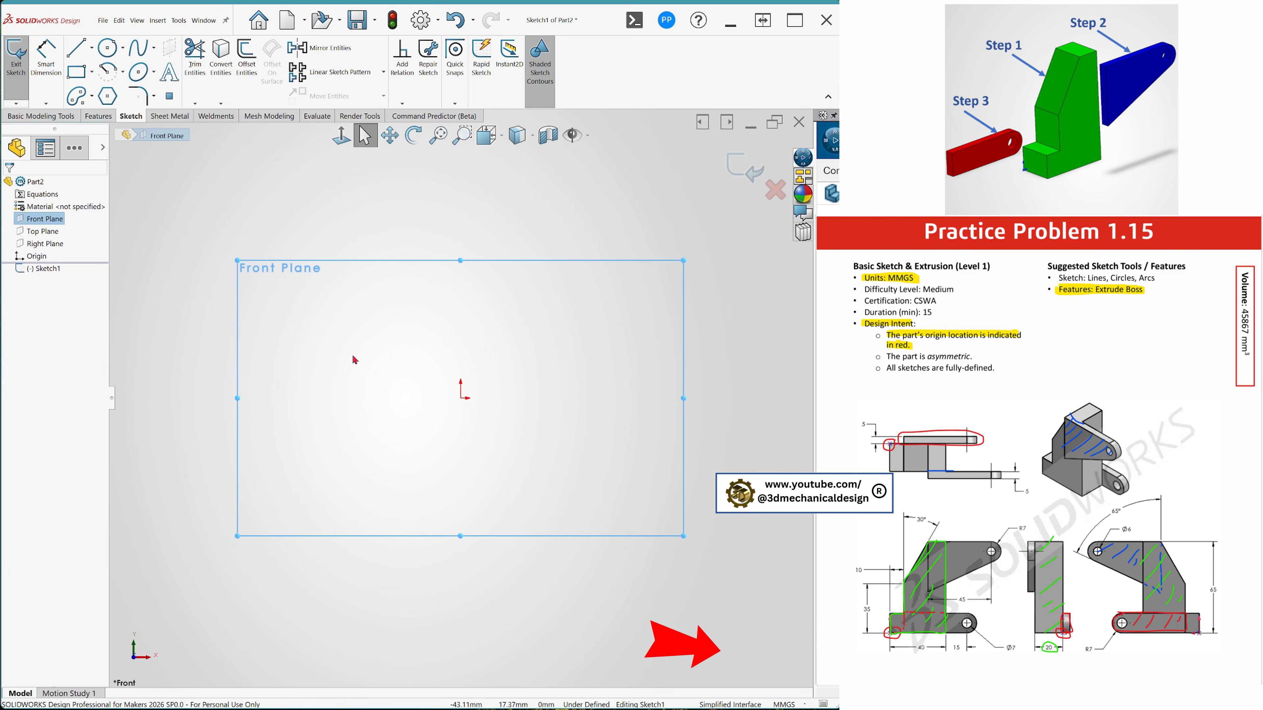
Step: Sketch a closed stepped profile from the origin with a sloped upper left edge, about 46 mm wide and 77 mm tall
key(s)
click(481, 378)
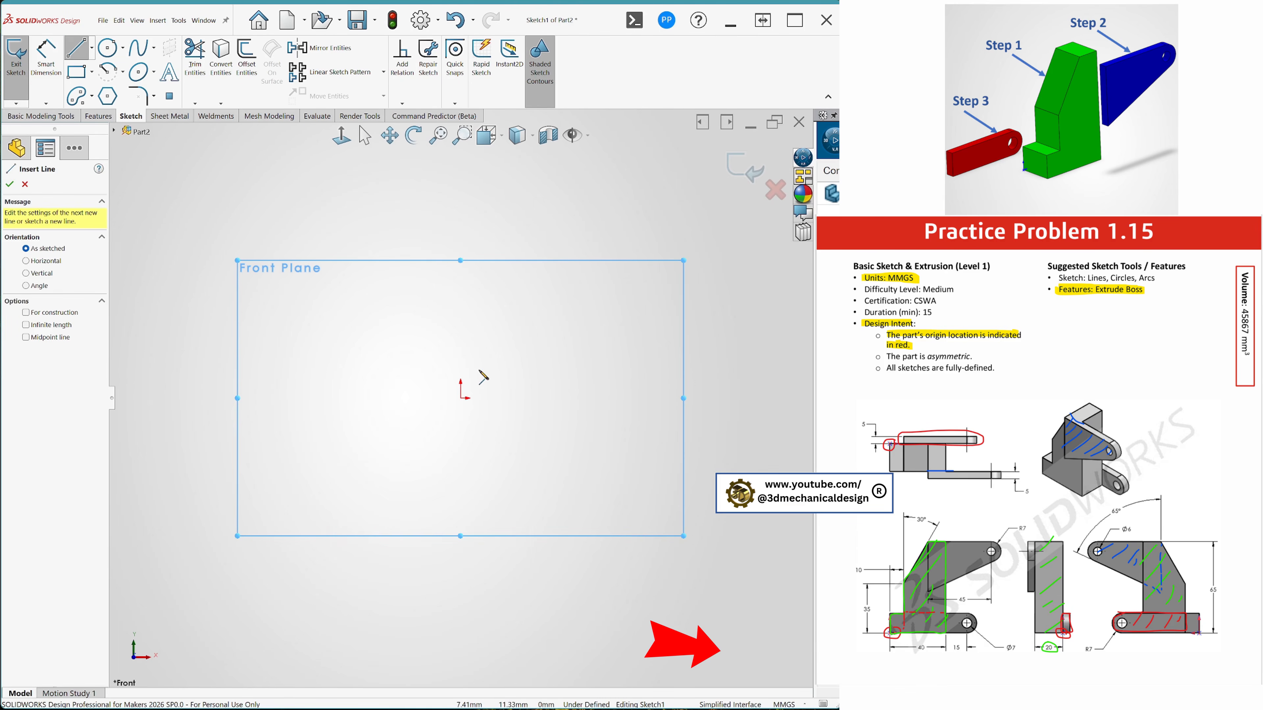
click(463, 398)
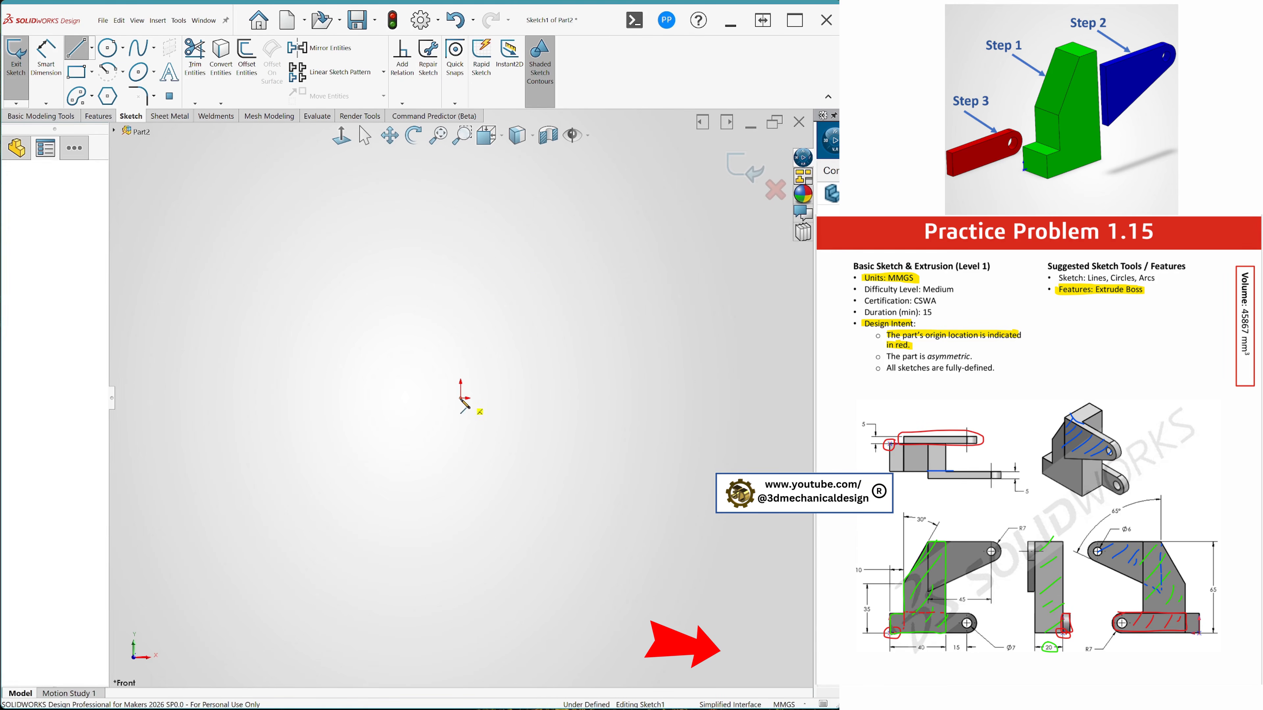
click(576, 396)
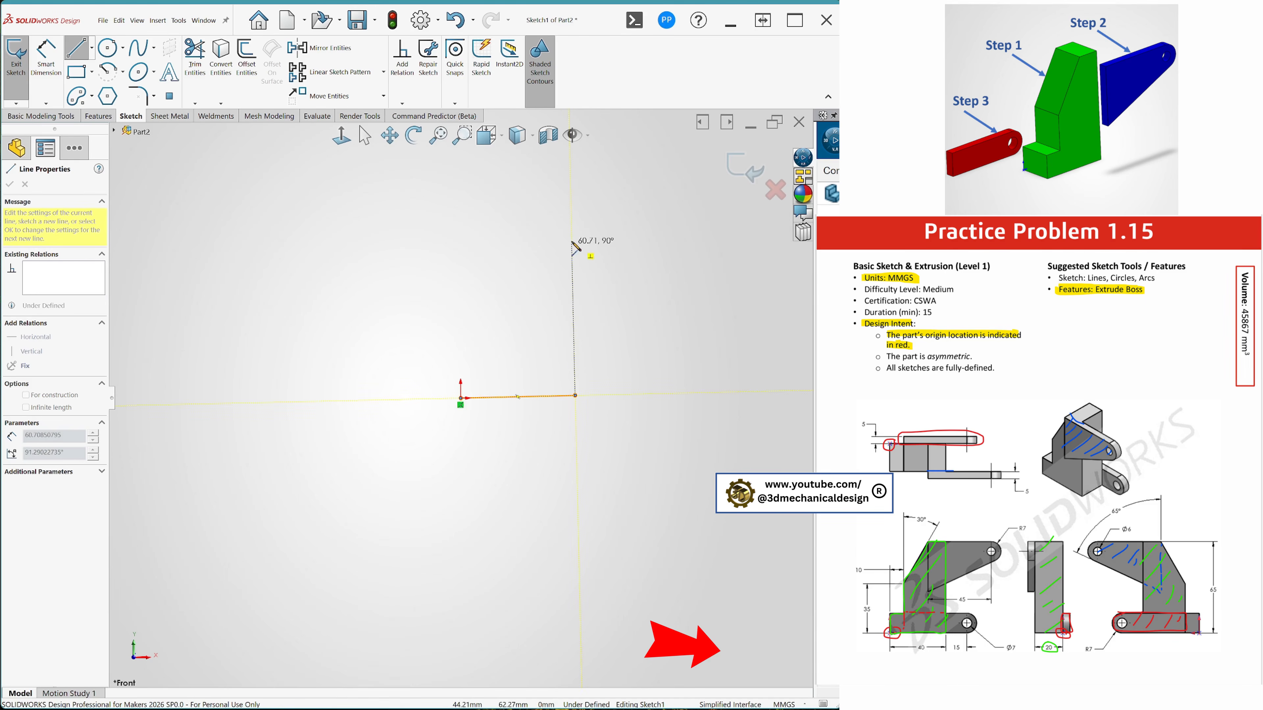
click(571, 205)
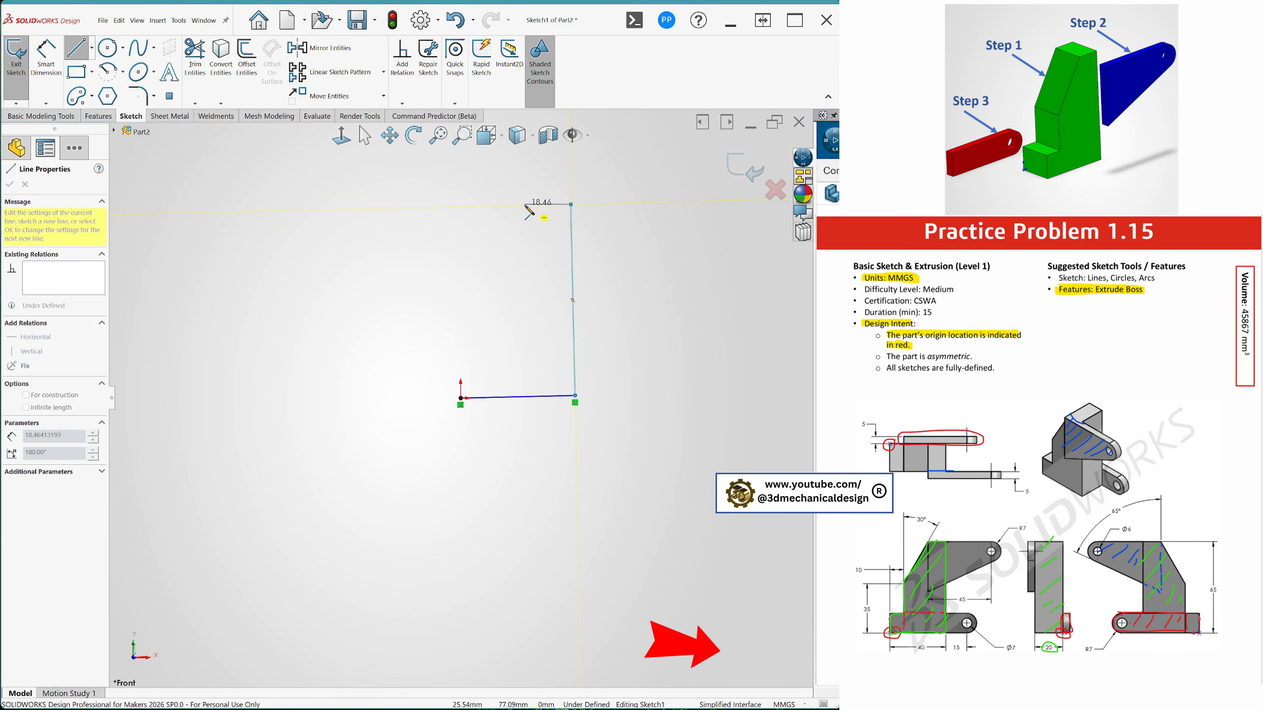
click(524, 205)
click(496, 272)
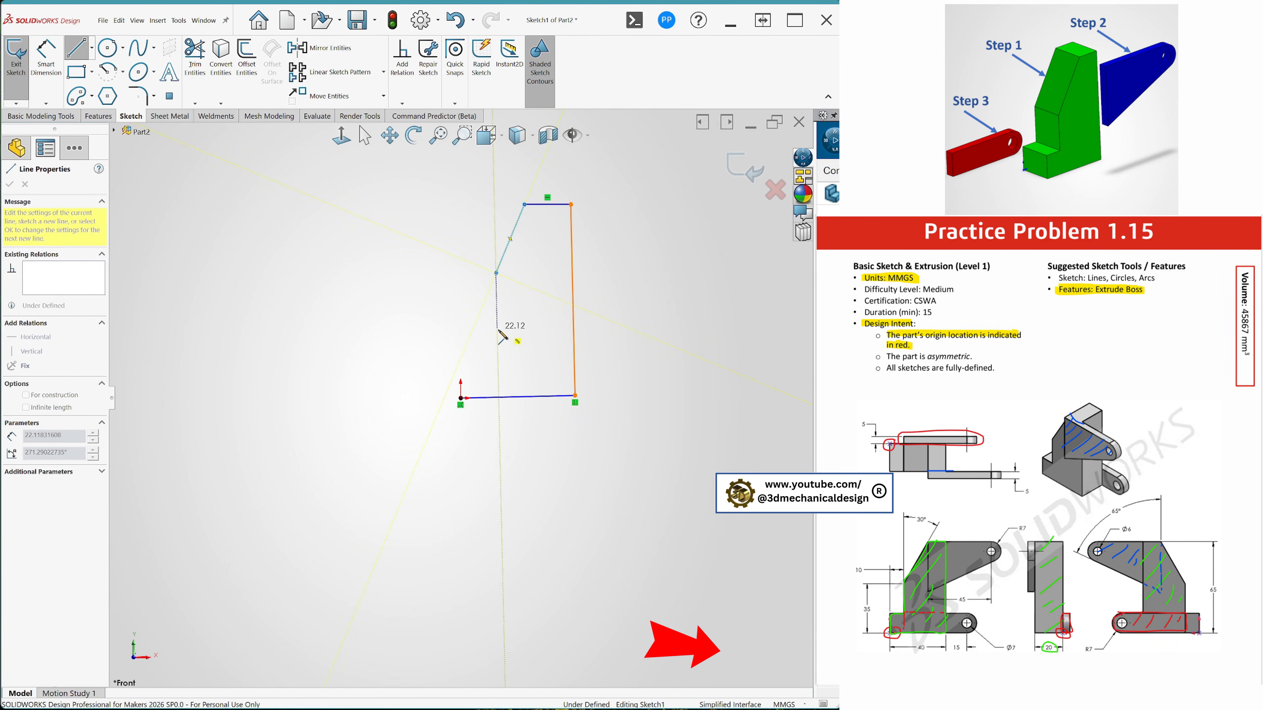
click(496, 344)
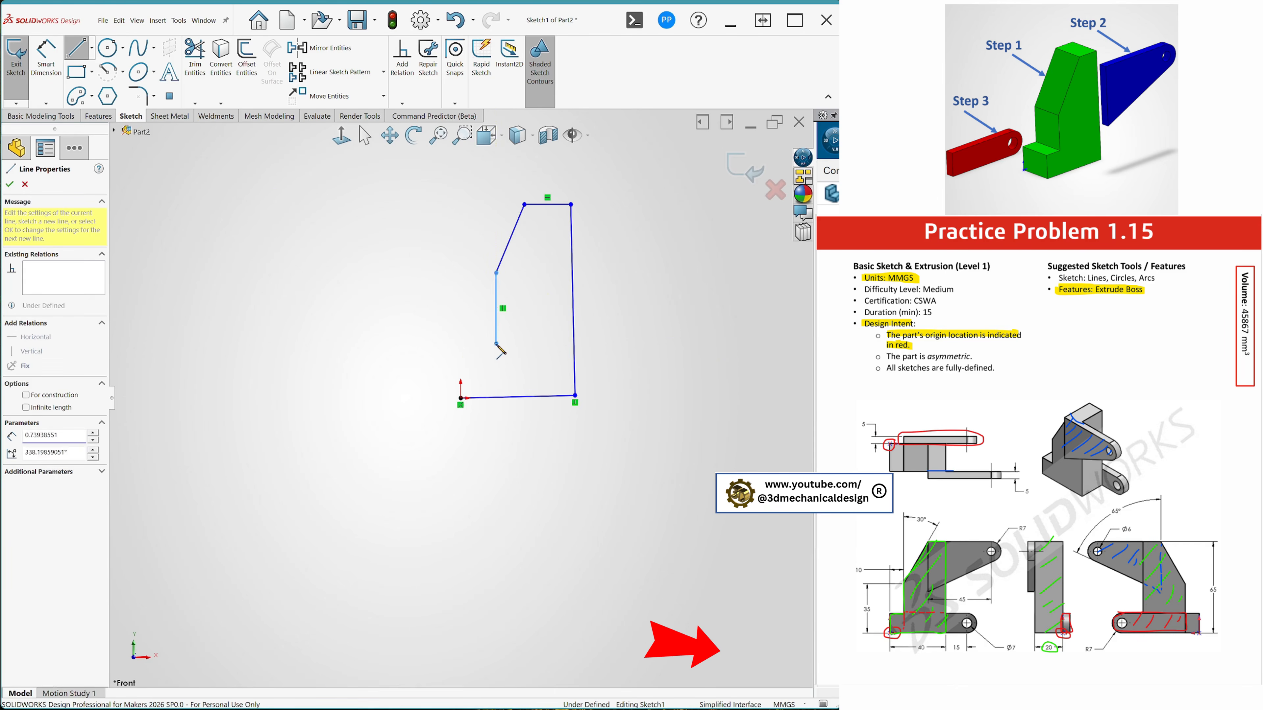
click(460, 343)
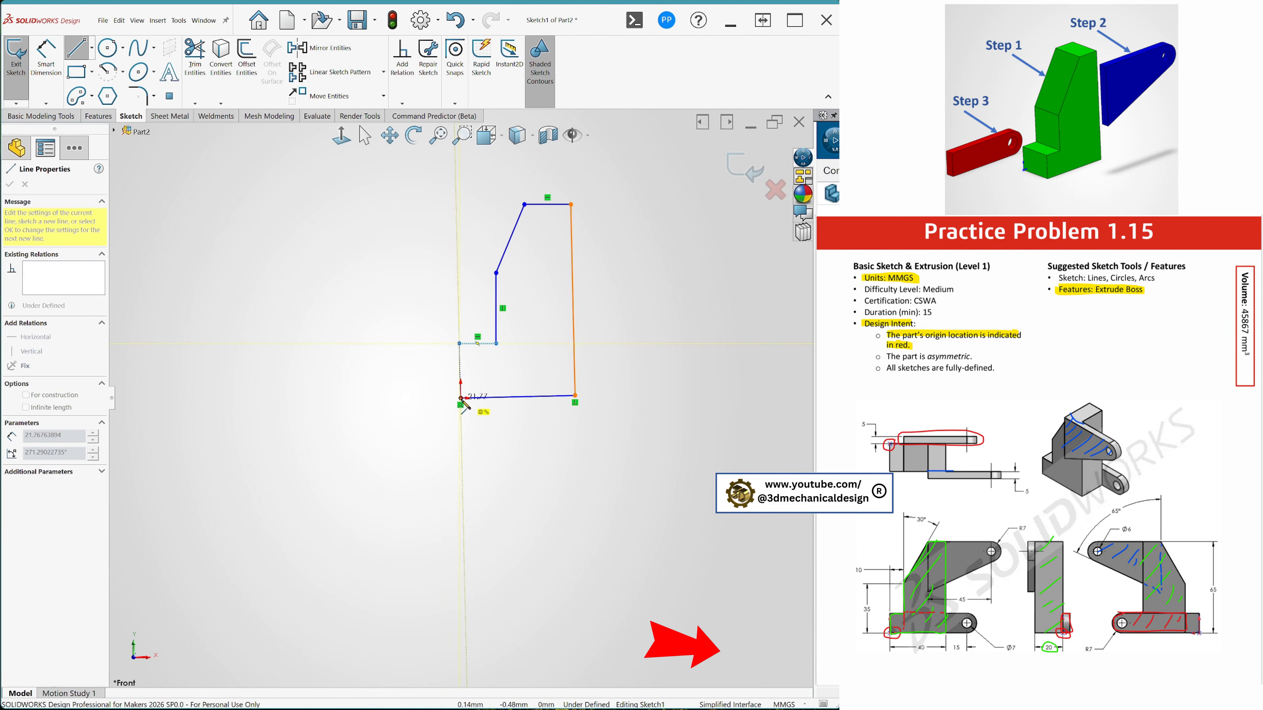
click(460, 397)
scroll(591, 335, down, 1)
scroll(590, 330, up, 1)
scroll(590, 330, down, 1)
key(Escape)
scroll(585, 317, up, 5)
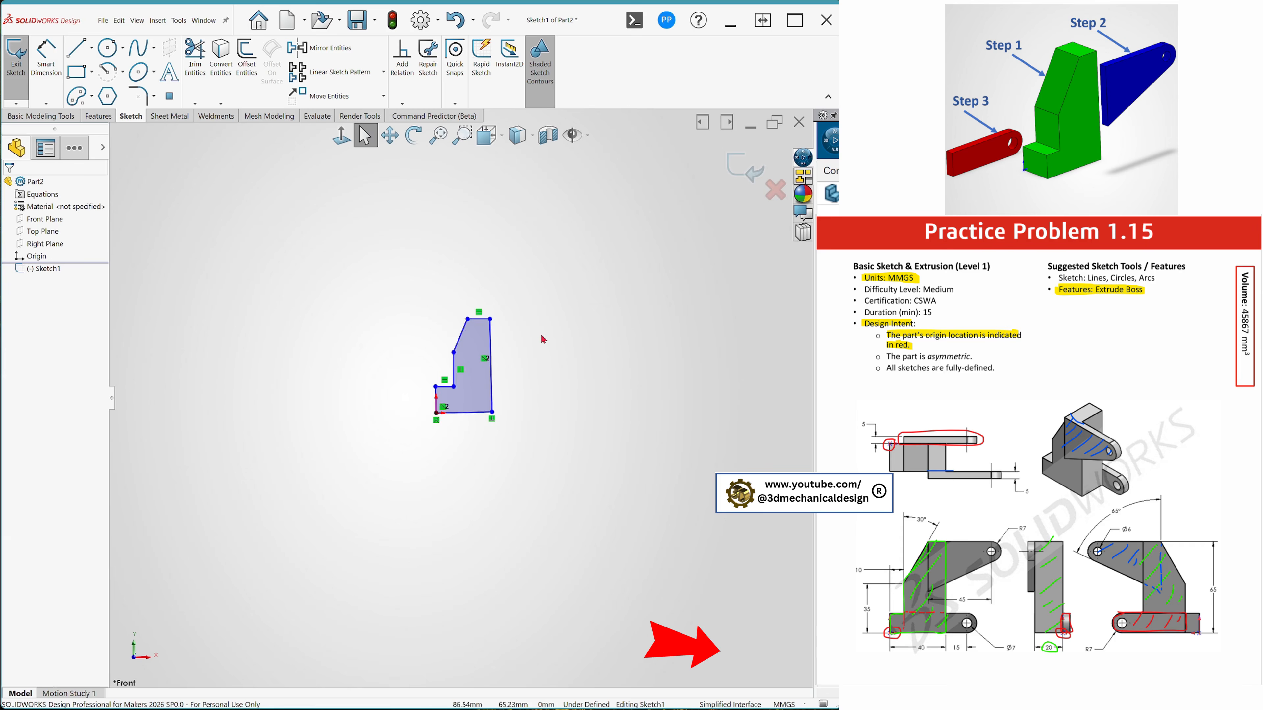
Step: Make the profile's base line horizontal and its long right edge vertical
scroll(541, 334, down, 1)
click(446, 432)
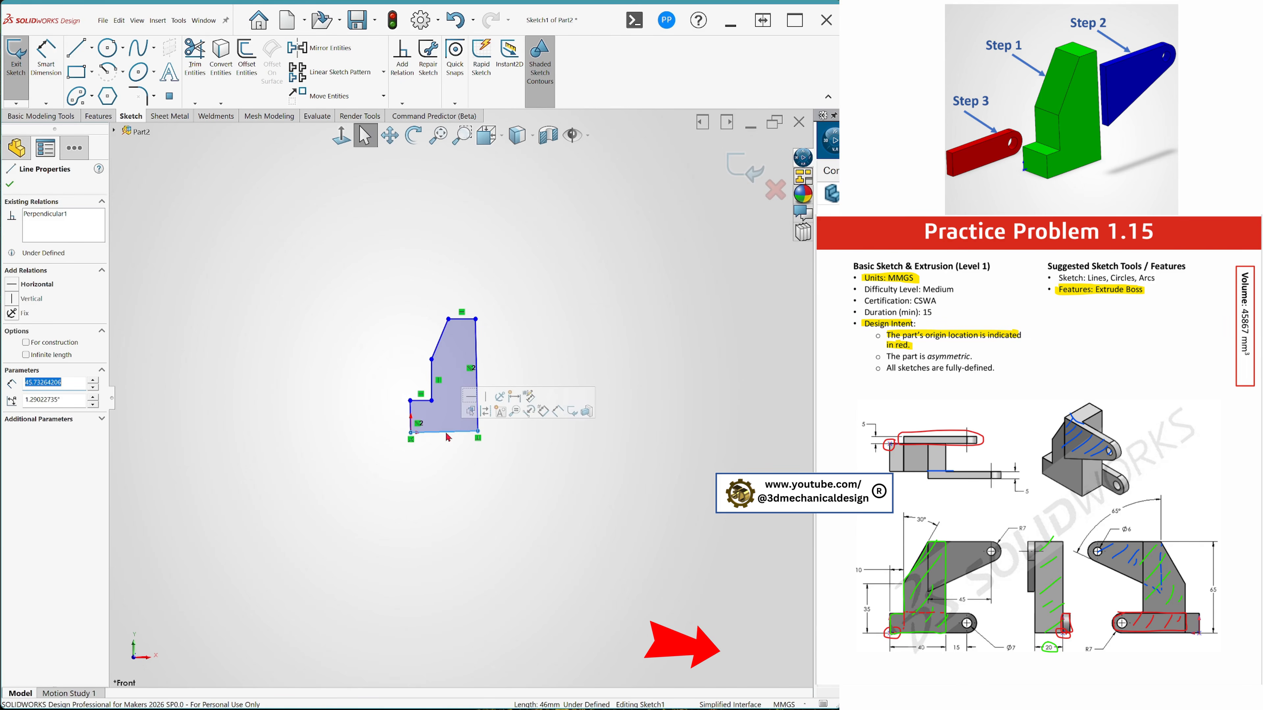
click(306, 422)
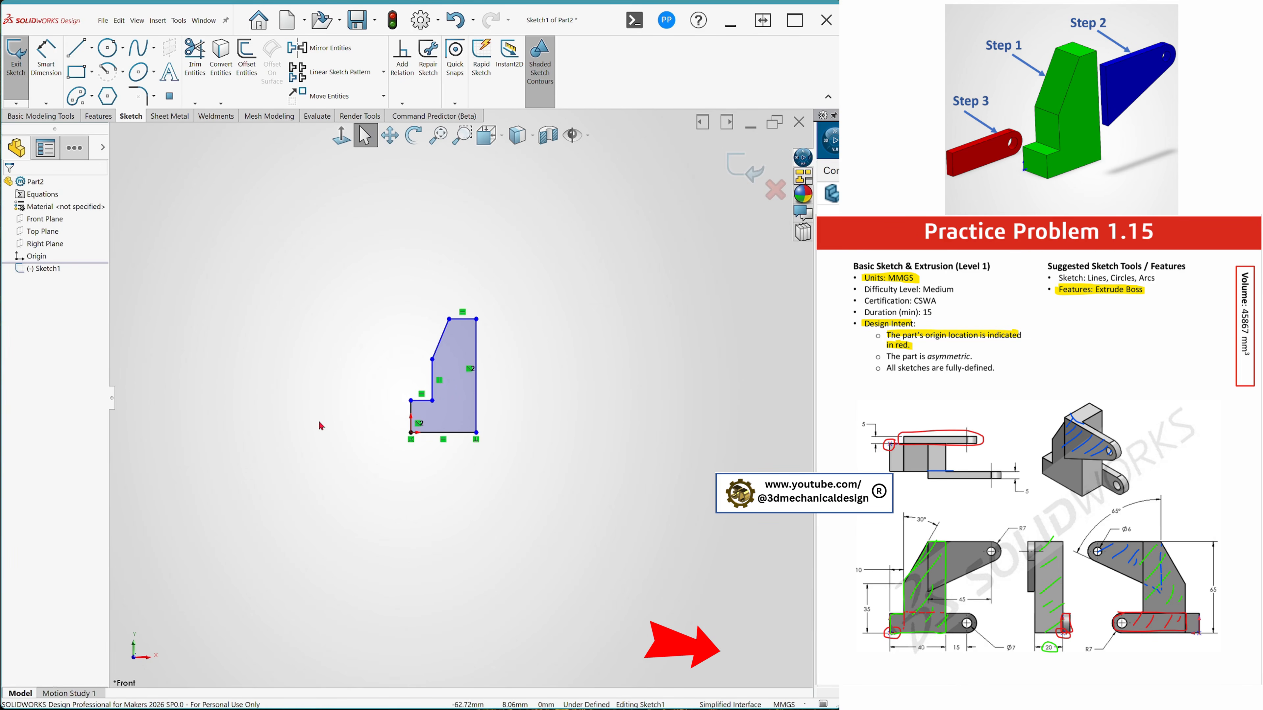
scroll(444, 465, down, 1)
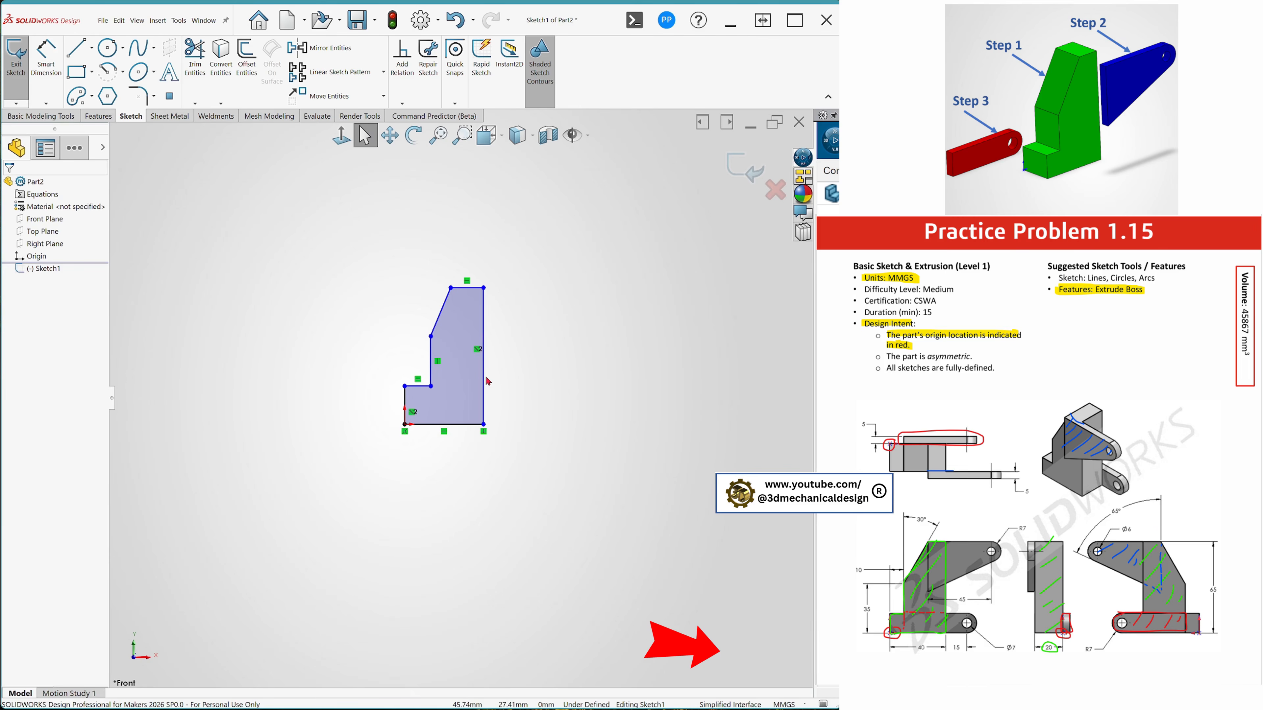
click(484, 376)
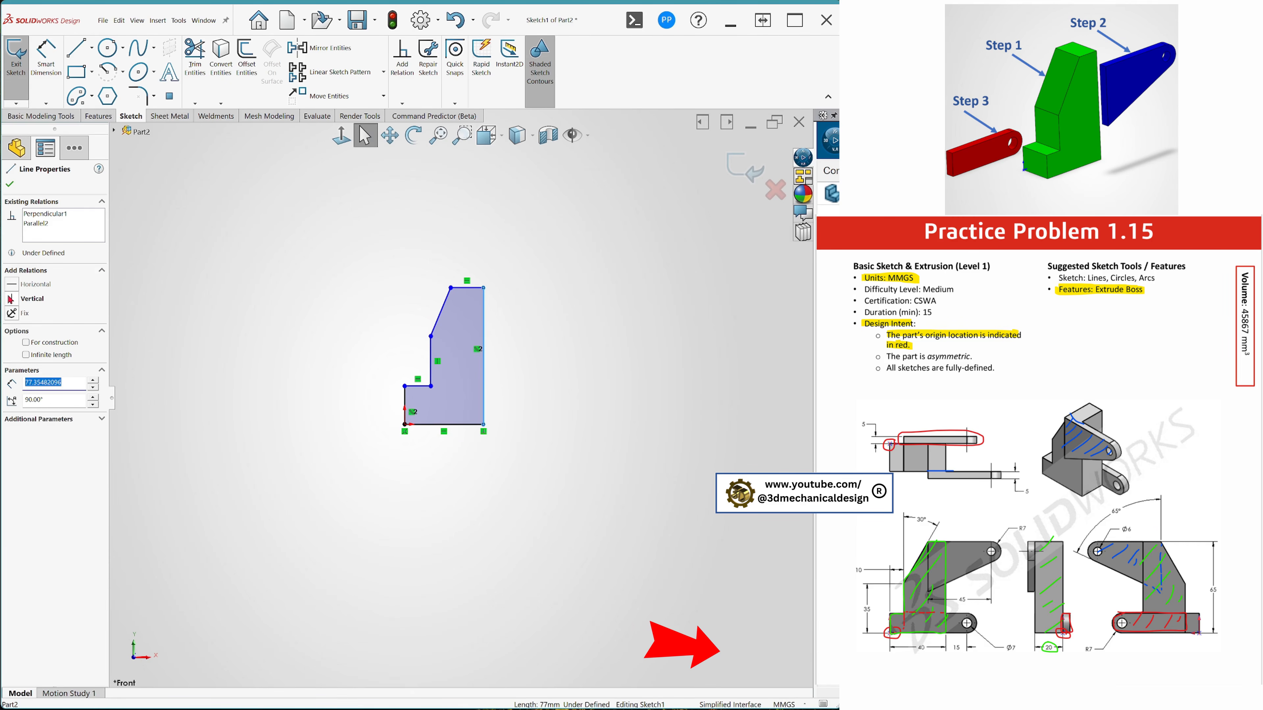
click(10, 299)
click(309, 348)
click(432, 356)
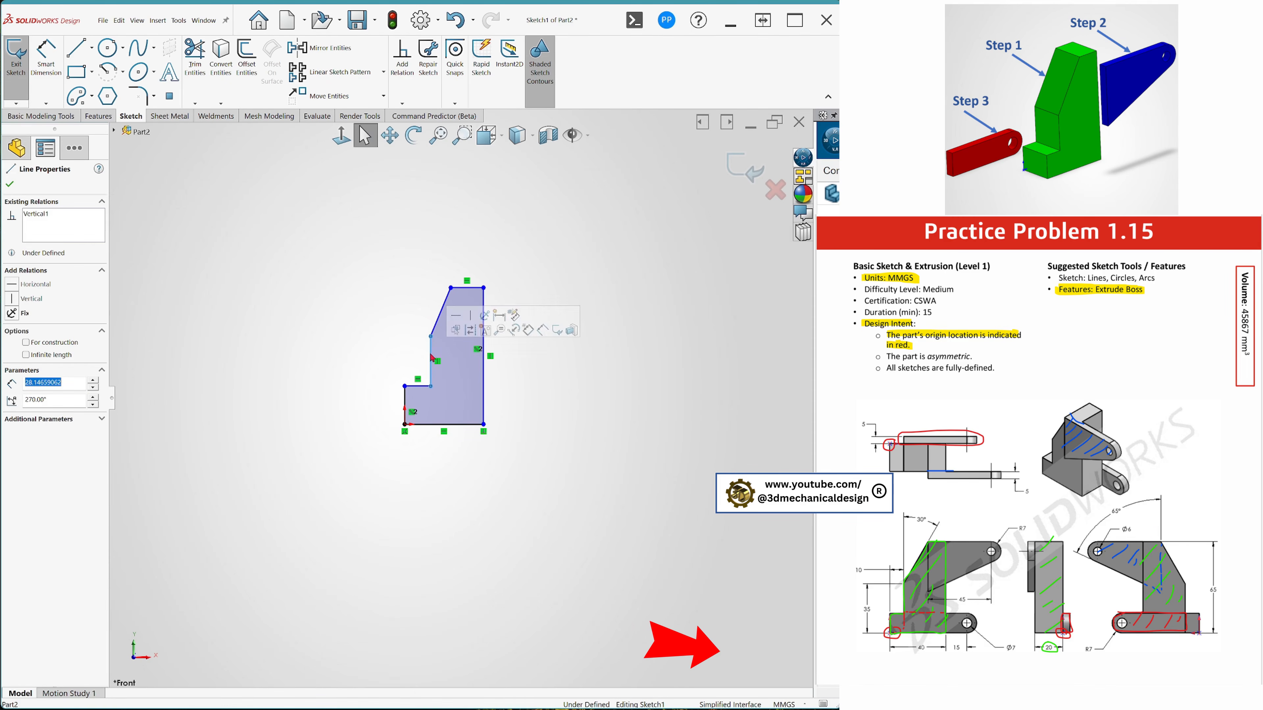
click(338, 393)
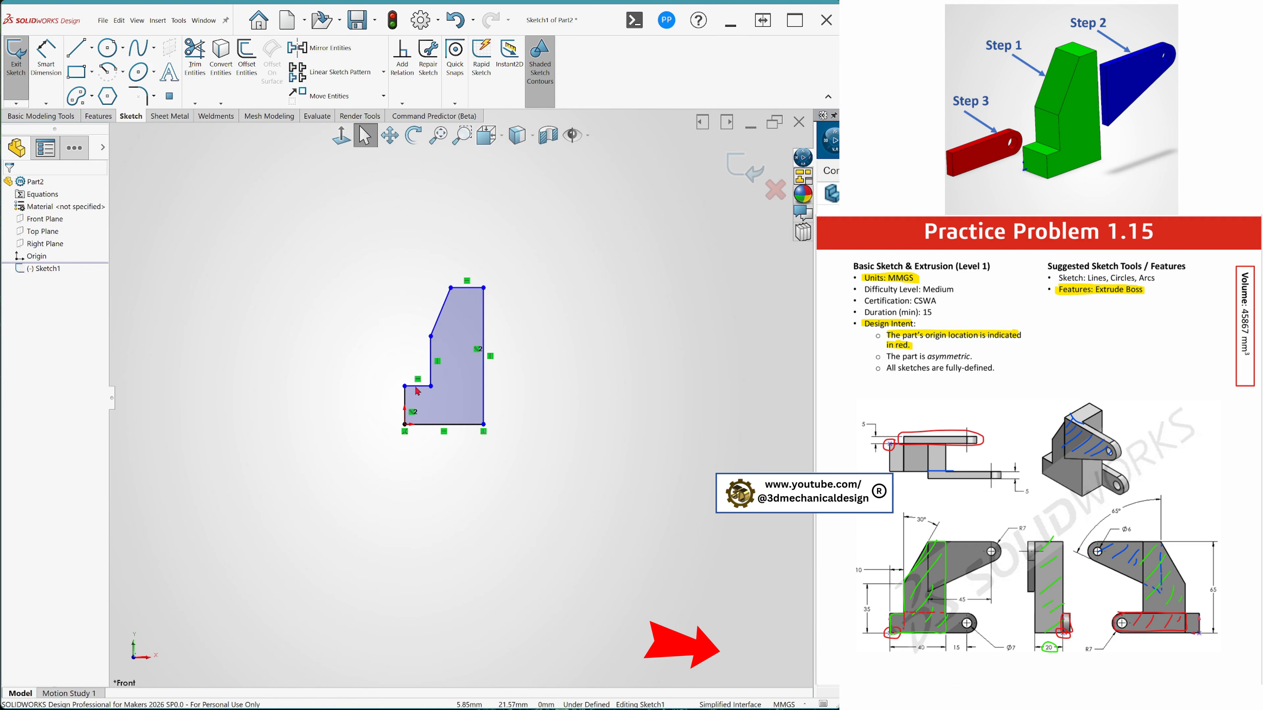
Step: Dimension the profile's base line to 40 mm
key(s)
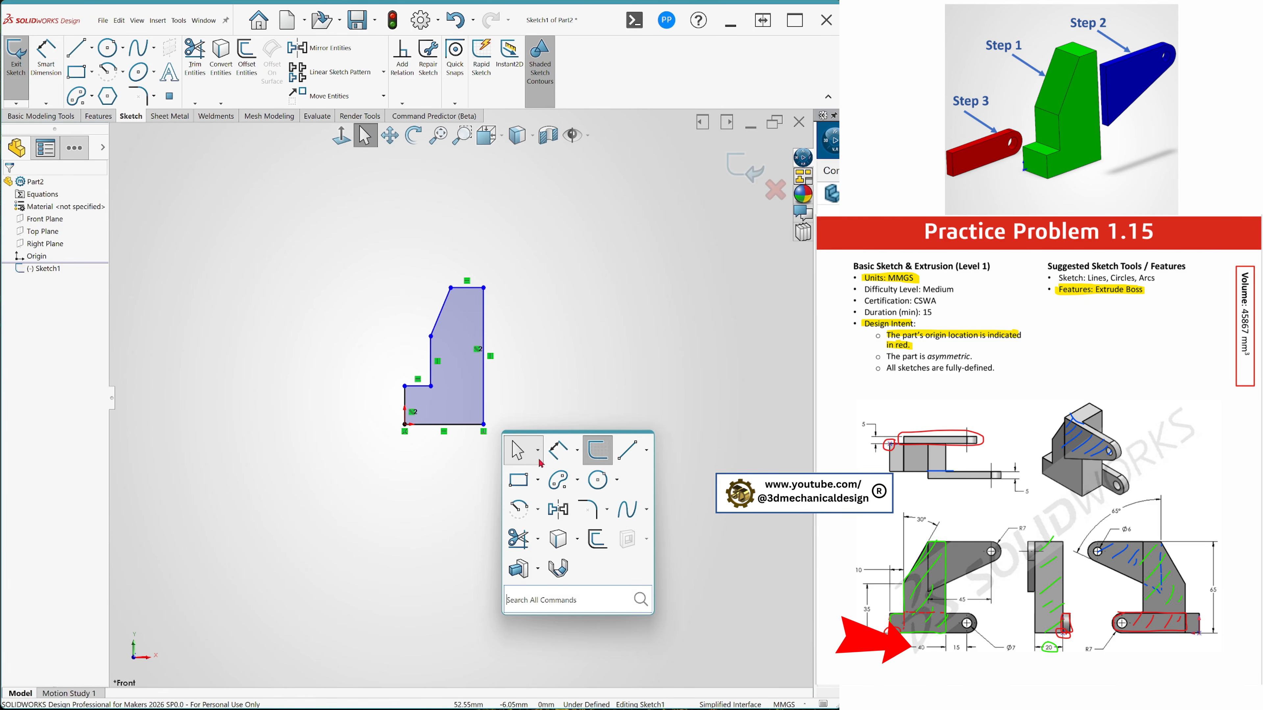
click(557, 451)
click(449, 424)
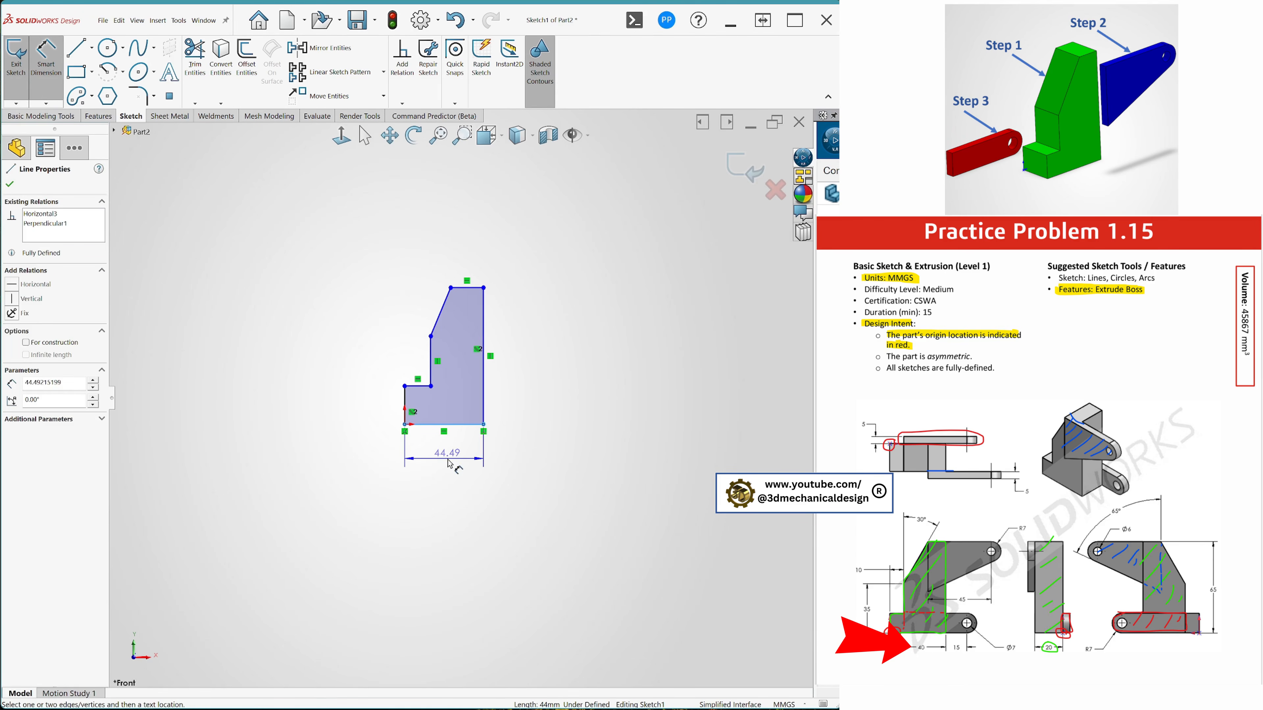
click(449, 464)
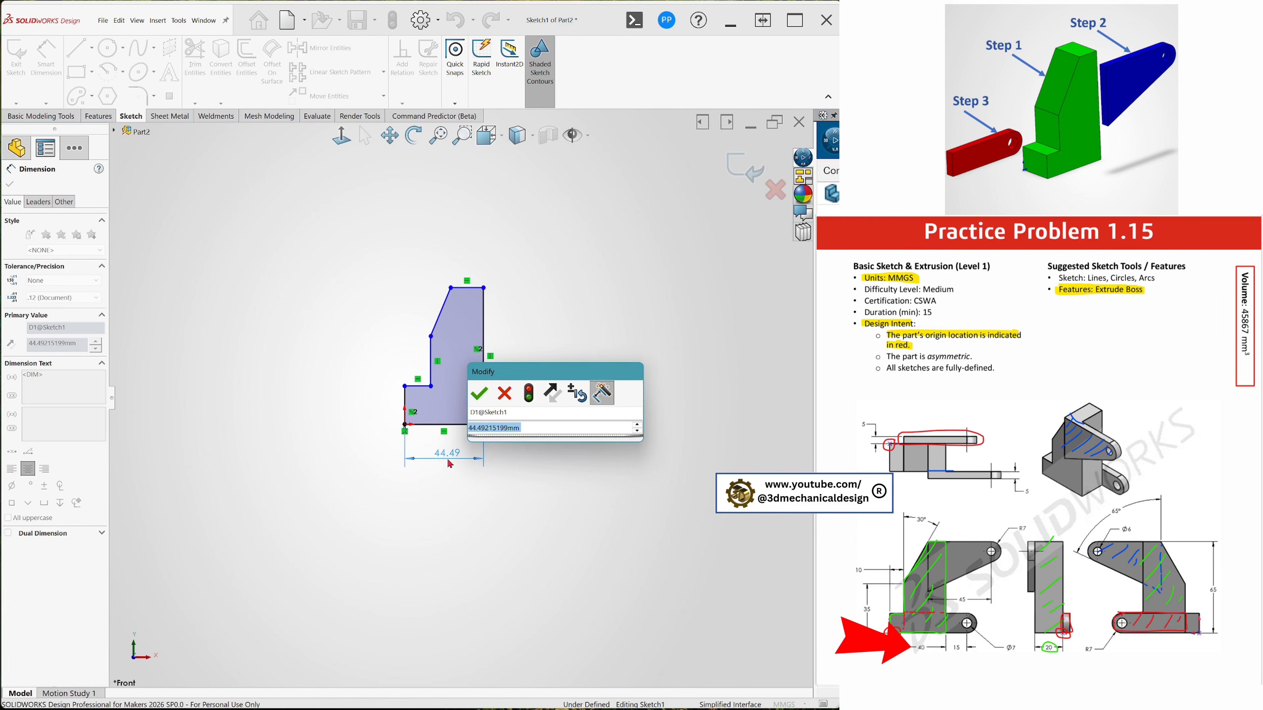
text(40)
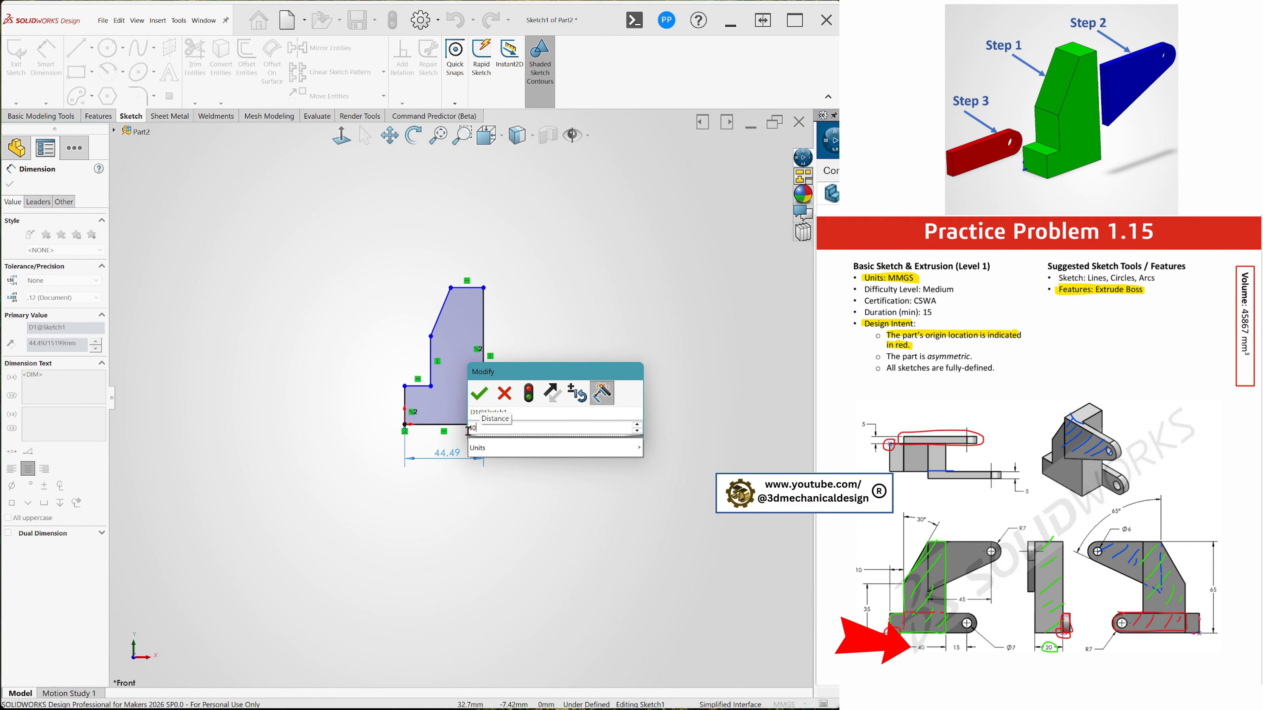
click(479, 397)
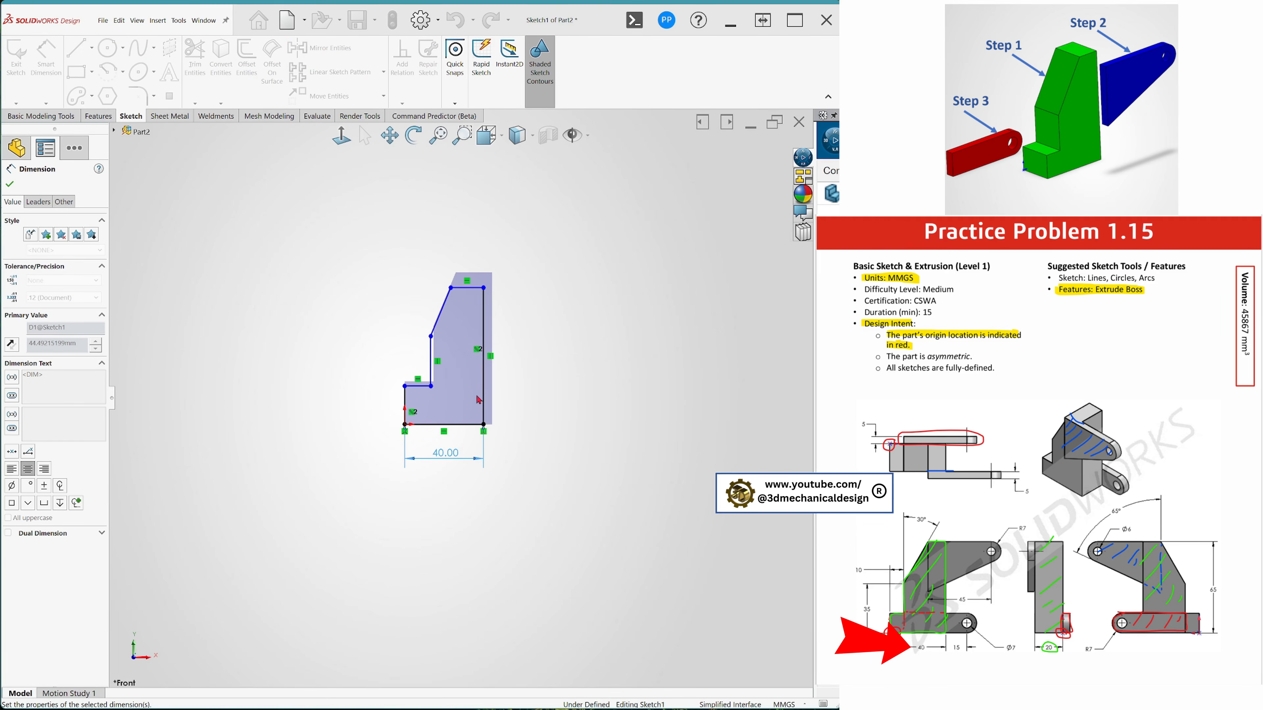
Step: Dimension the profile's long right edge to 65 mm
click(485, 324)
click(536, 342)
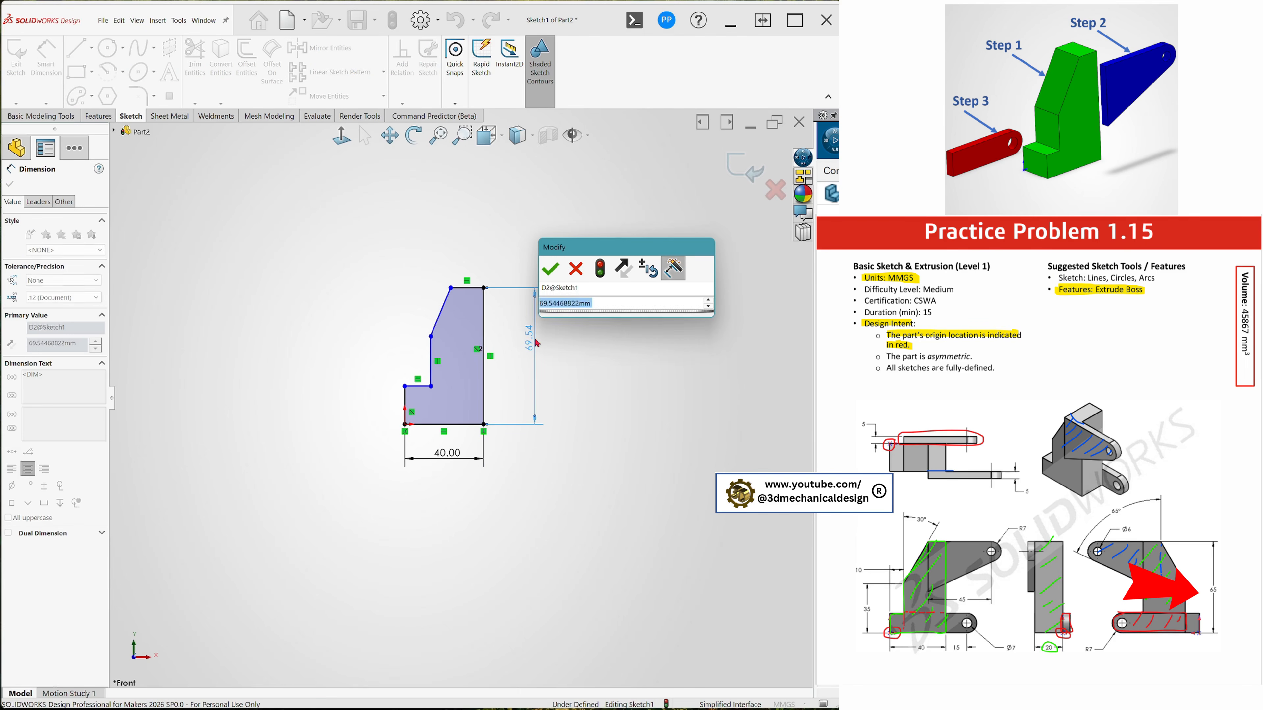
text(65)
click(547, 272)
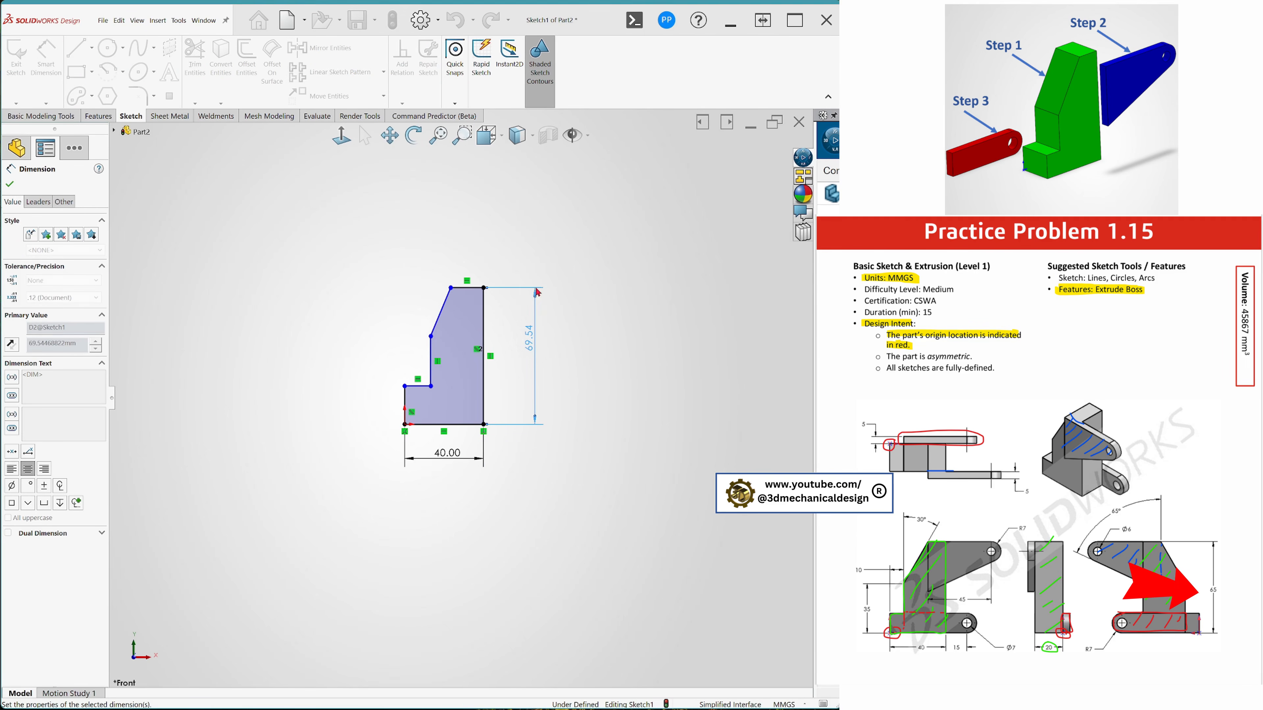
Step: Dimension the angle between the sloped edge and the vertical edge below it to 30°
click(445, 314)
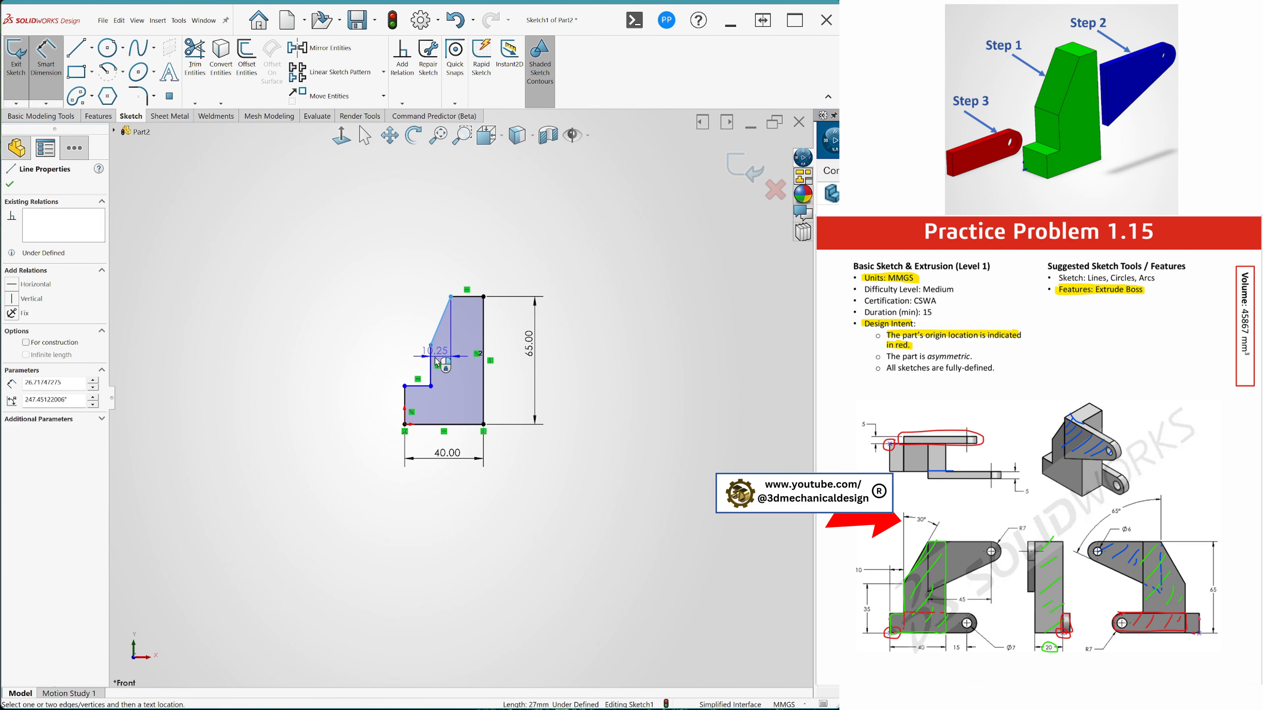
click(432, 364)
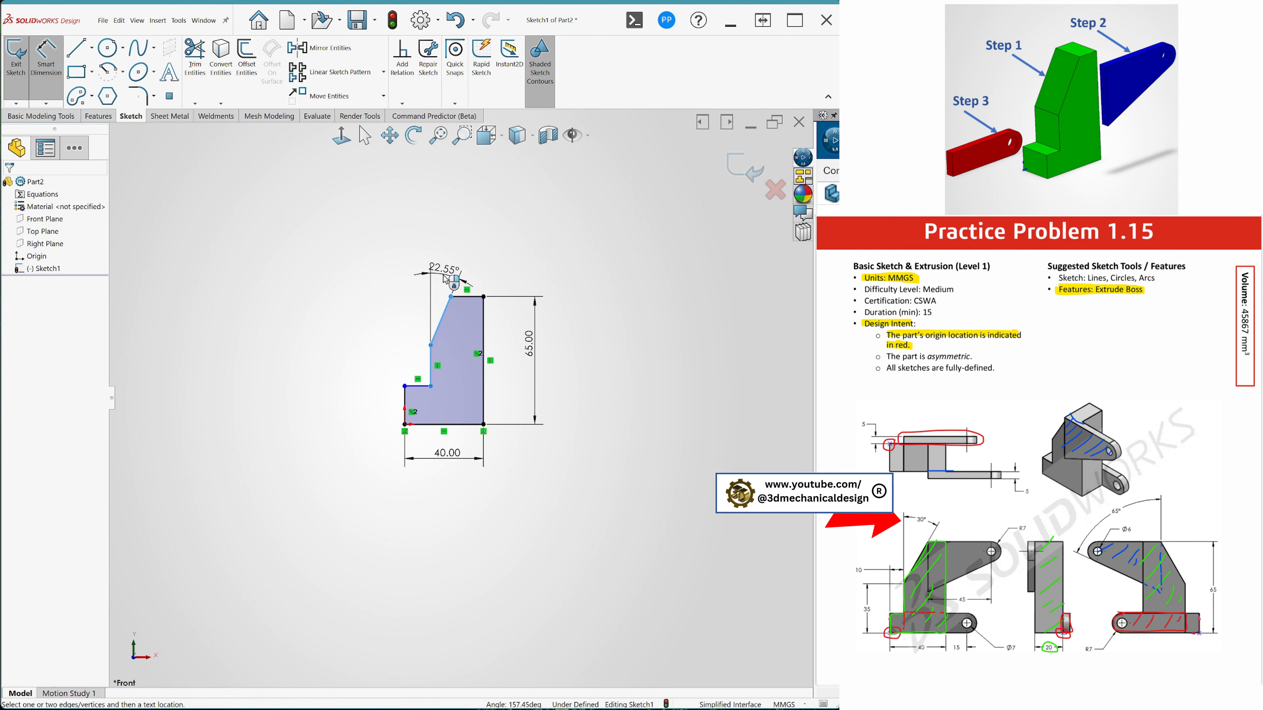
click(445, 278)
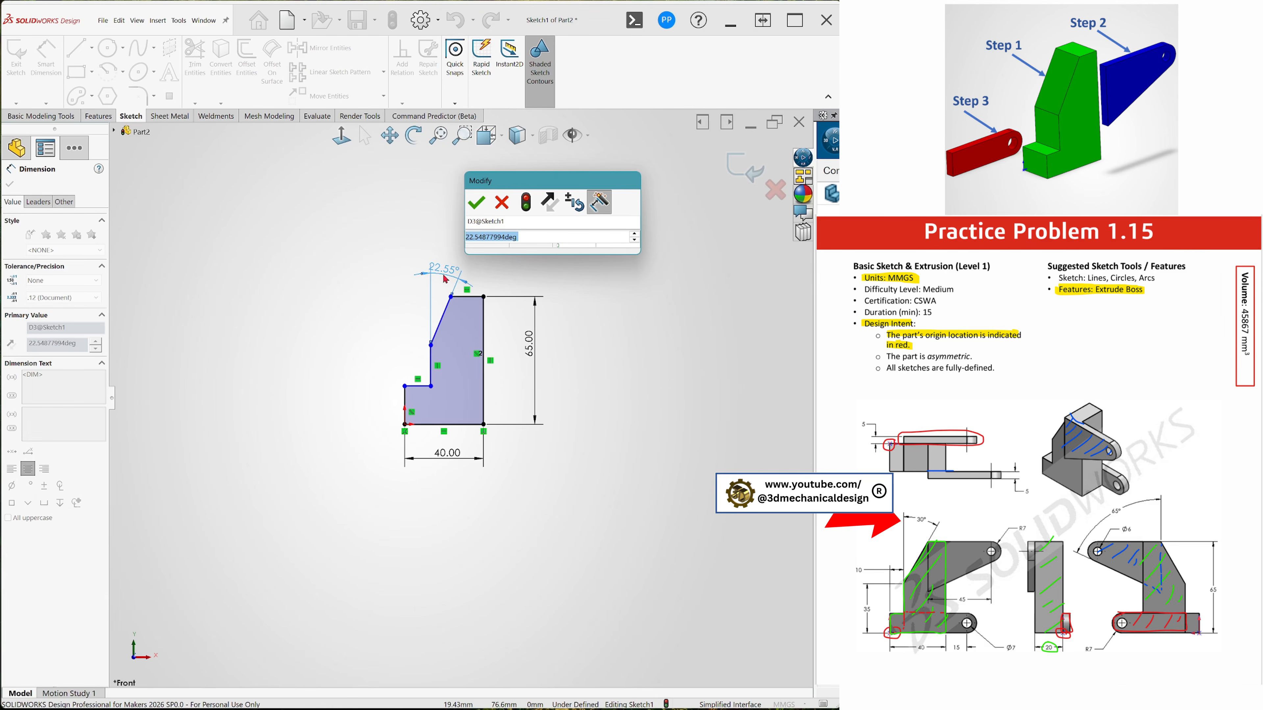
text(30)
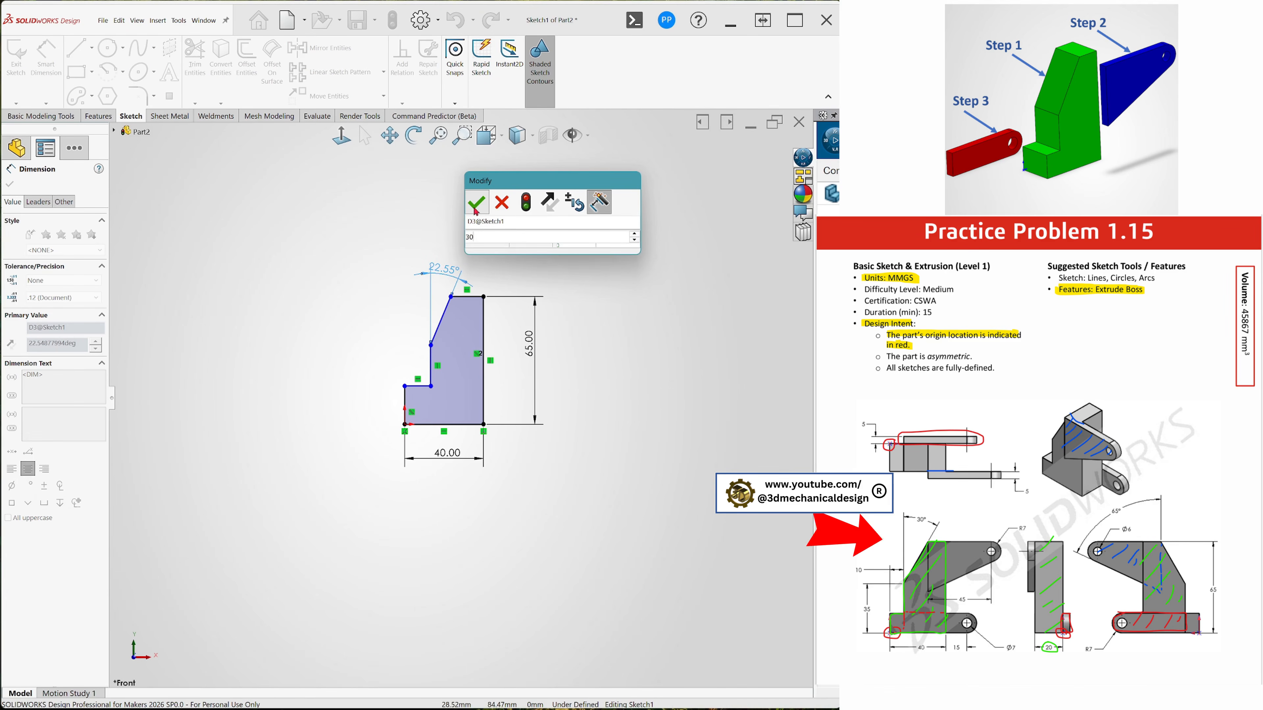
key(Return)
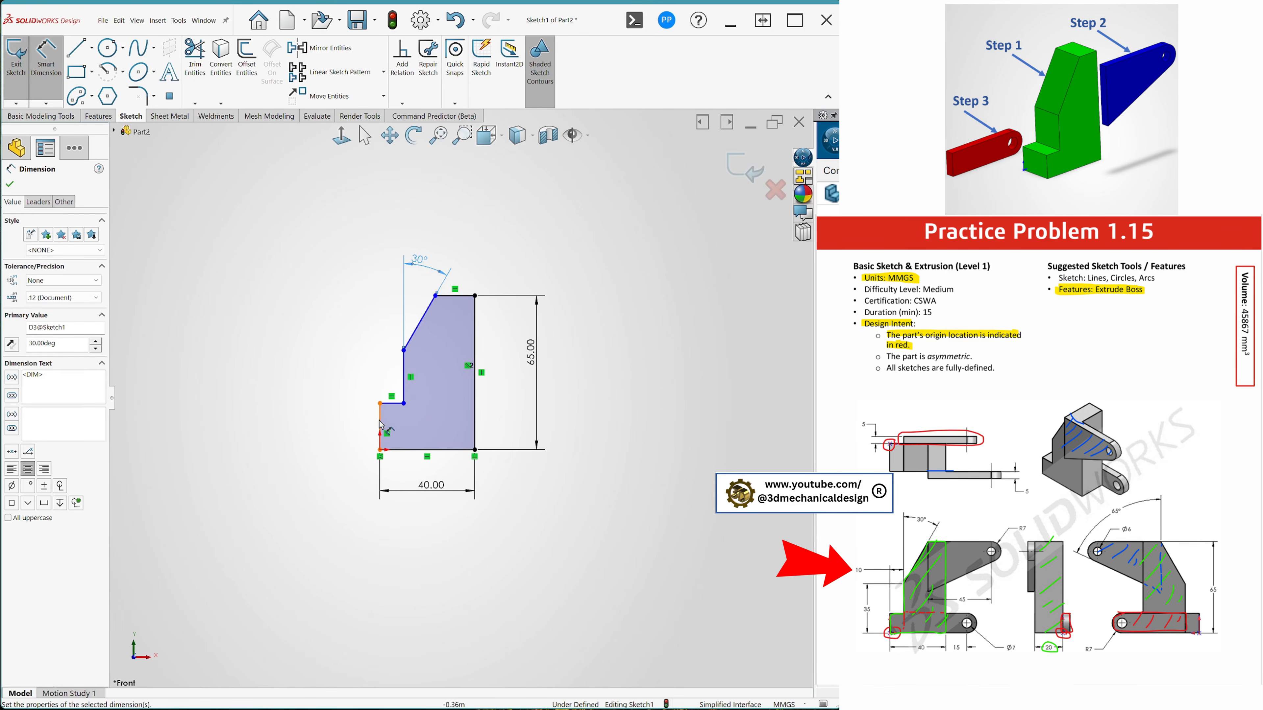
Step: Dimension the short horizontal step edge on the profile's left side to 10 mm
click(391, 403)
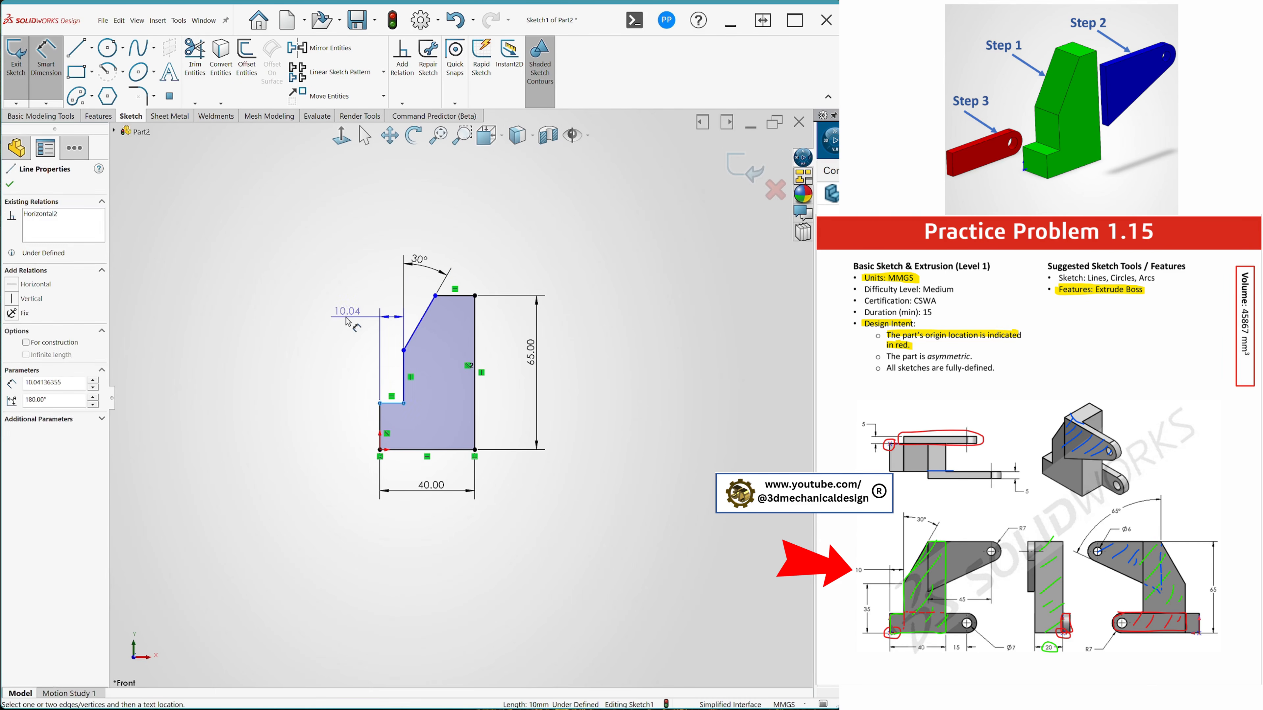
click(338, 318)
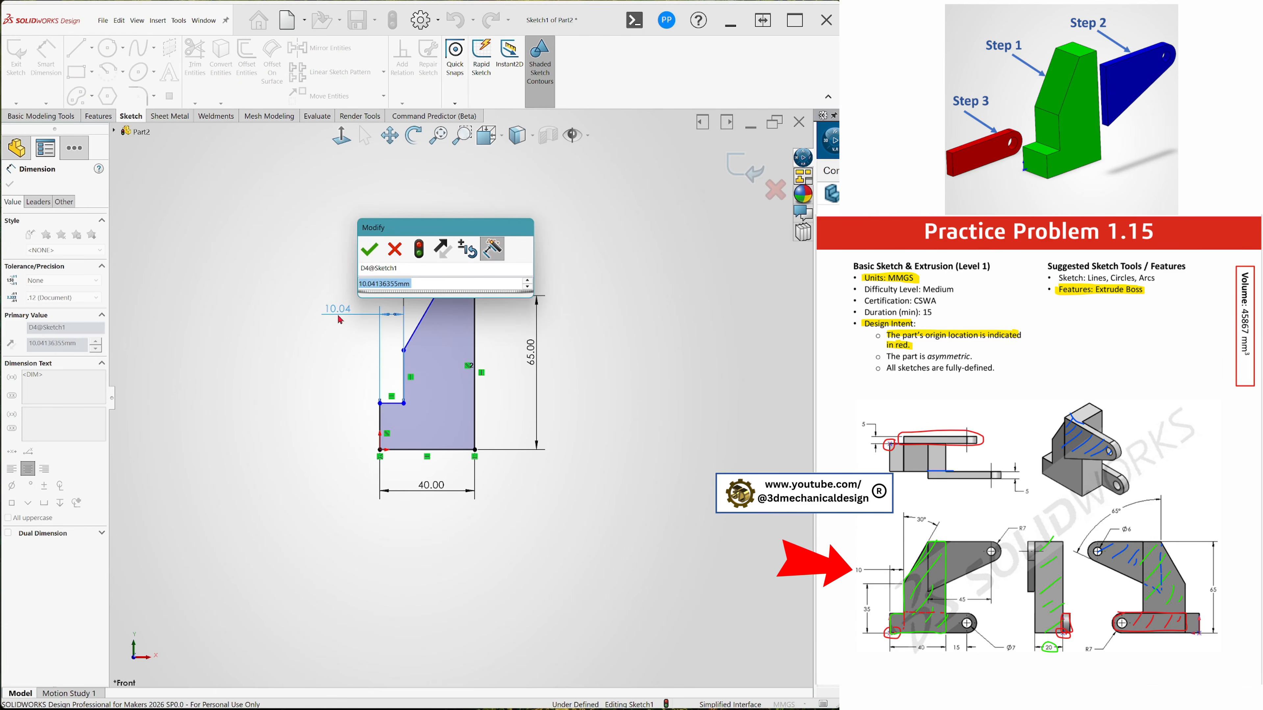
text(10)
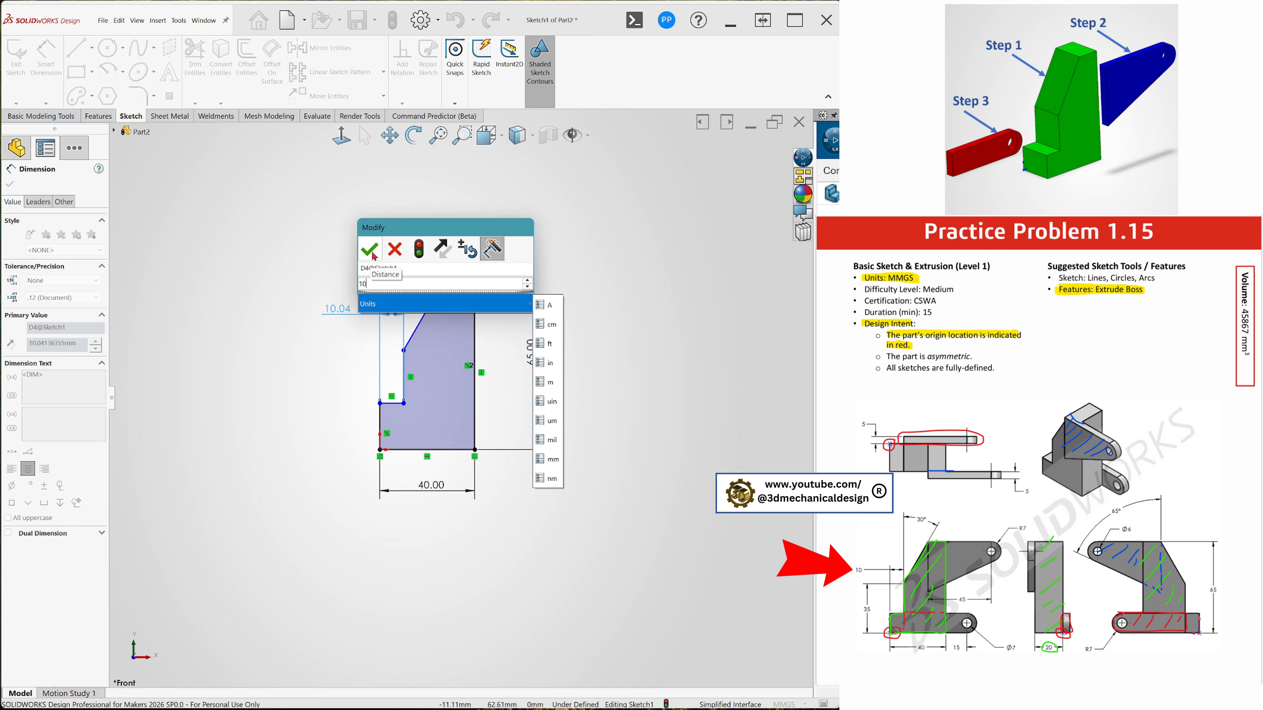
click(369, 250)
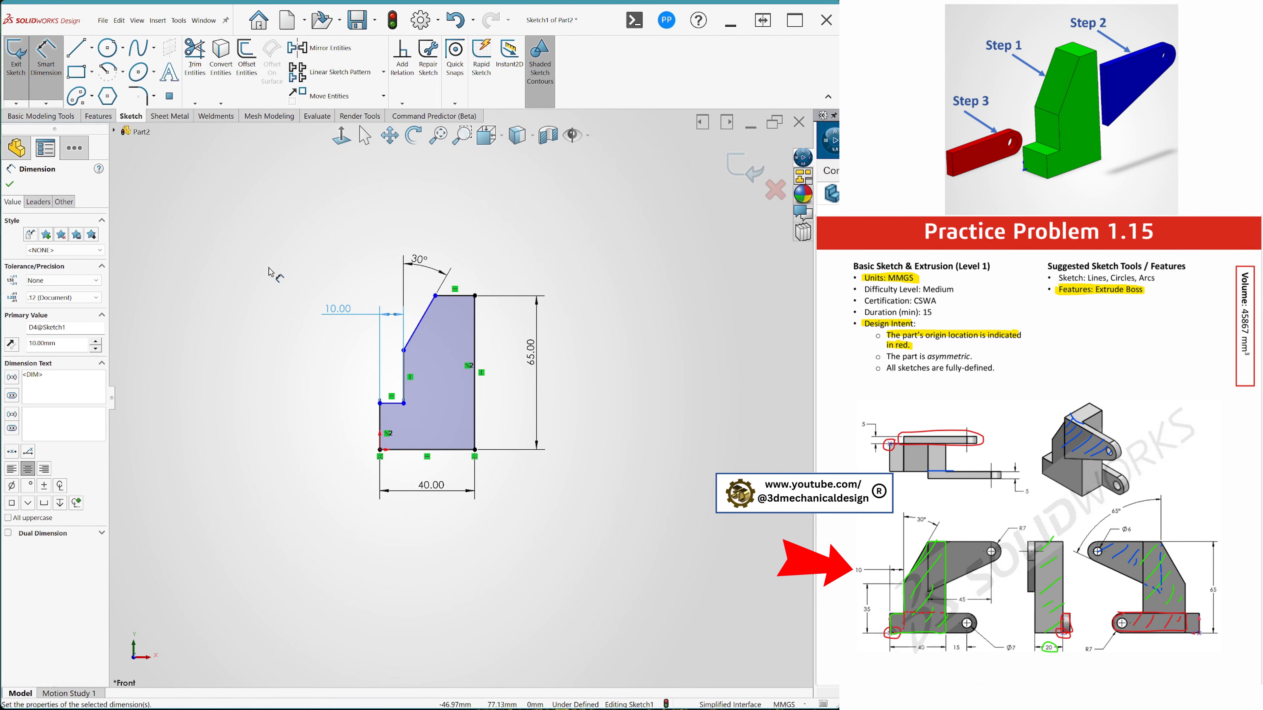
Step: Dimension the height from the base line to the sloped edge's lower endpoint as 35 mm
click(405, 351)
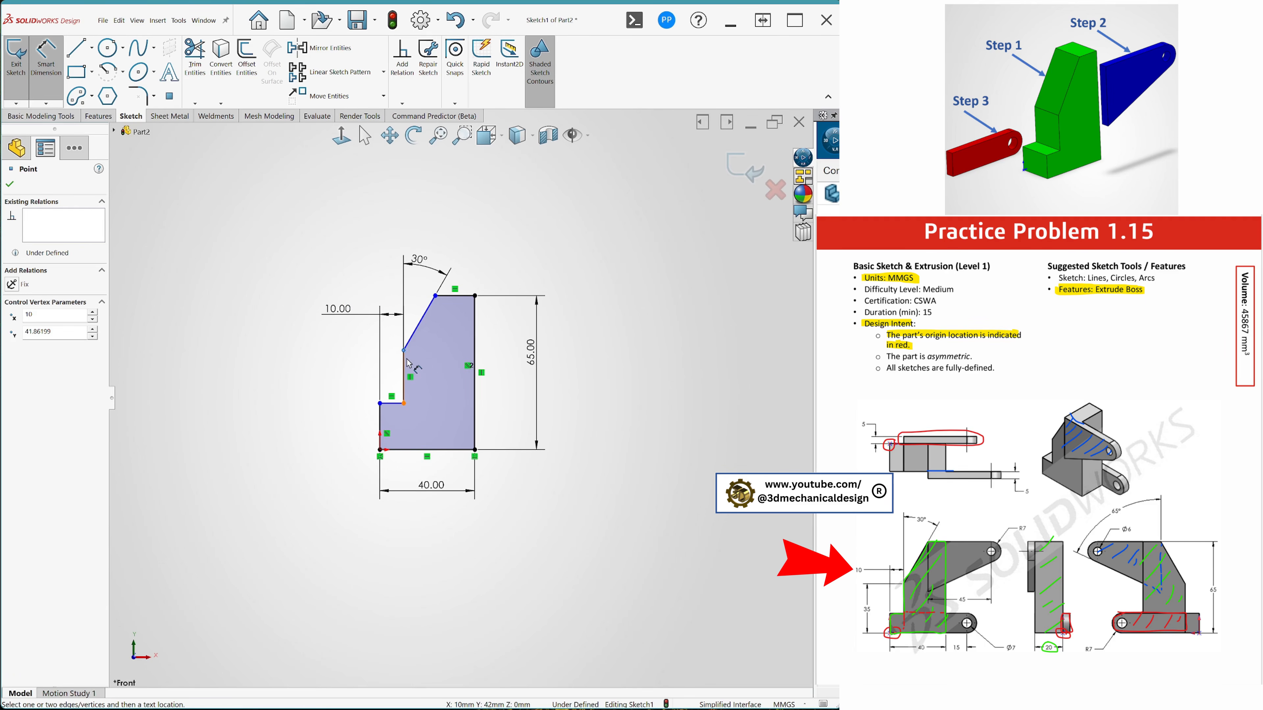
click(417, 452)
click(308, 401)
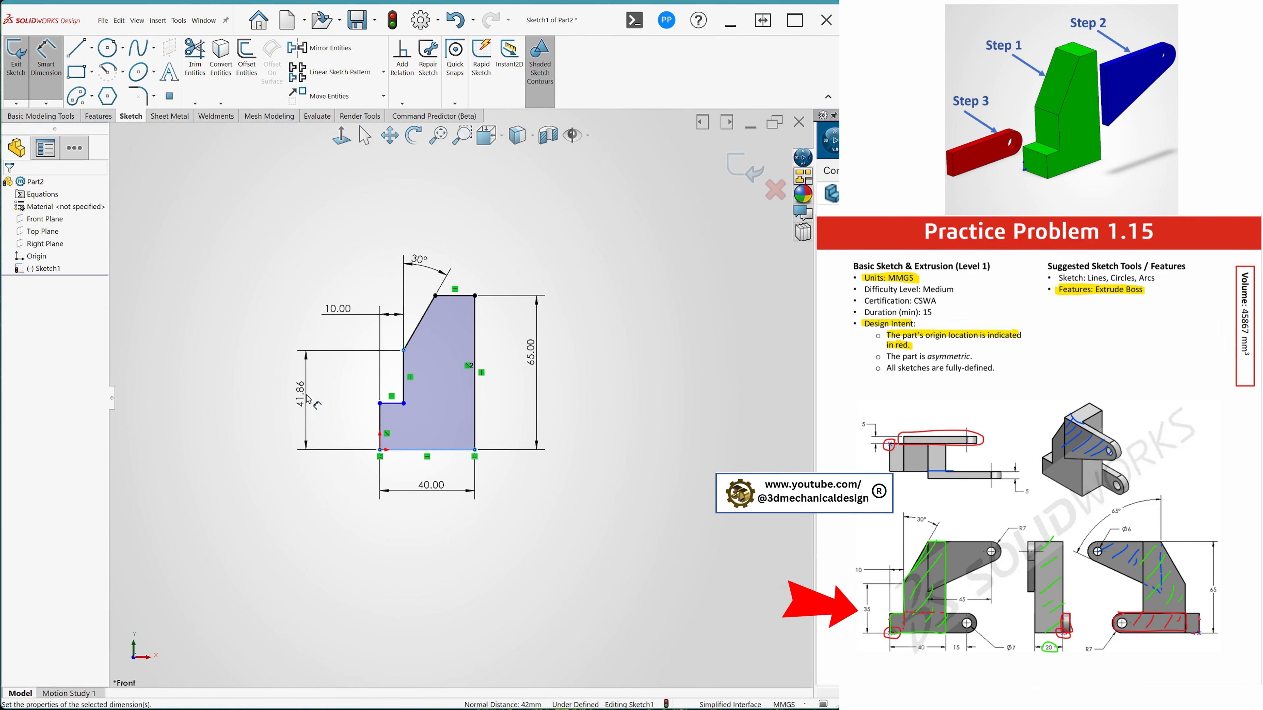
text(35)
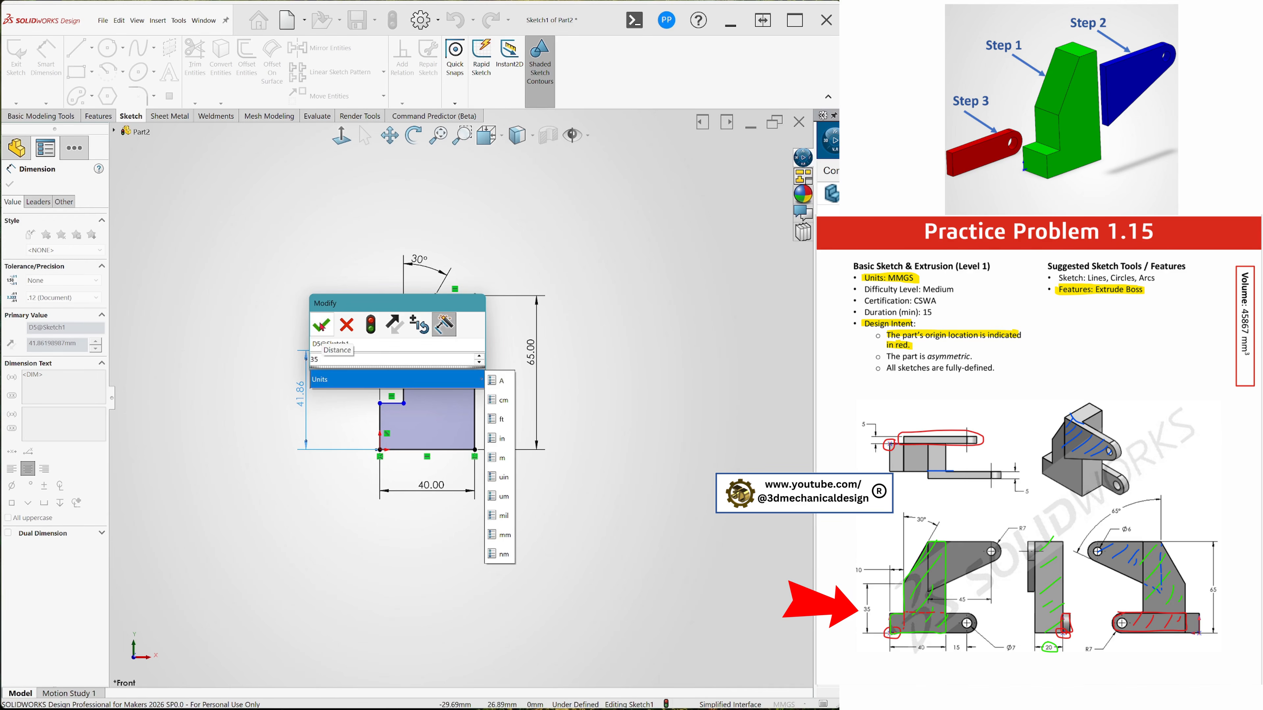
click(321, 326)
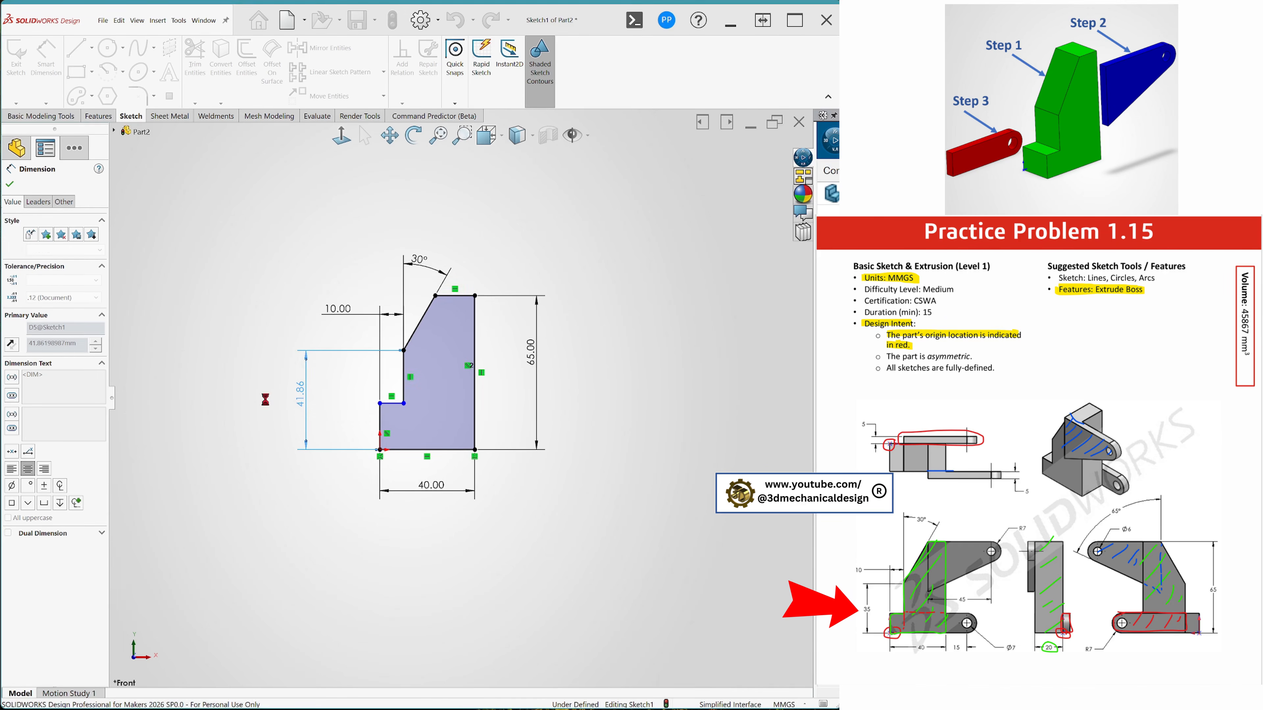
Step: Dimension the short vertical edge at the profile's lower left to 14 mm
click(380, 421)
click(343, 426)
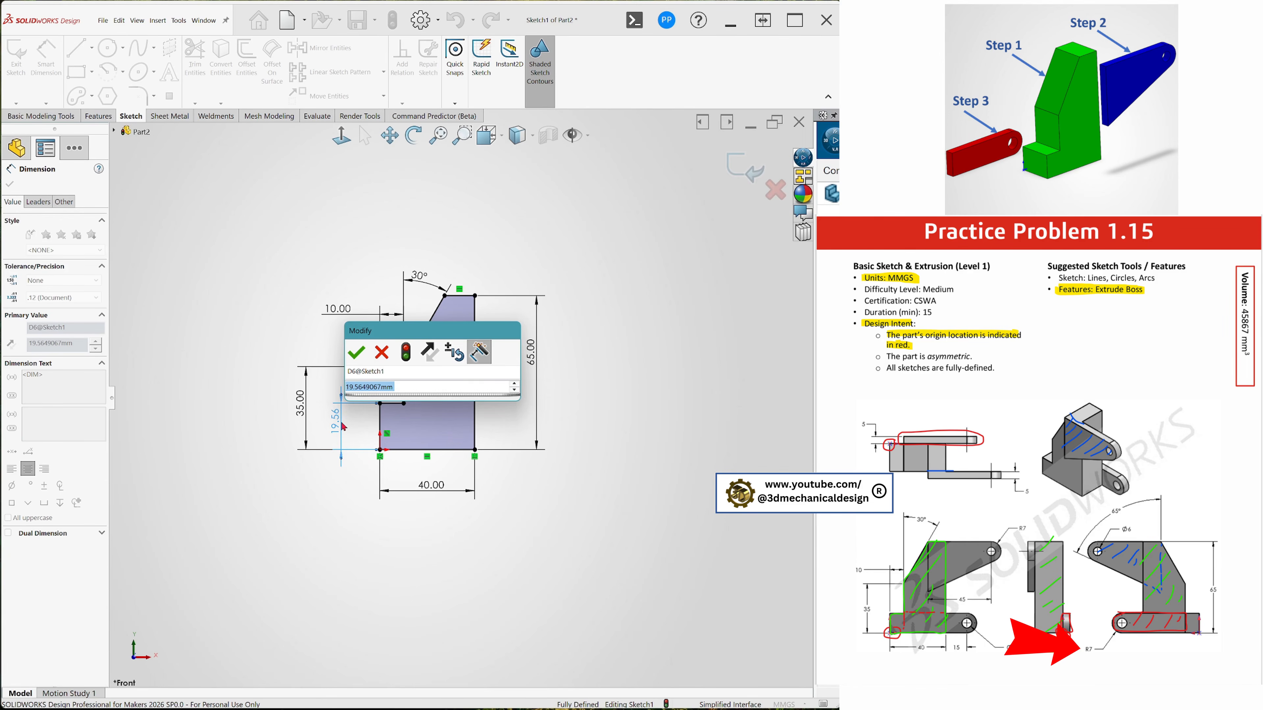
text(14)
key(Return)
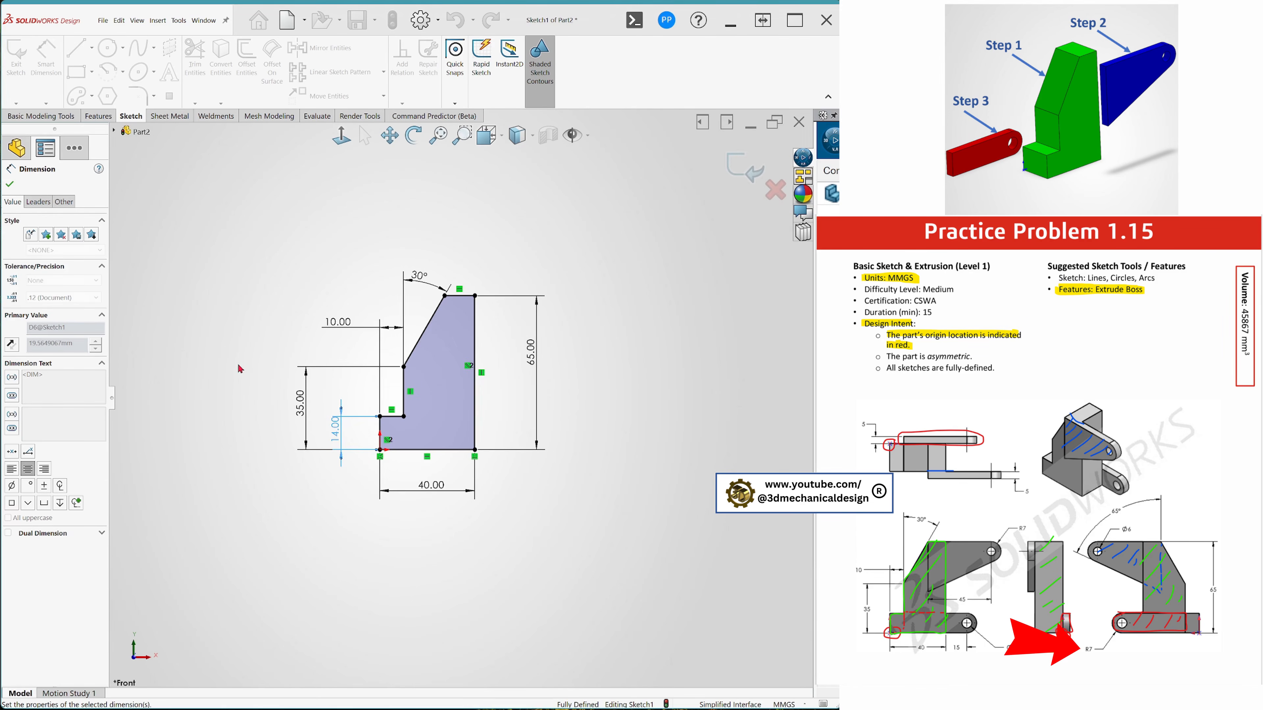
click(239, 369)
middle_drag(471, 488, 454, 489)
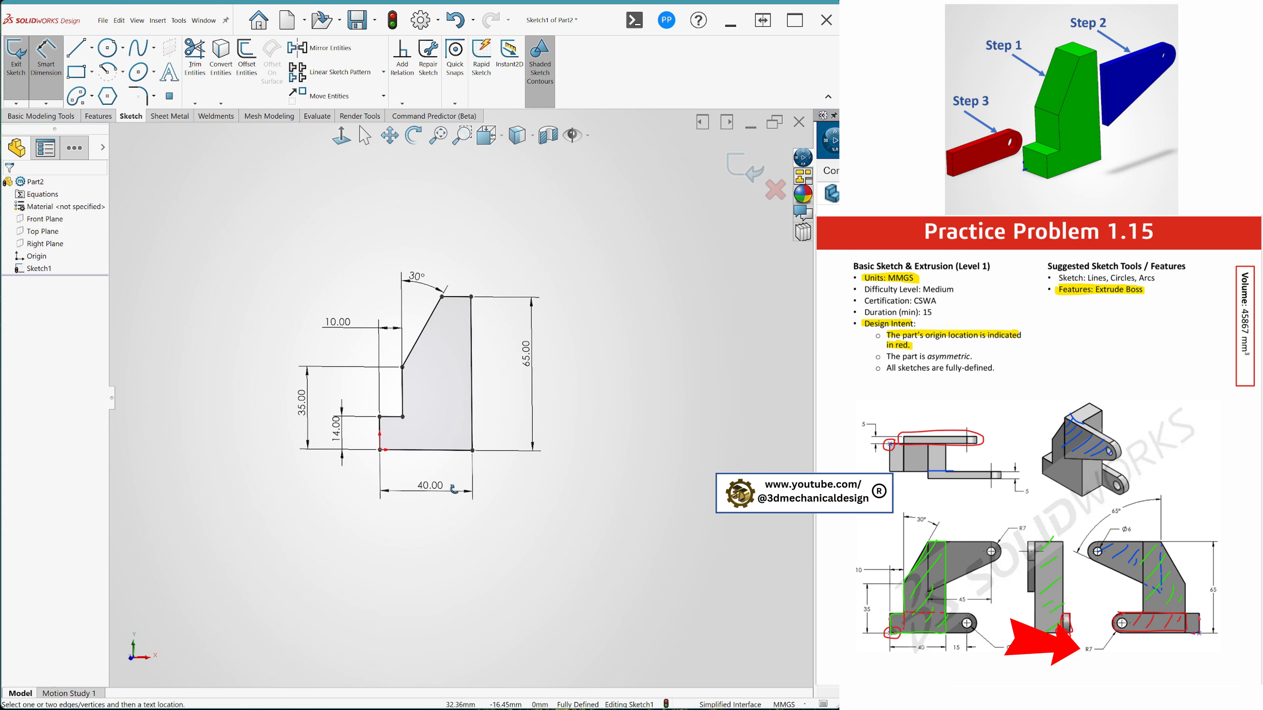
scroll(453, 489, down, 2)
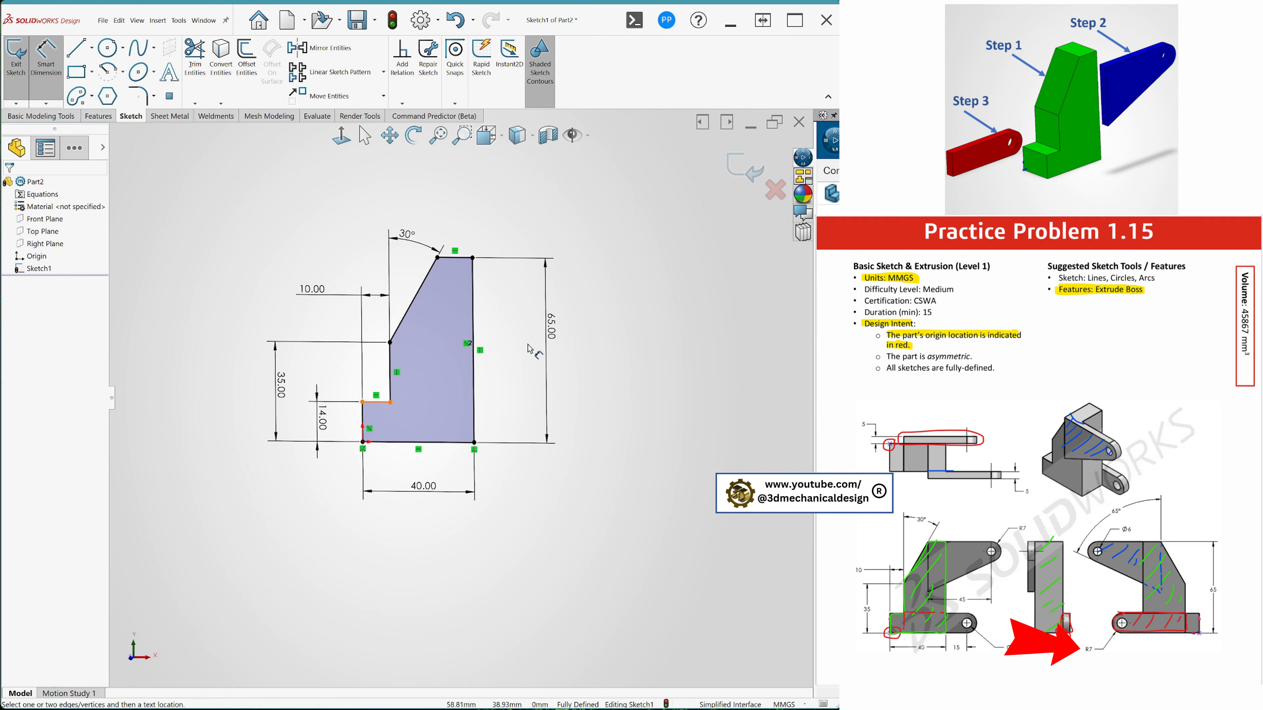
key(Escape)
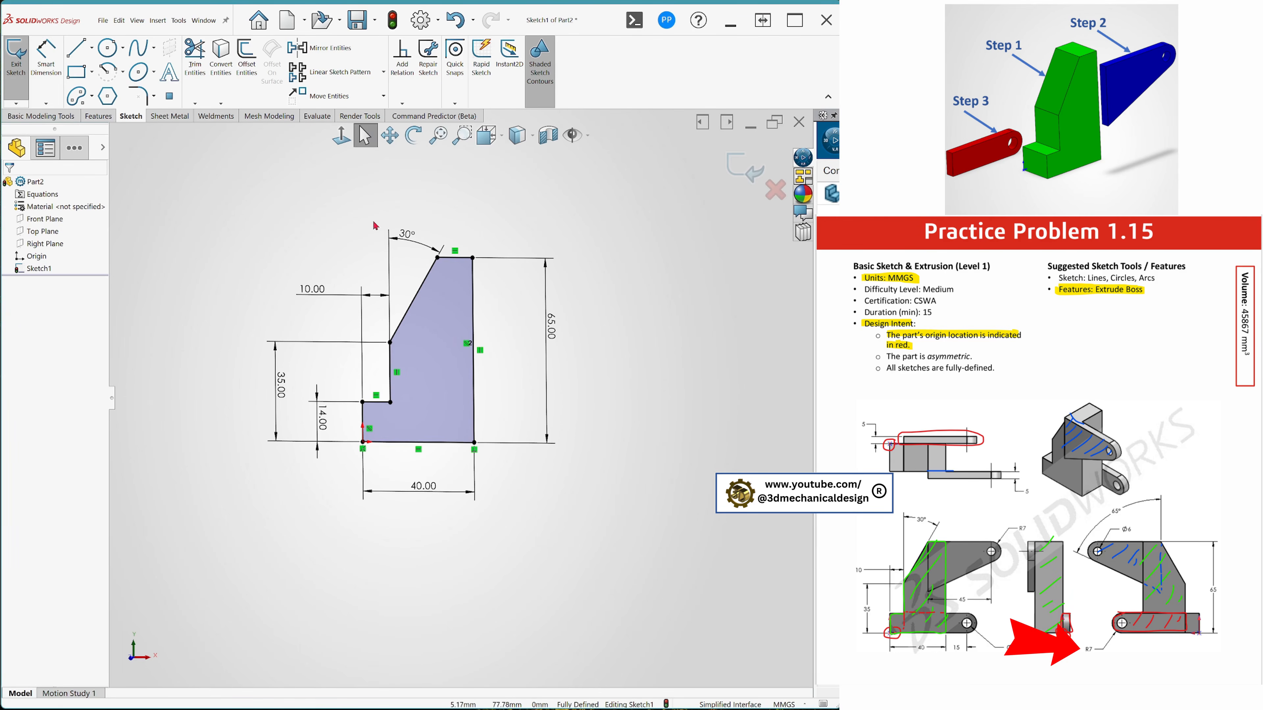
Step: Extrude the main body profile as a boss with a blind depth of 20 mm
key(s)
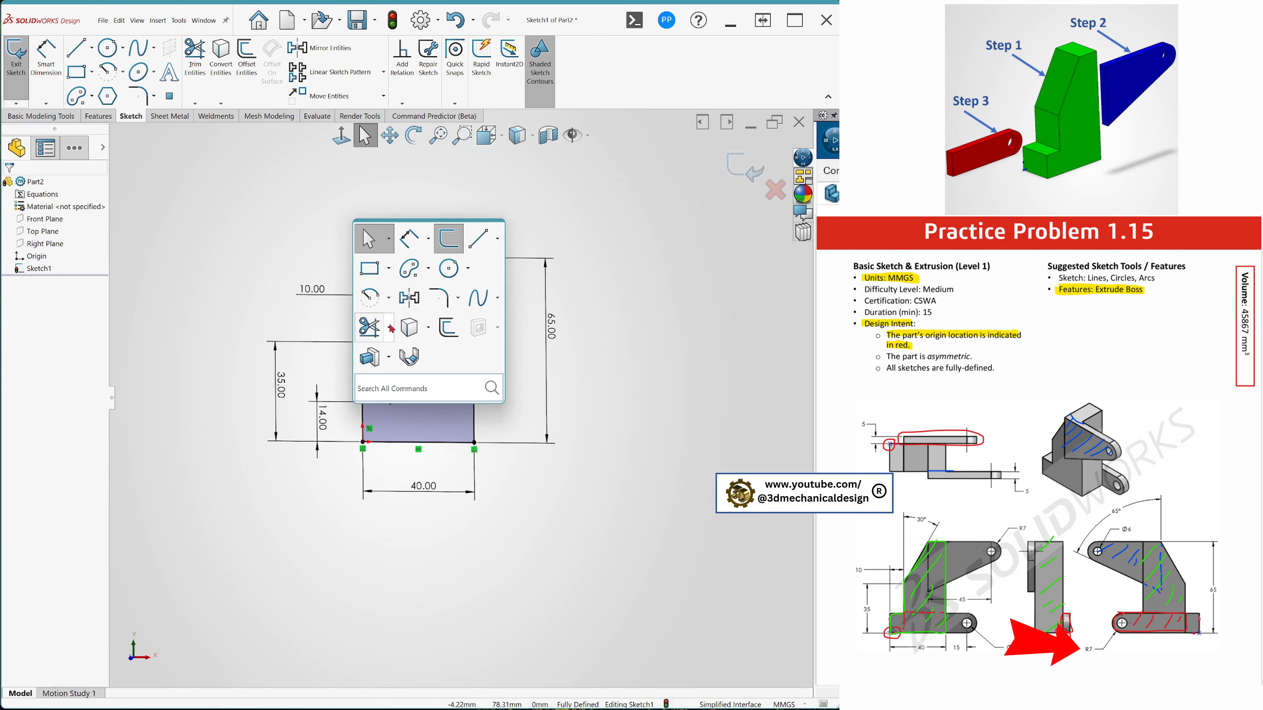
click(389, 358)
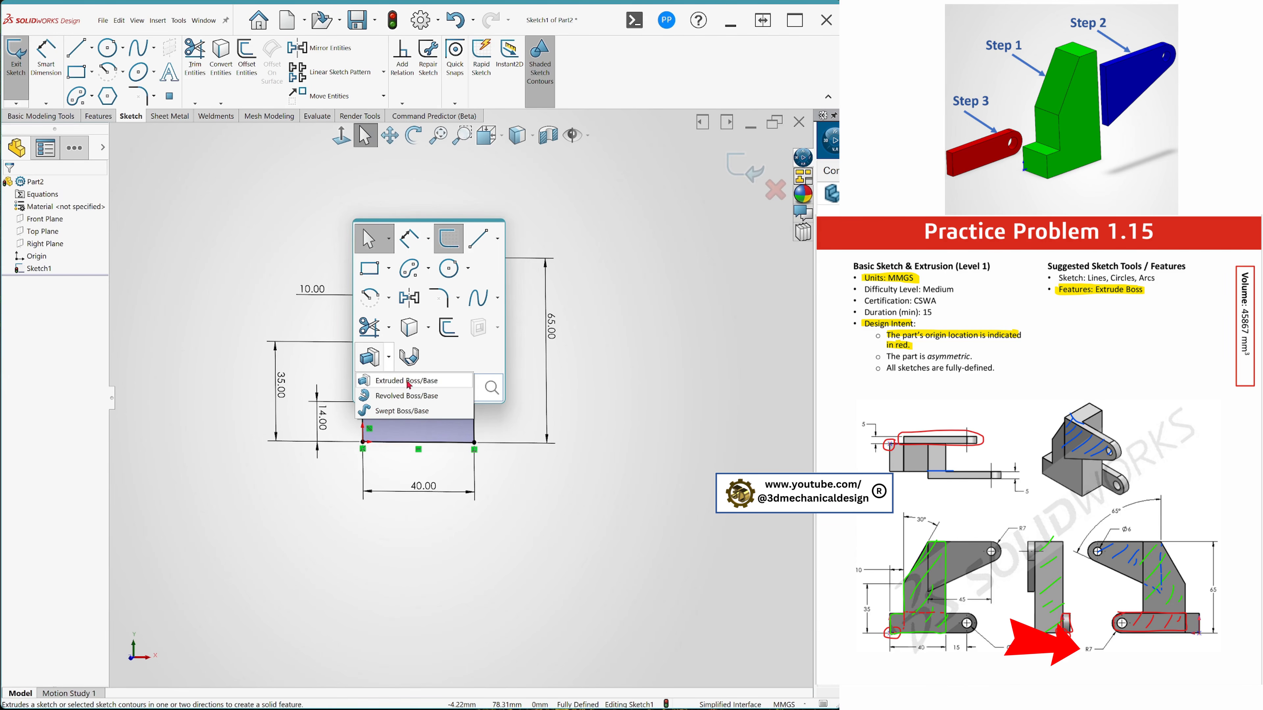
click(418, 383)
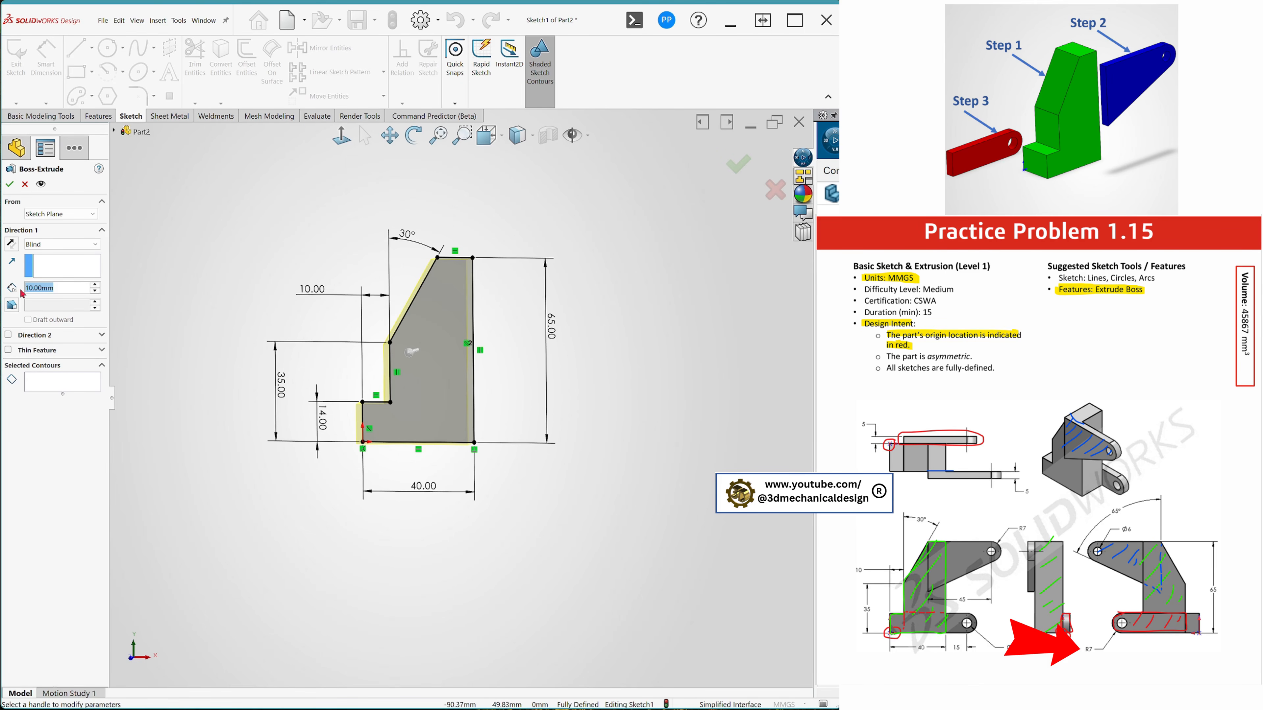
text(20)
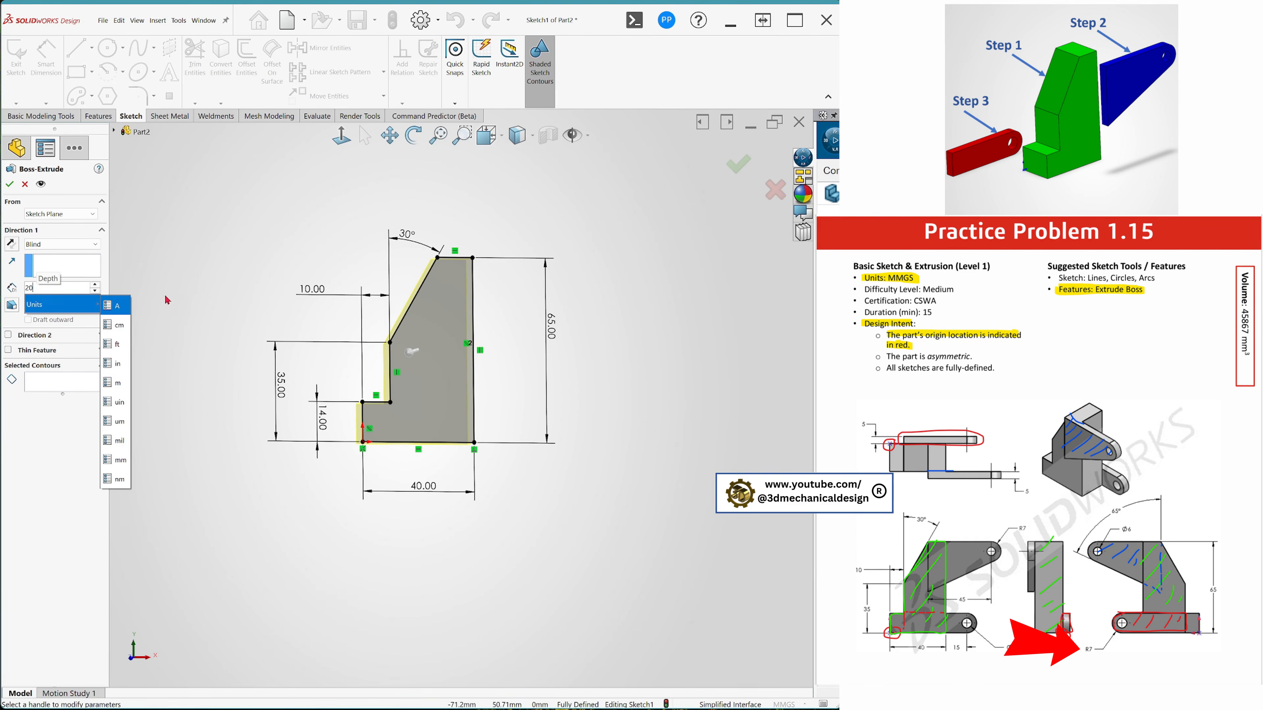
key(Return)
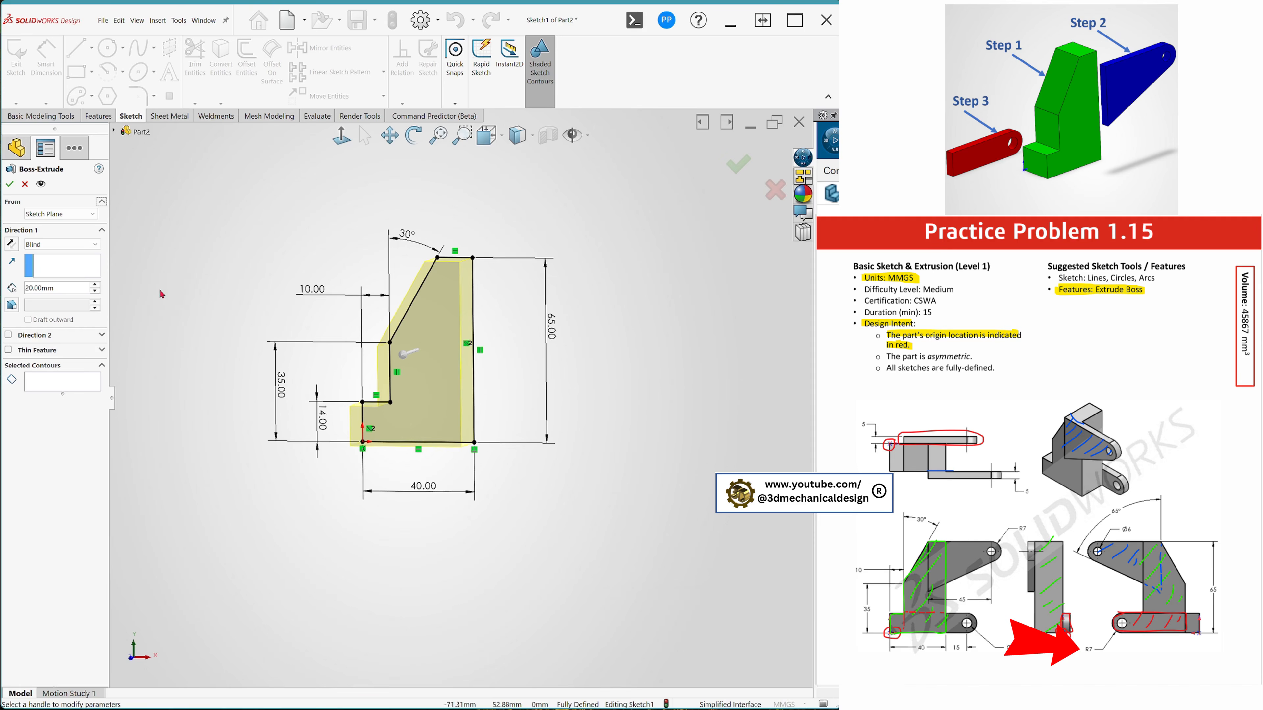
click(10, 185)
middle_drag(373, 387, 373, 408)
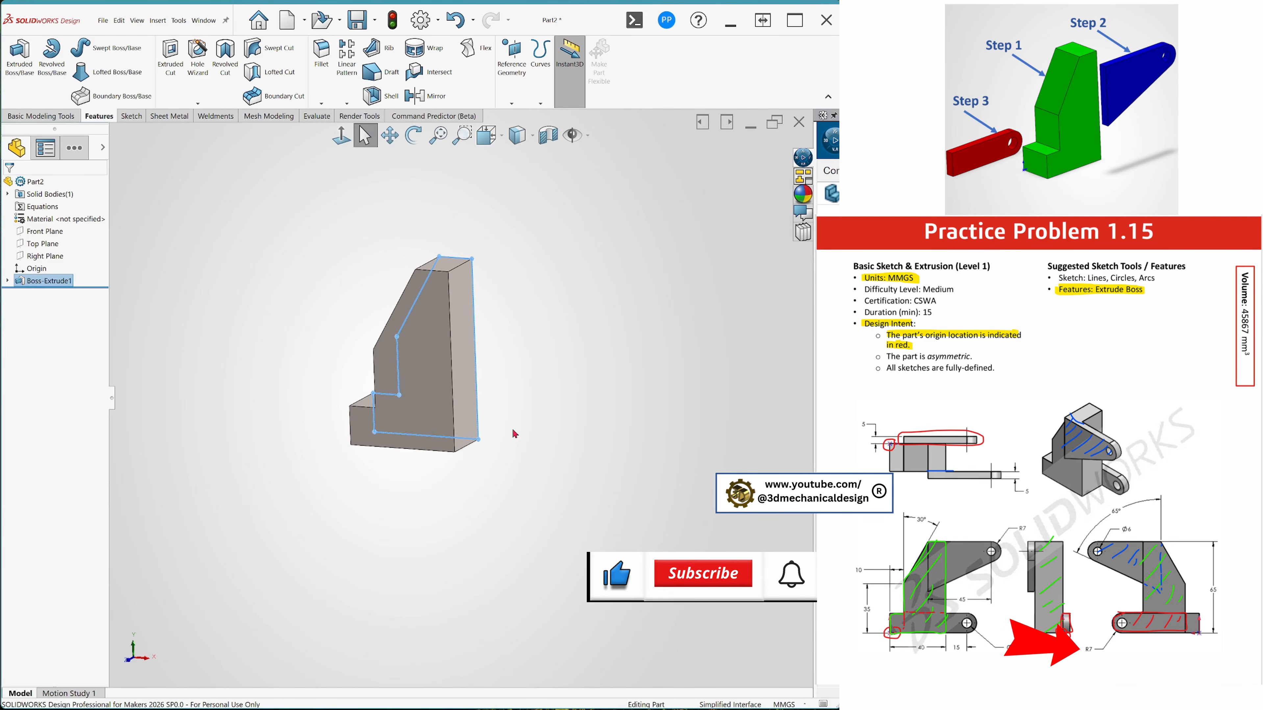
click(547, 425)
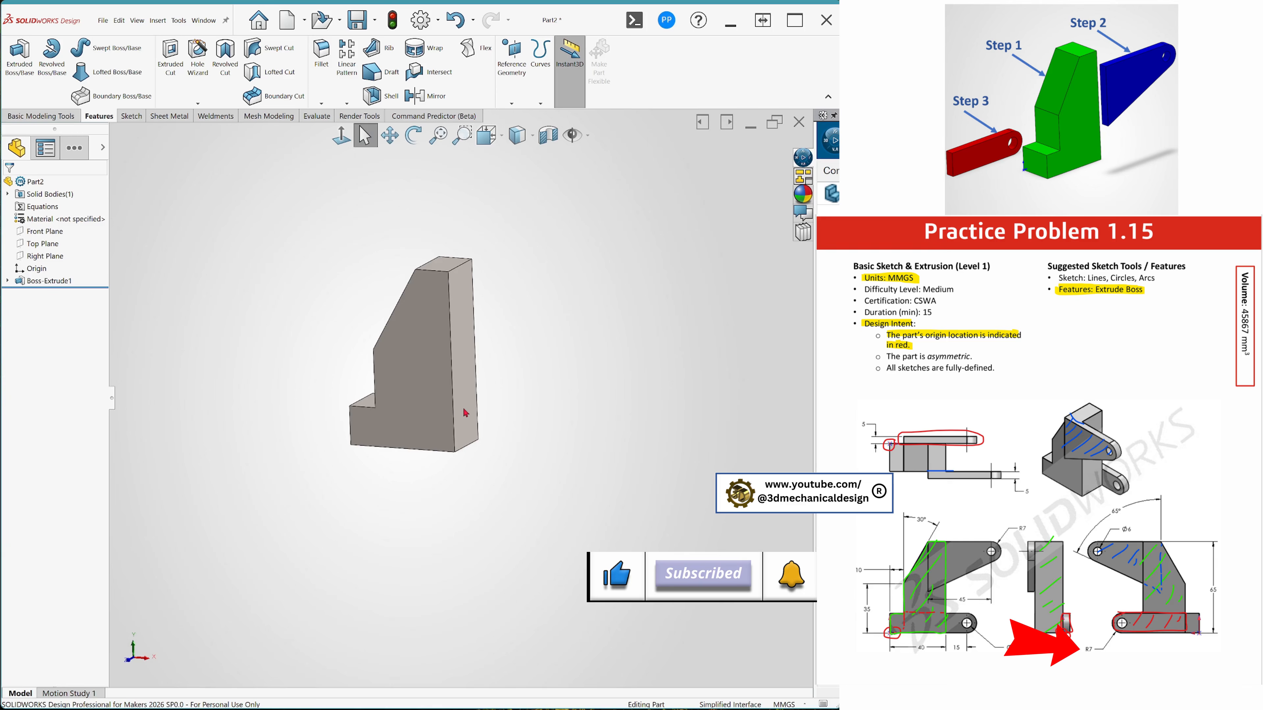
Step: Start a new sketch on the extruded body's large front face, viewed straight on
scroll(465, 412, down, 2)
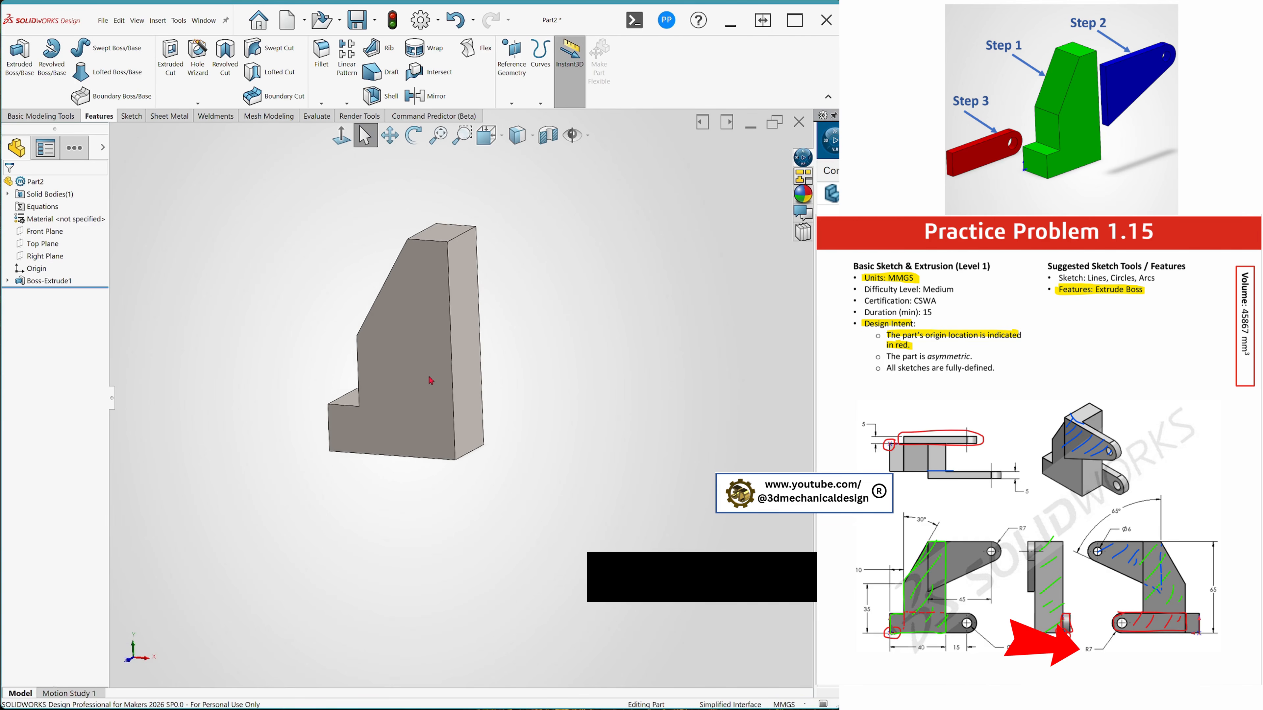
middle_drag(428, 383, 468, 365)
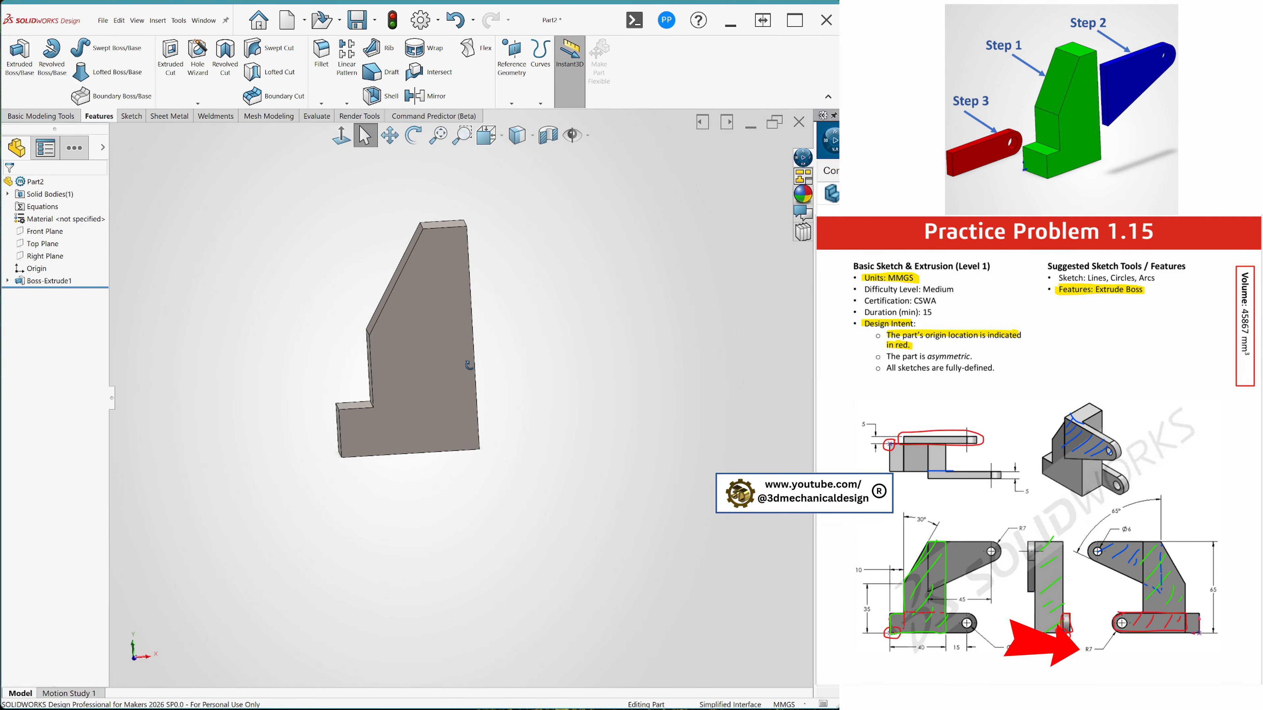
click(455, 334)
click(341, 136)
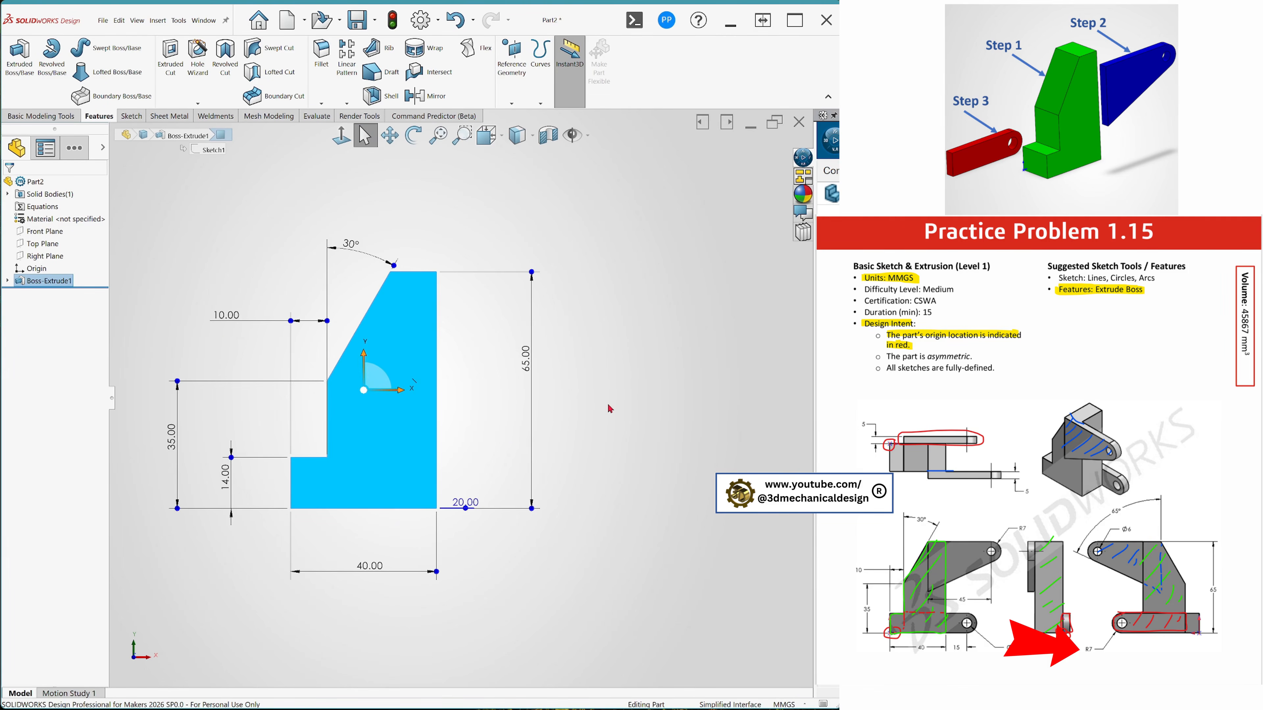
key(s)
click(646, 443)
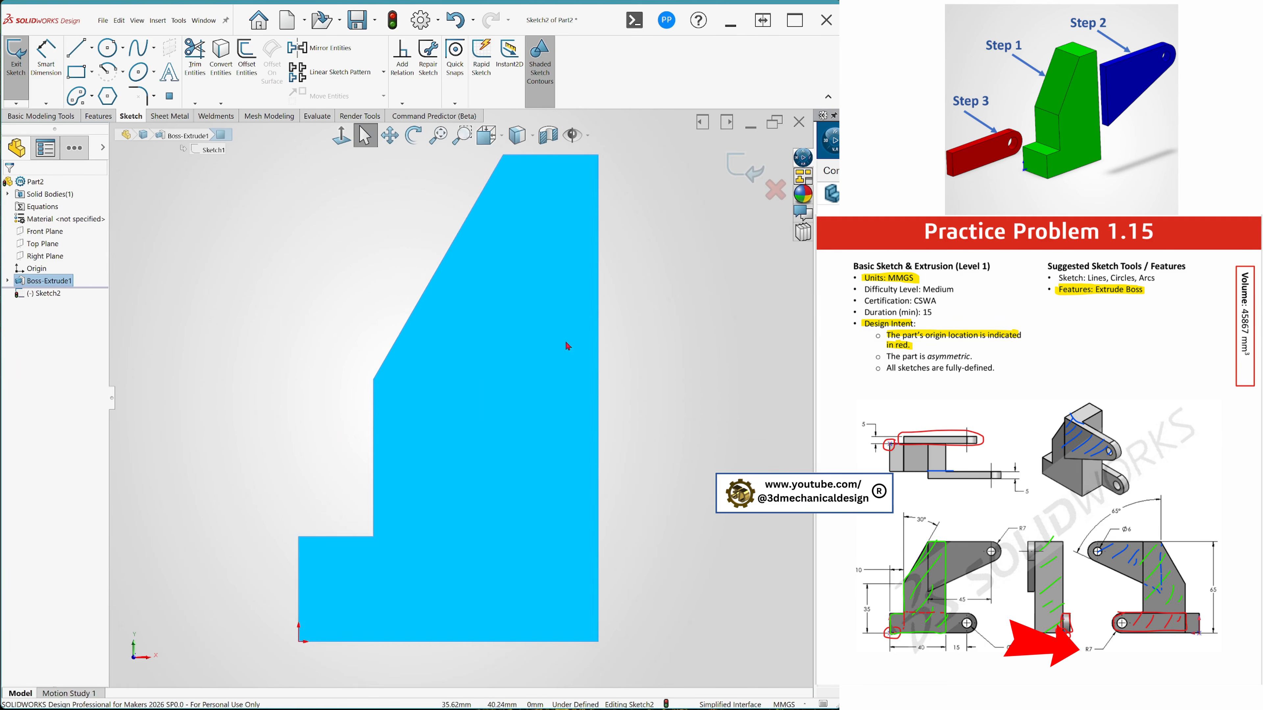
Step: Sketch a vertical line about 36.6 mm down from the sloped edge's upper corner, continued by a line about 48 mm long rising to the right
key(s)
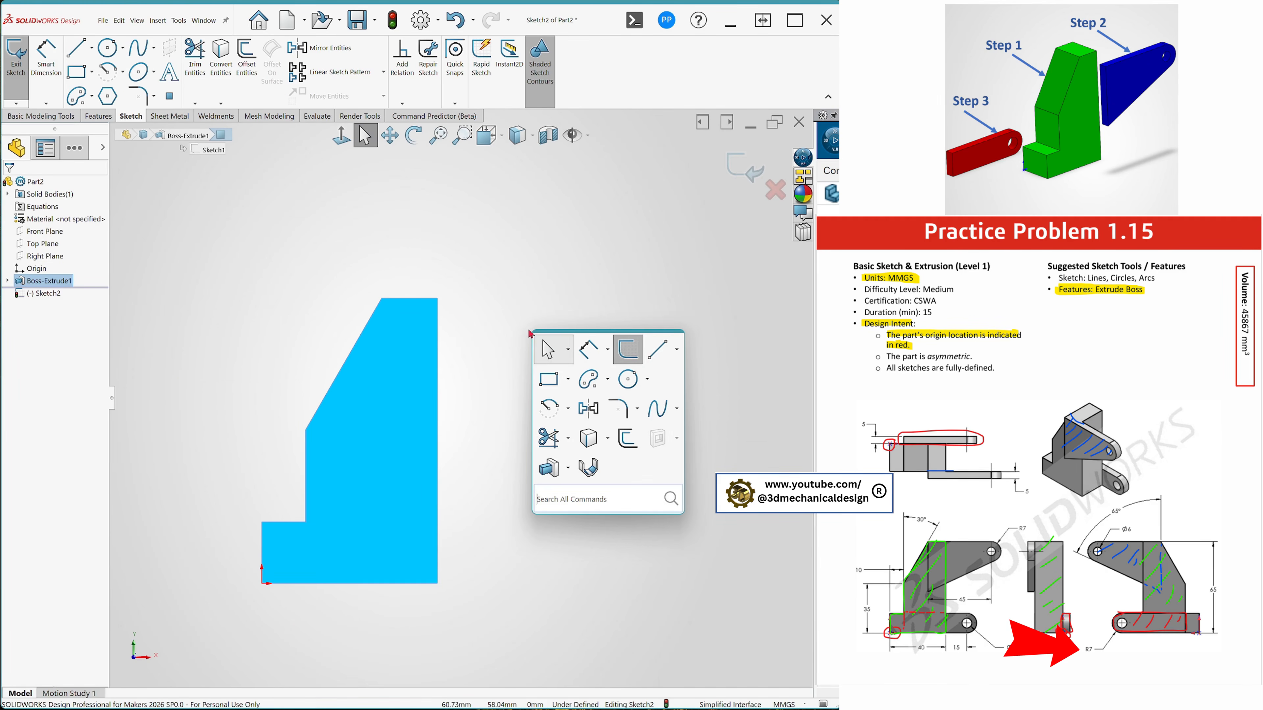
click(656, 349)
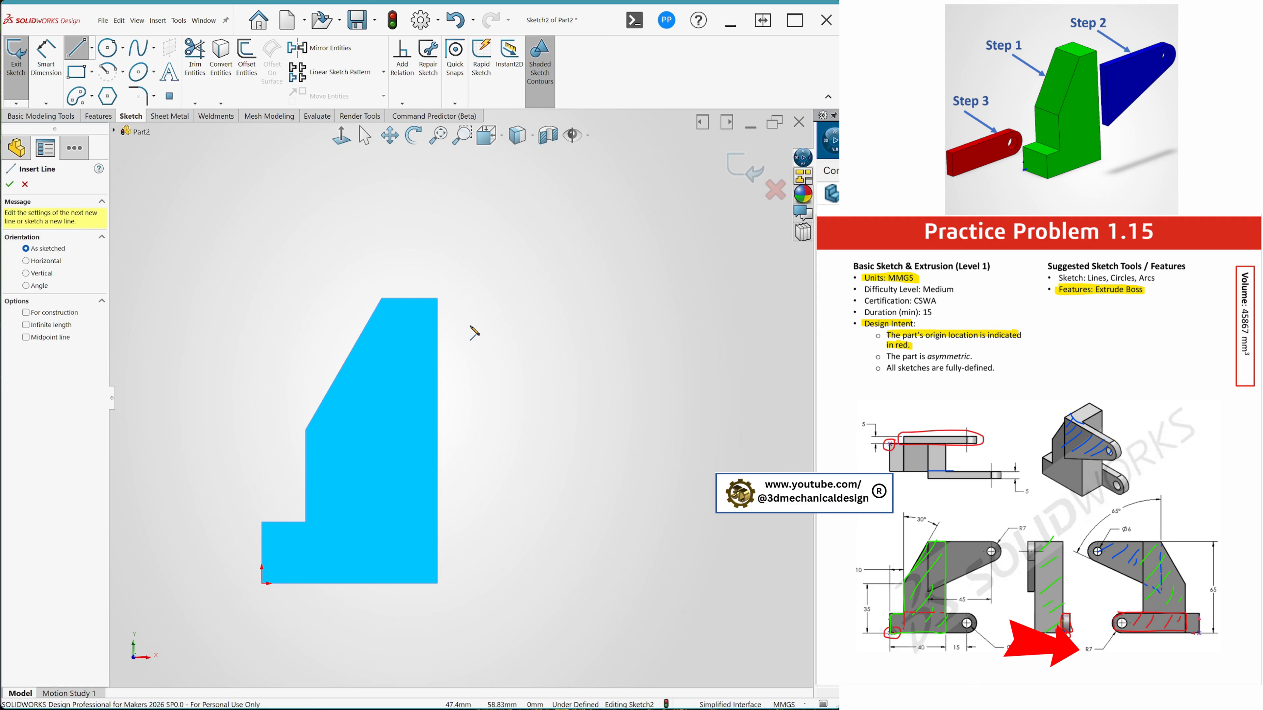
click(381, 299)
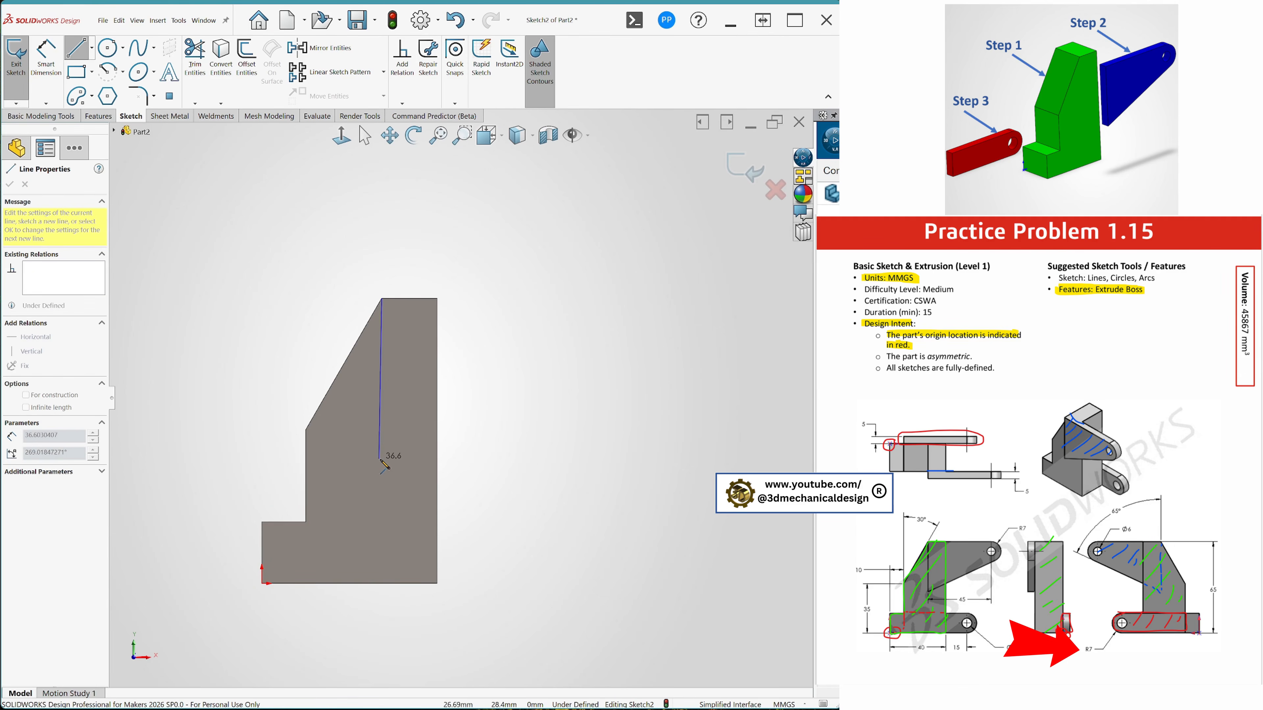
click(382, 459)
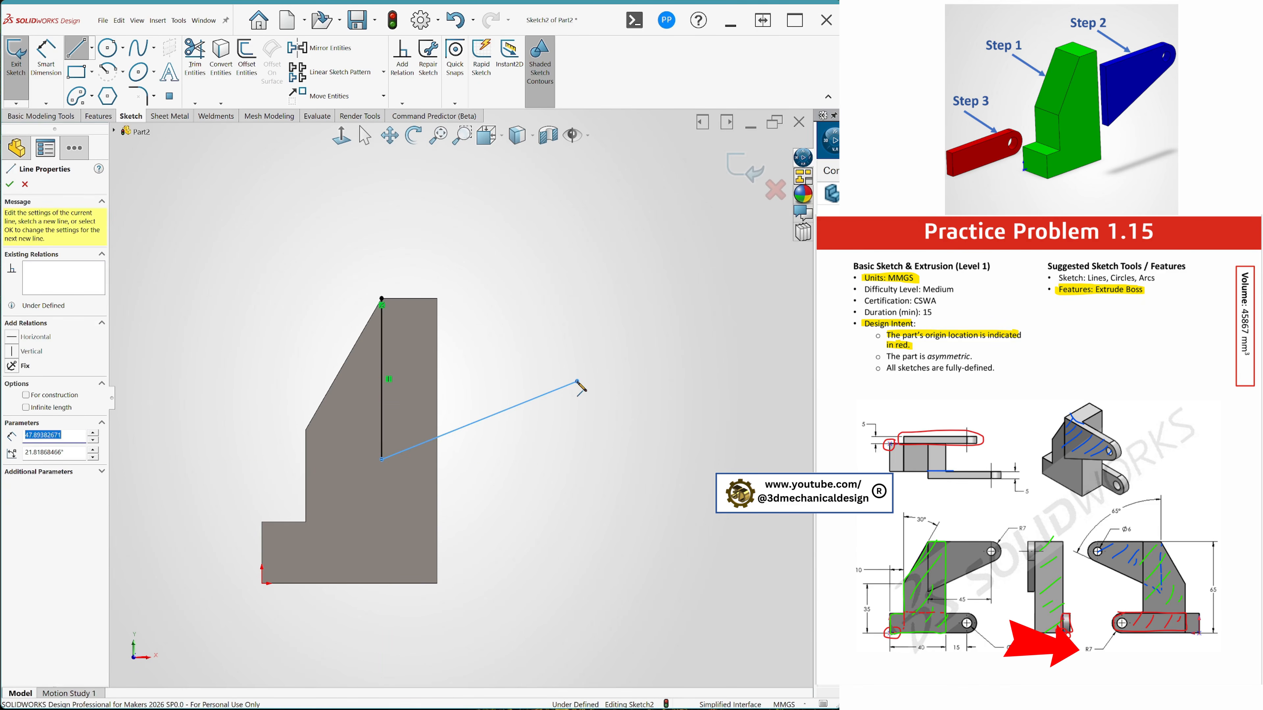
click(577, 382)
key(Escape)
Step: Sketch a horizontal line about 27.5 mm long to the right from the sloped edge's upper corner
key(s)
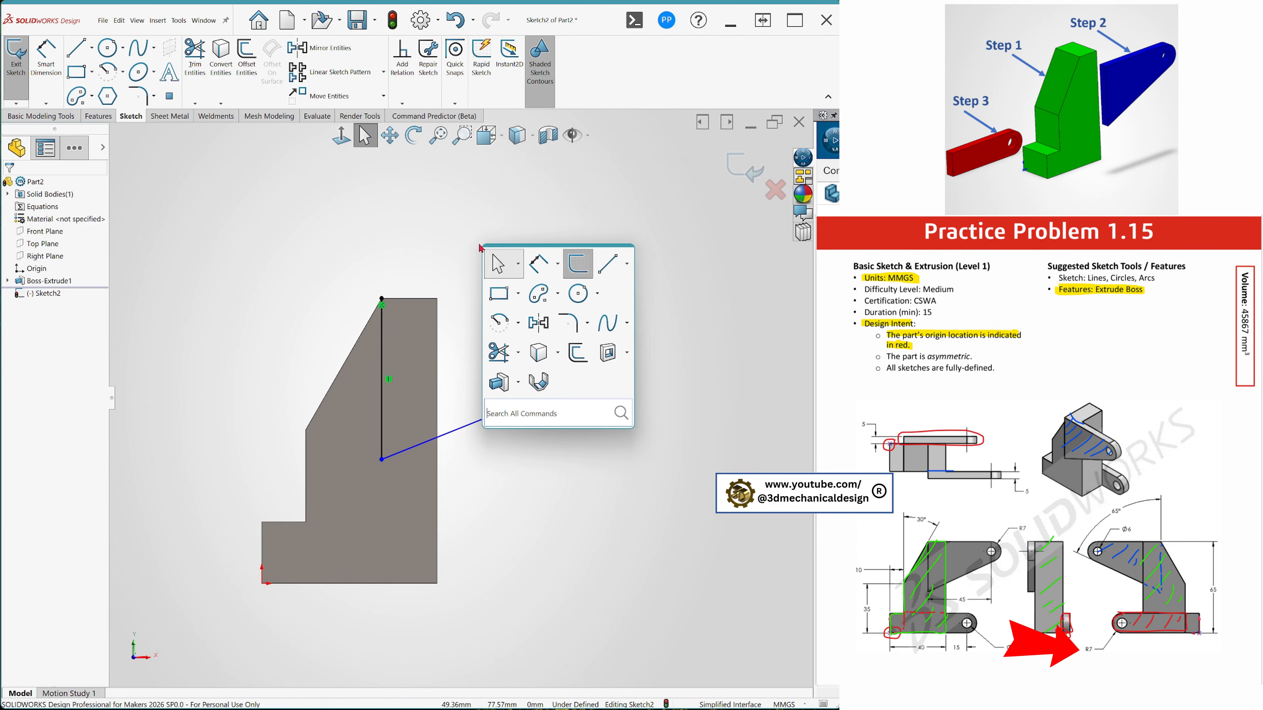
click(607, 263)
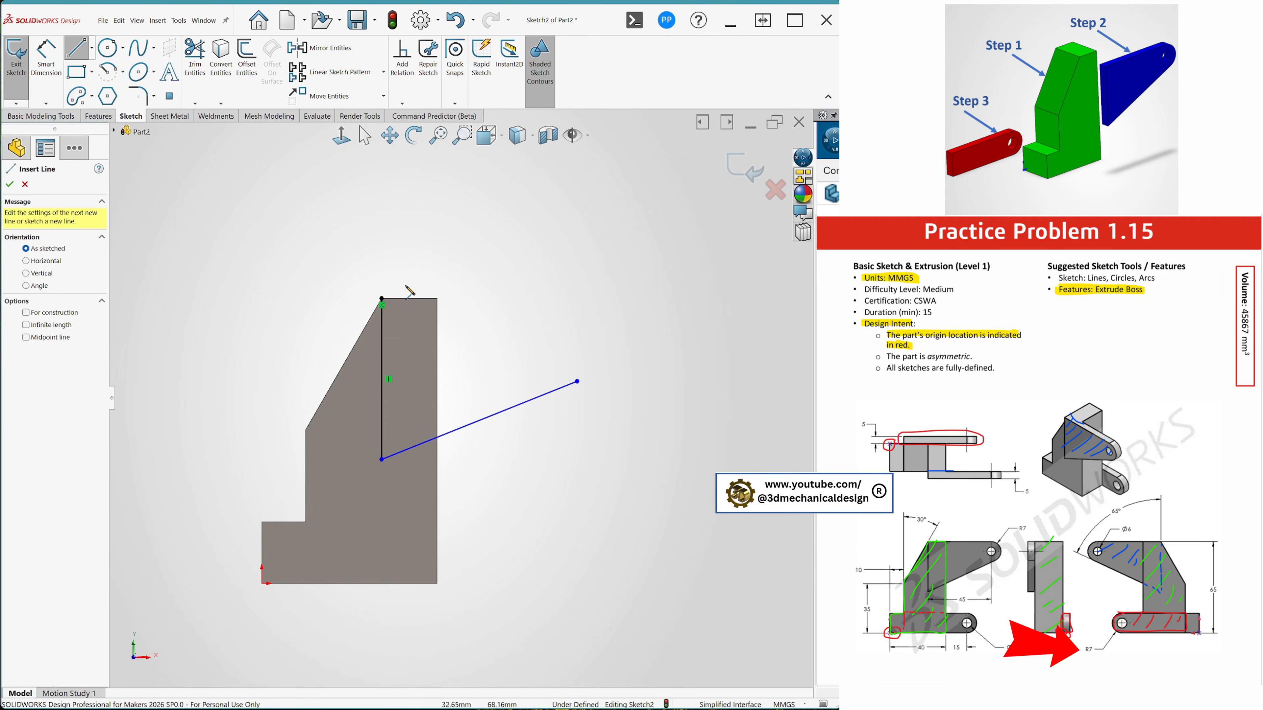
click(381, 299)
click(504, 299)
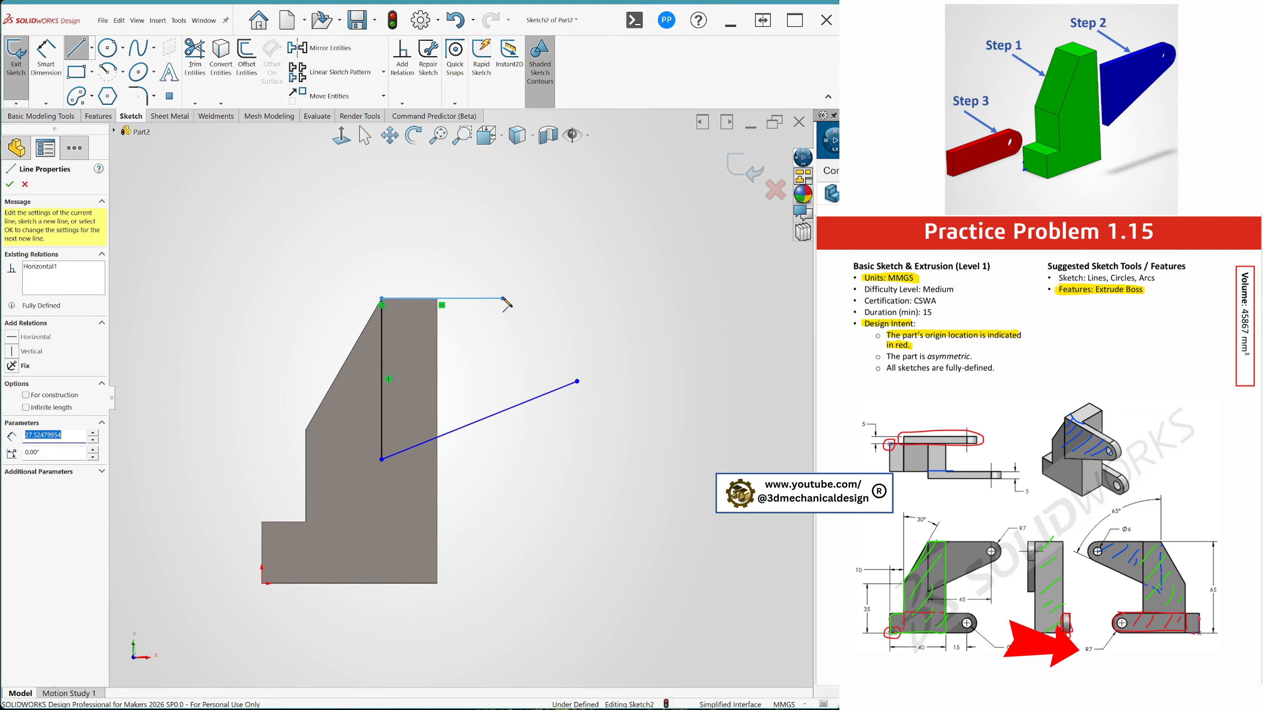
key(Escape)
Step: Sketch a circle about 6.9 mm in diameter beyond the body's right edge, between the open ends of the two lines
key(s)
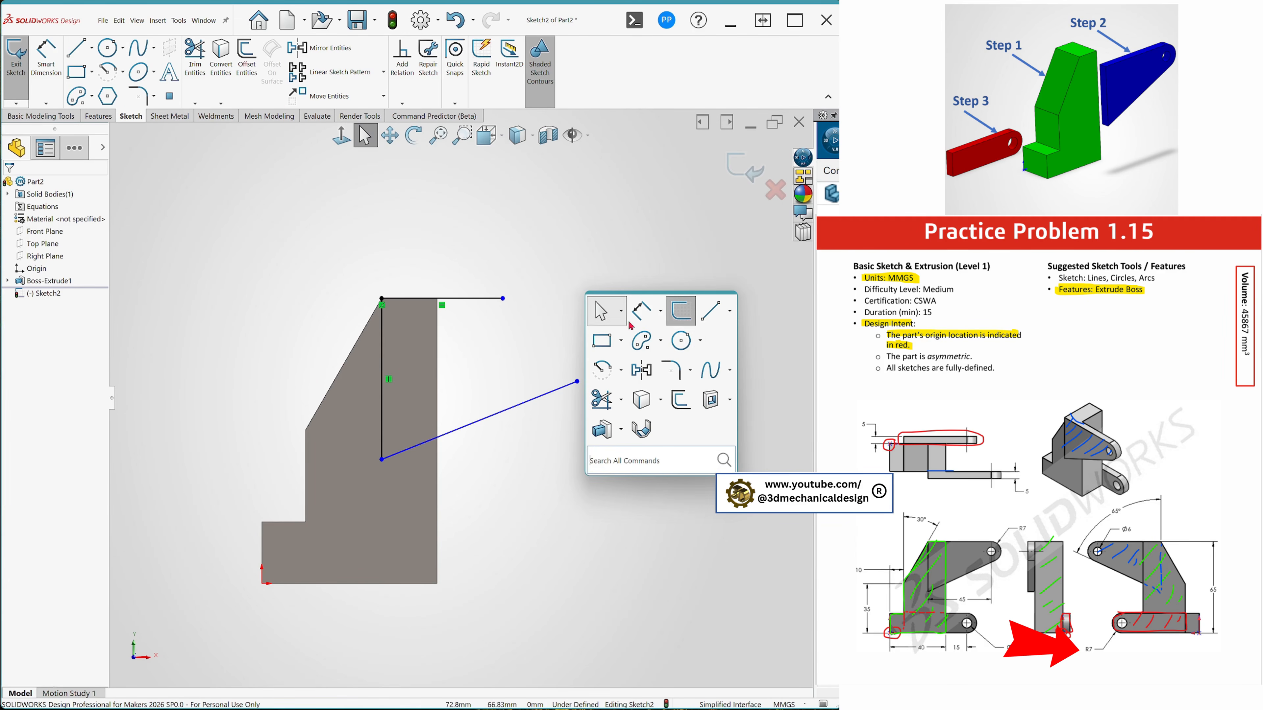
click(679, 342)
click(567, 327)
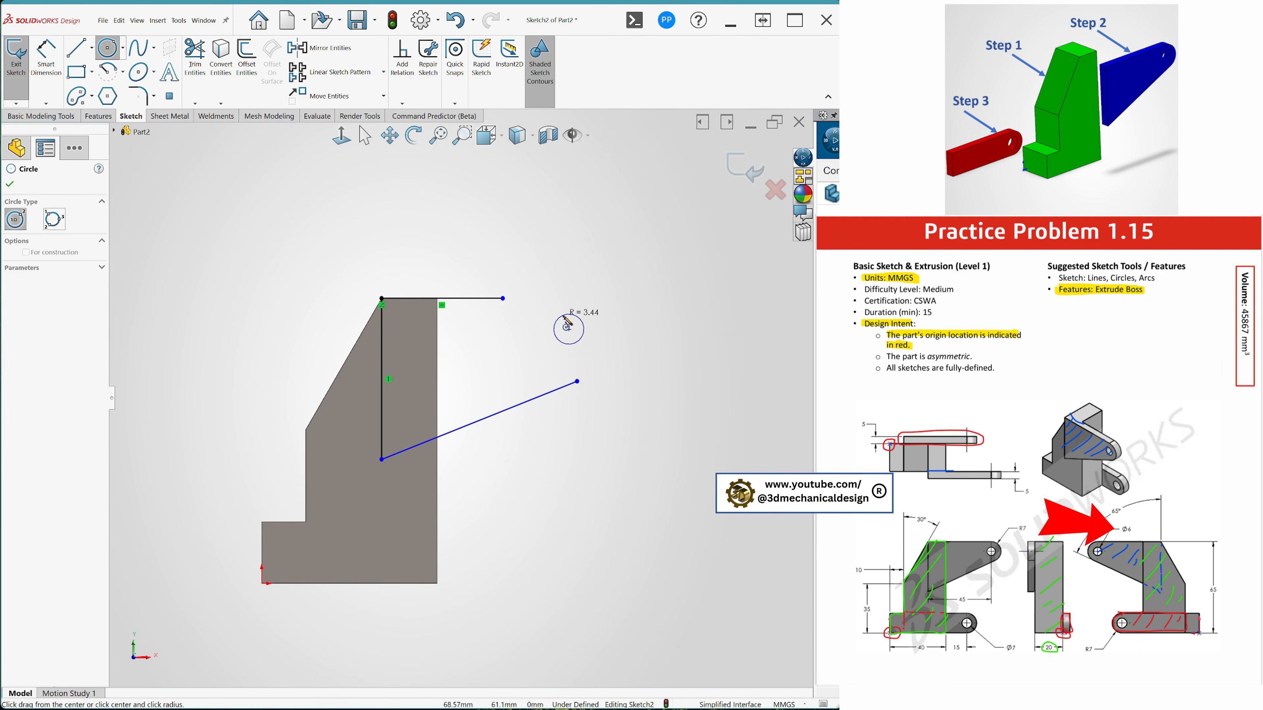
click(565, 316)
Step: Dimension the small circle's diameter to 6 mm
key(s)
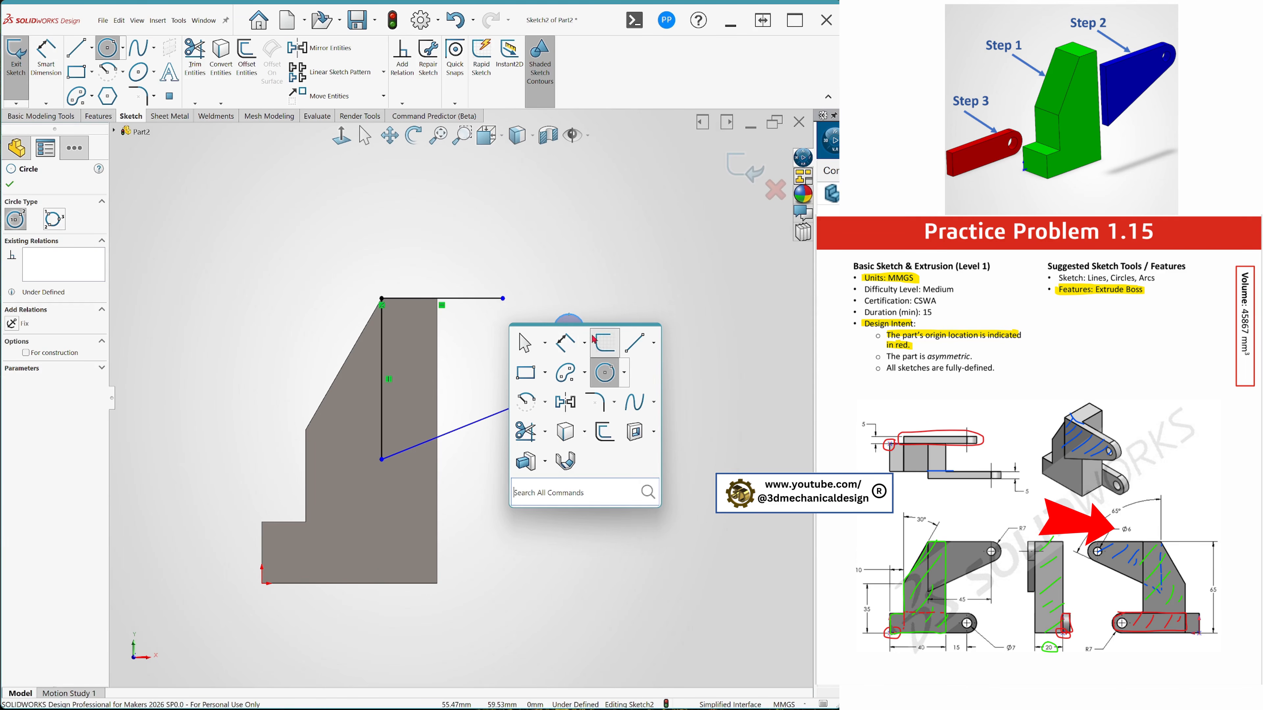
click(568, 341)
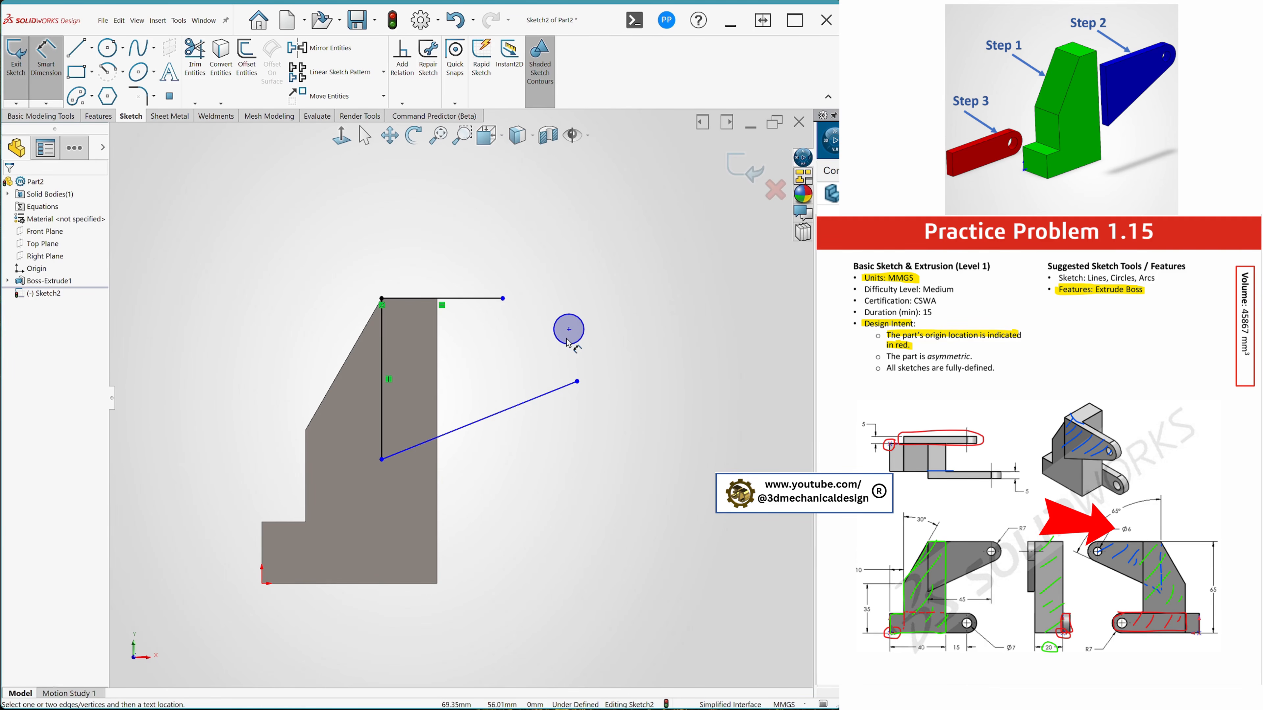
click(582, 322)
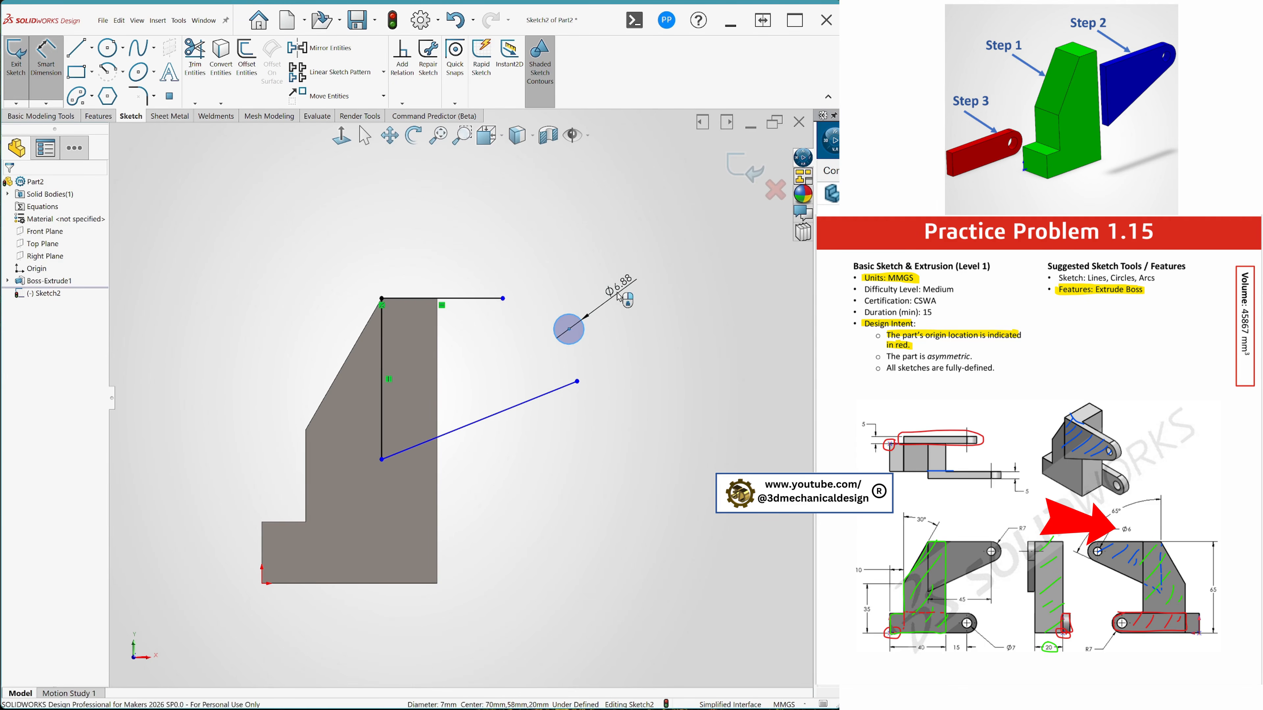
click(617, 296)
text(6)
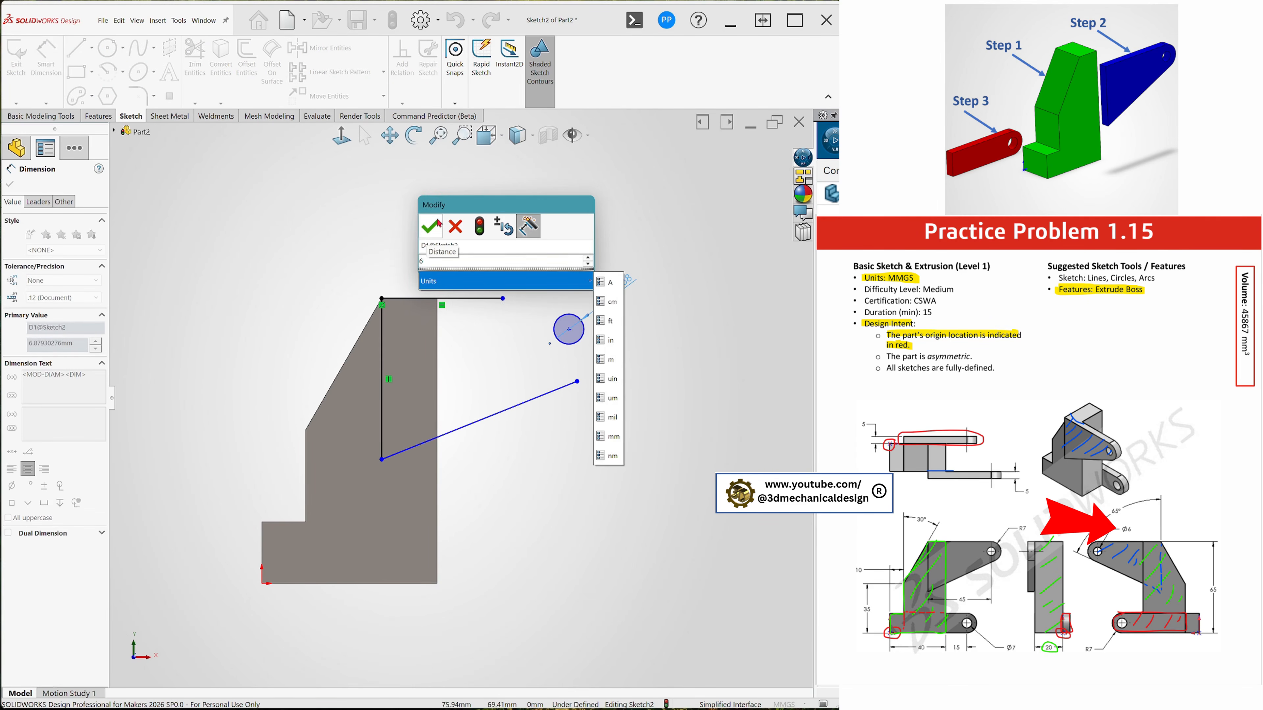
click(436, 225)
key(Escape)
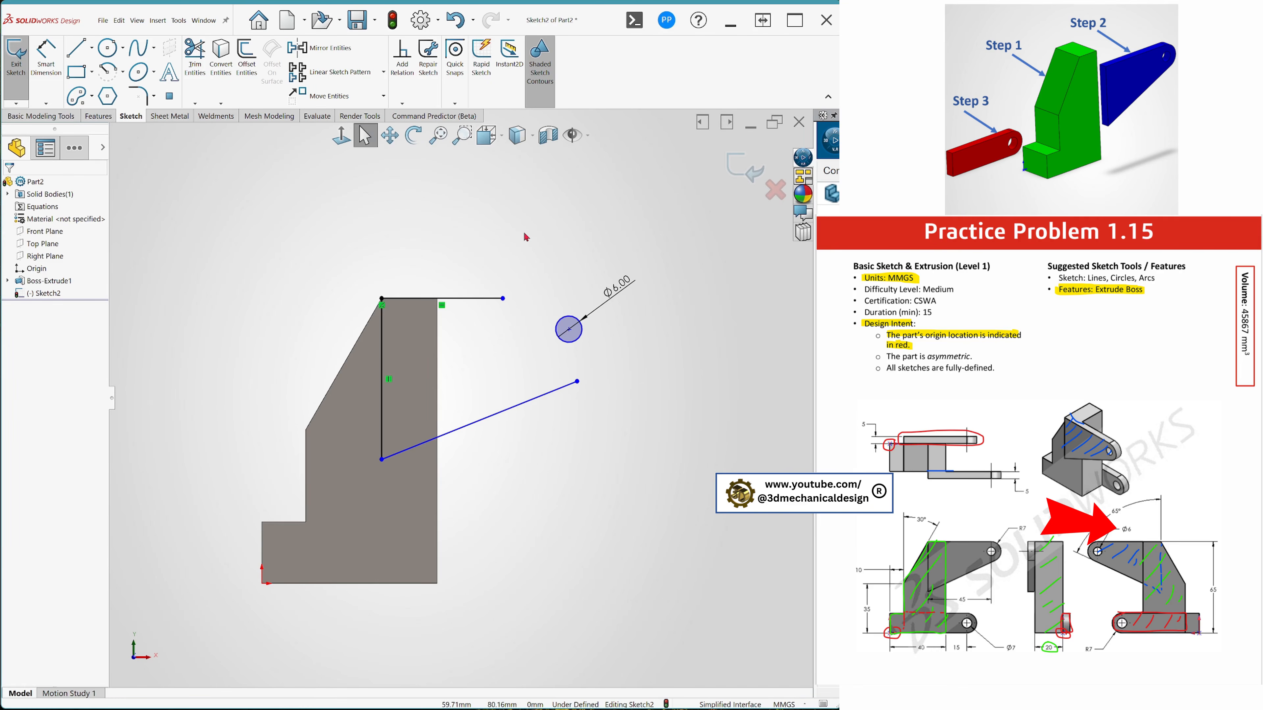
key(s)
click(585, 254)
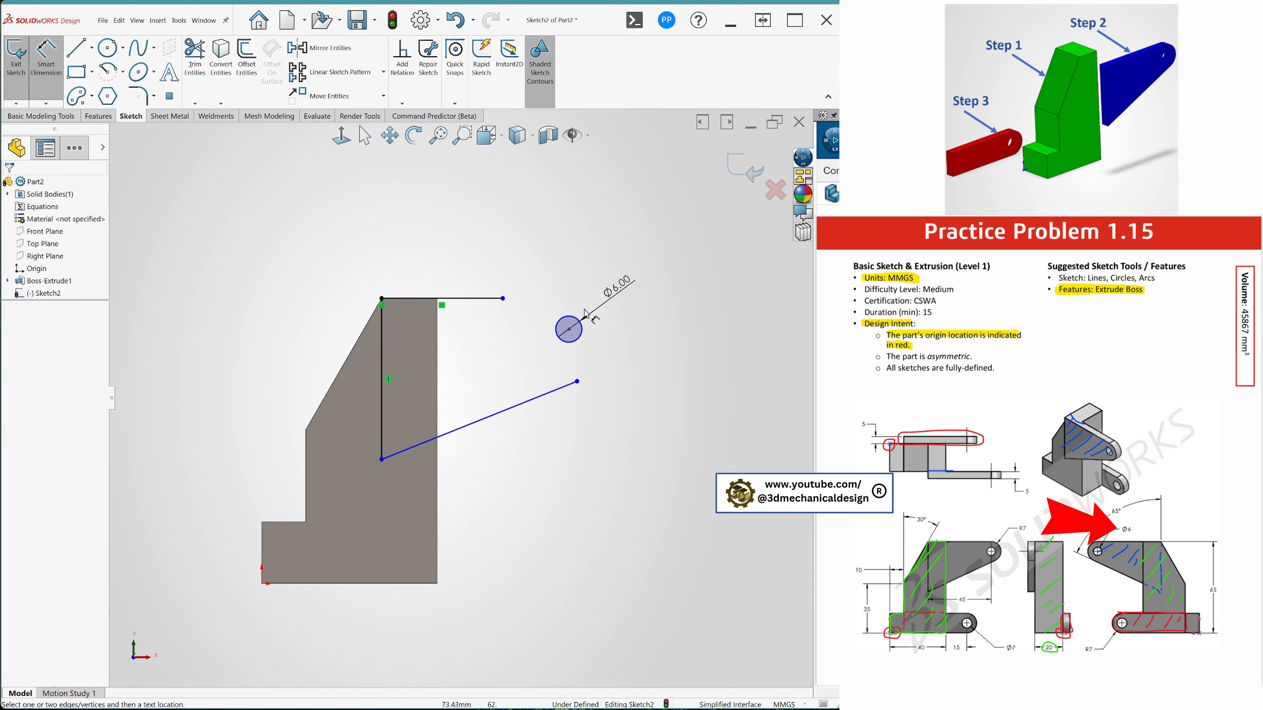
key(Escape)
Step: Sketch a larger circle concentric with the 6 mm circle
key(s)
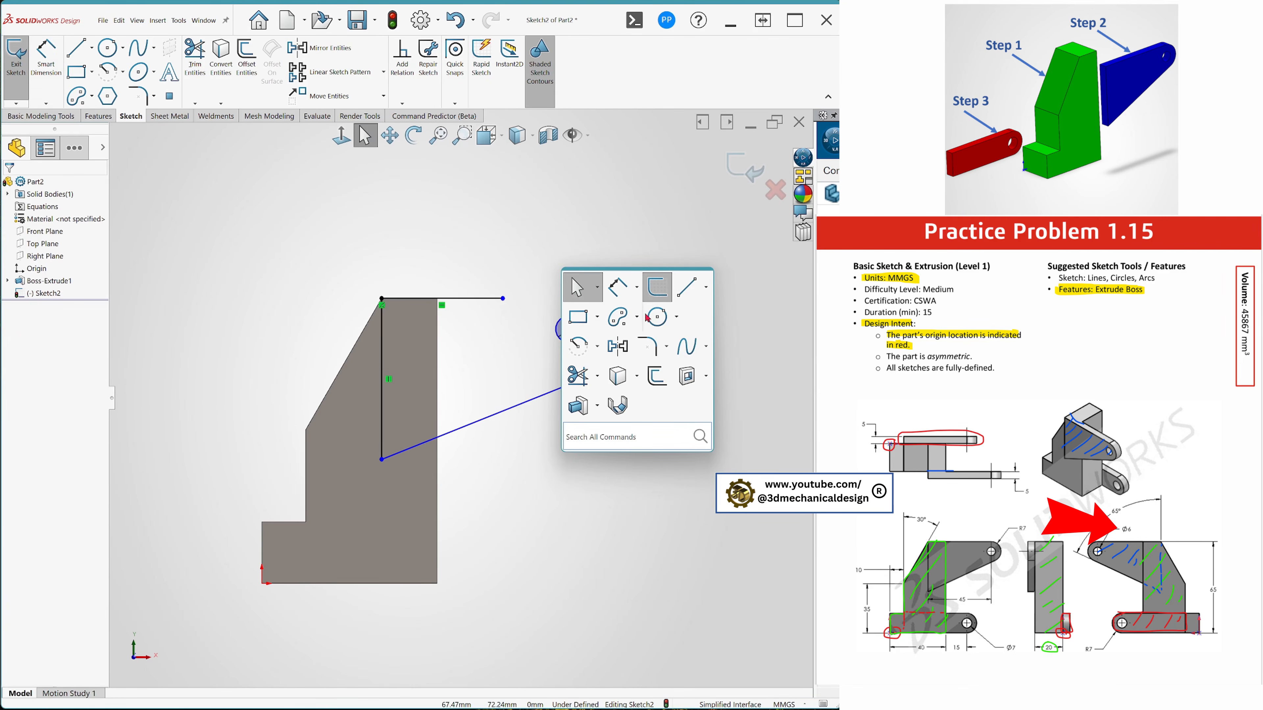
click(656, 319)
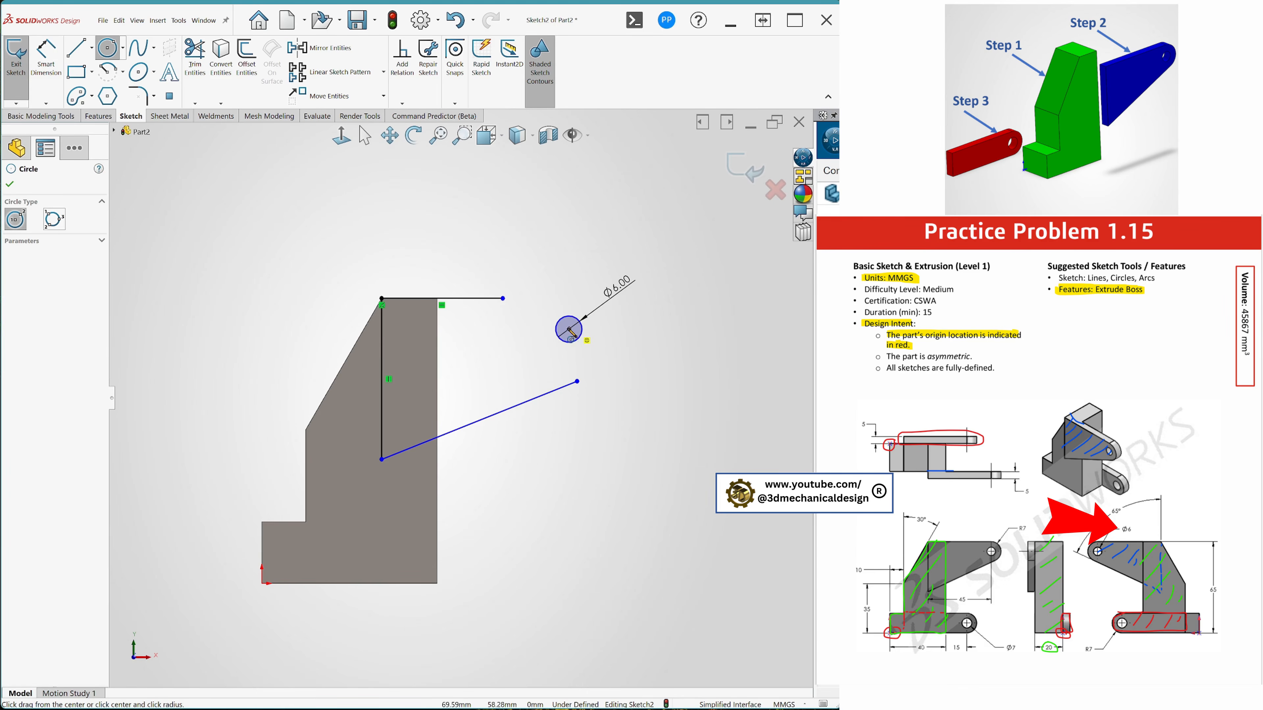
click(577, 298)
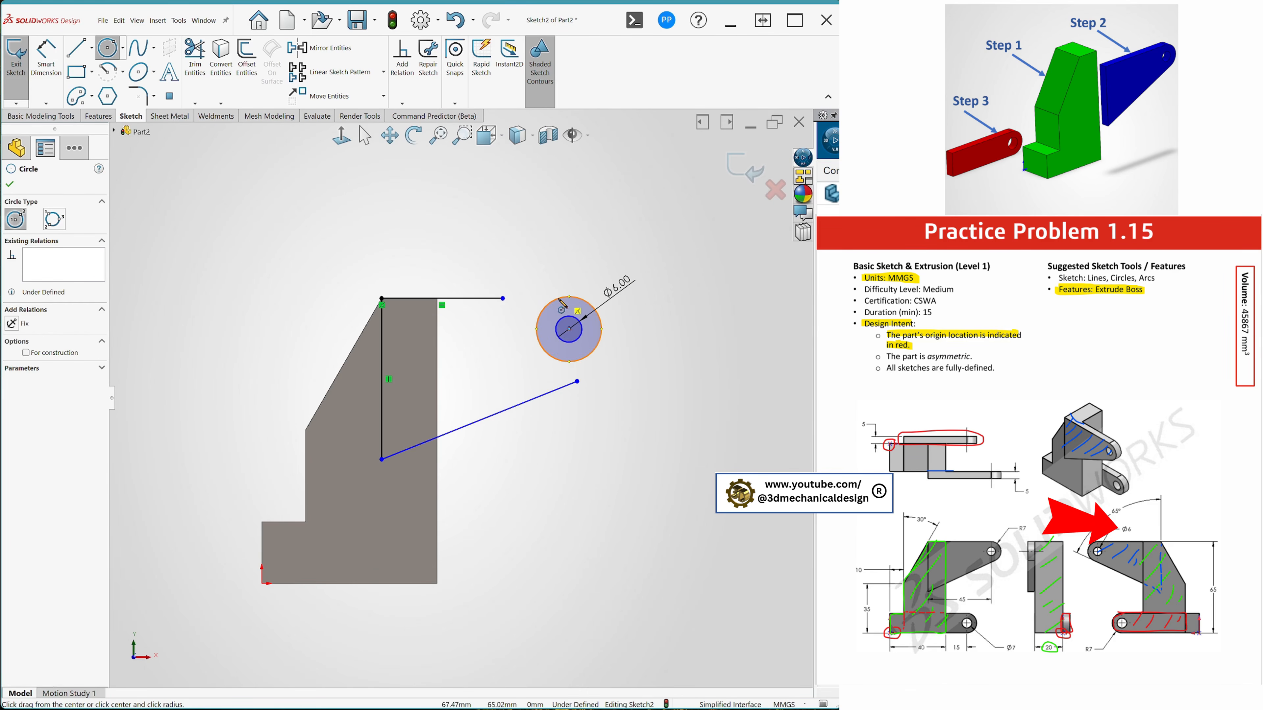
Step: Dimension the larger concentric circle's diameter to 14 mm
key(s)
click(617, 318)
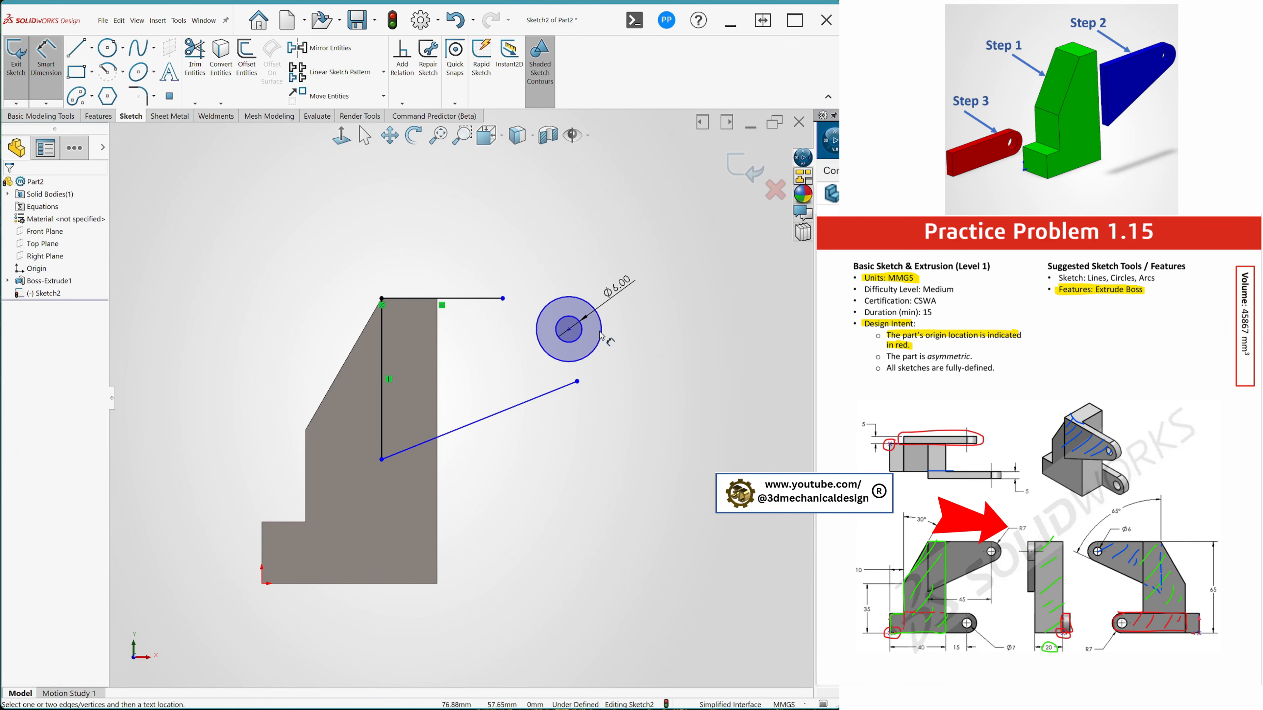
click(601, 324)
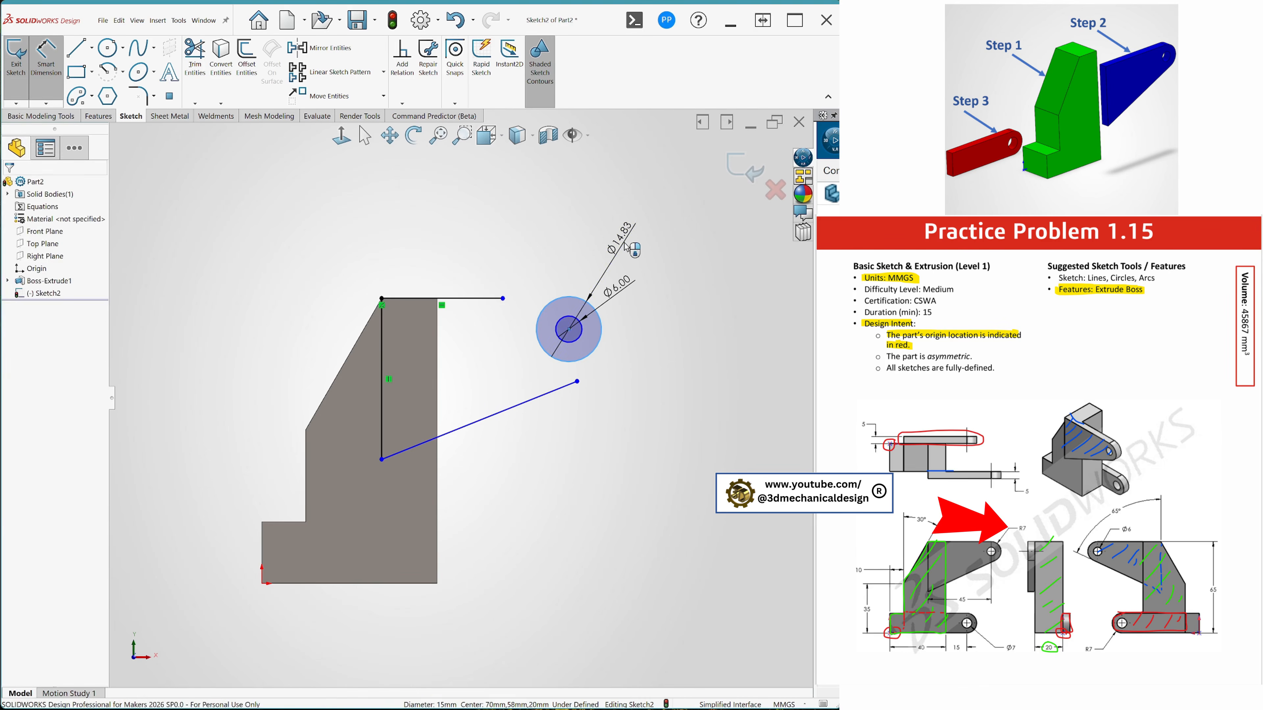
click(625, 248)
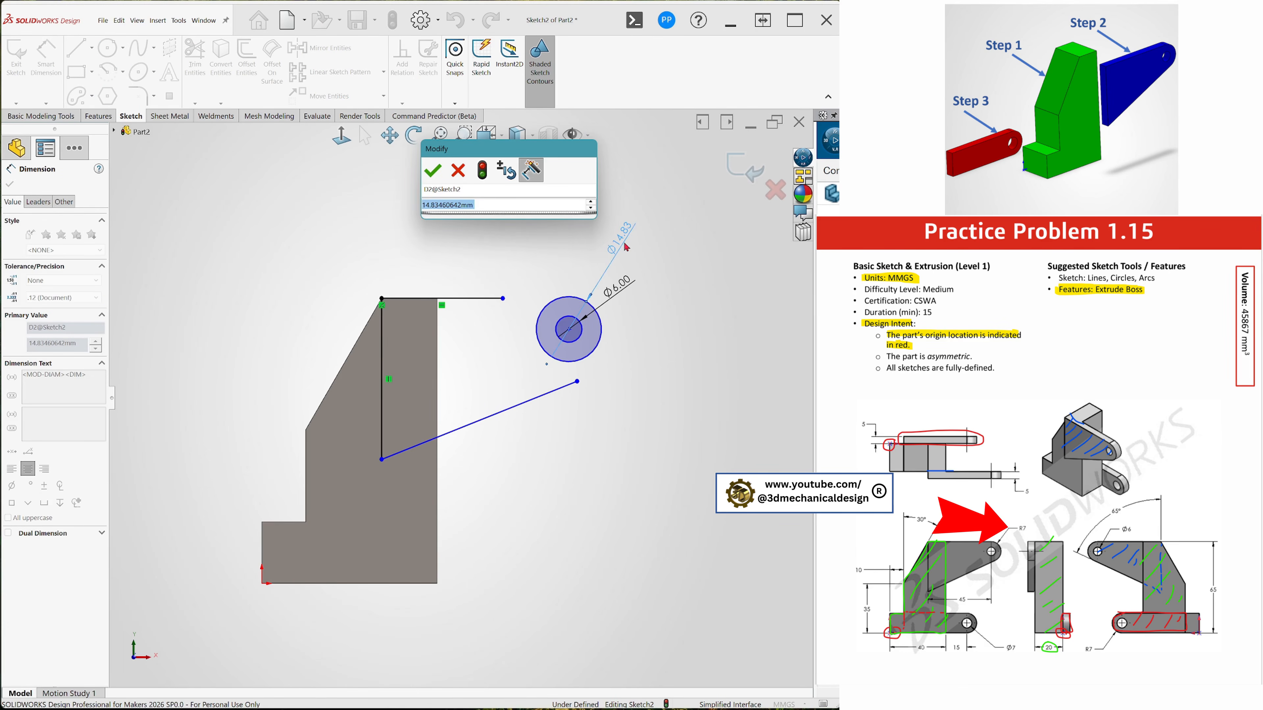
text(14)
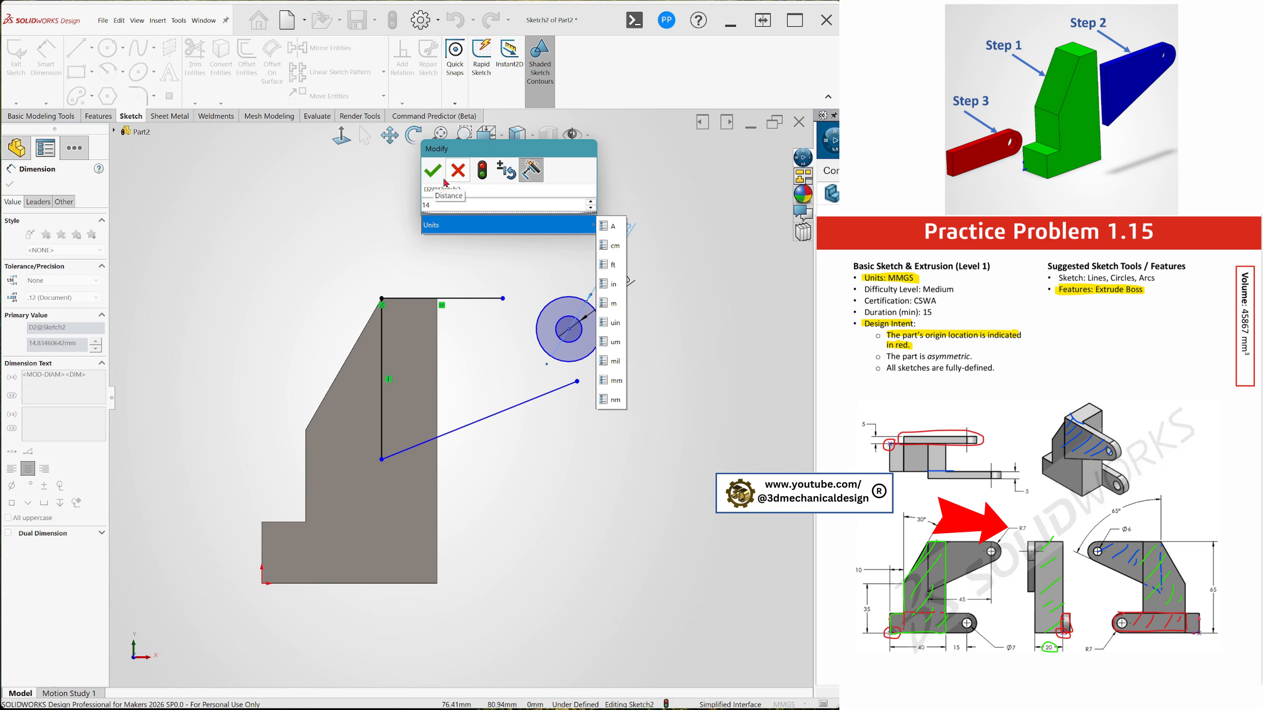
key(Return)
key(Escape)
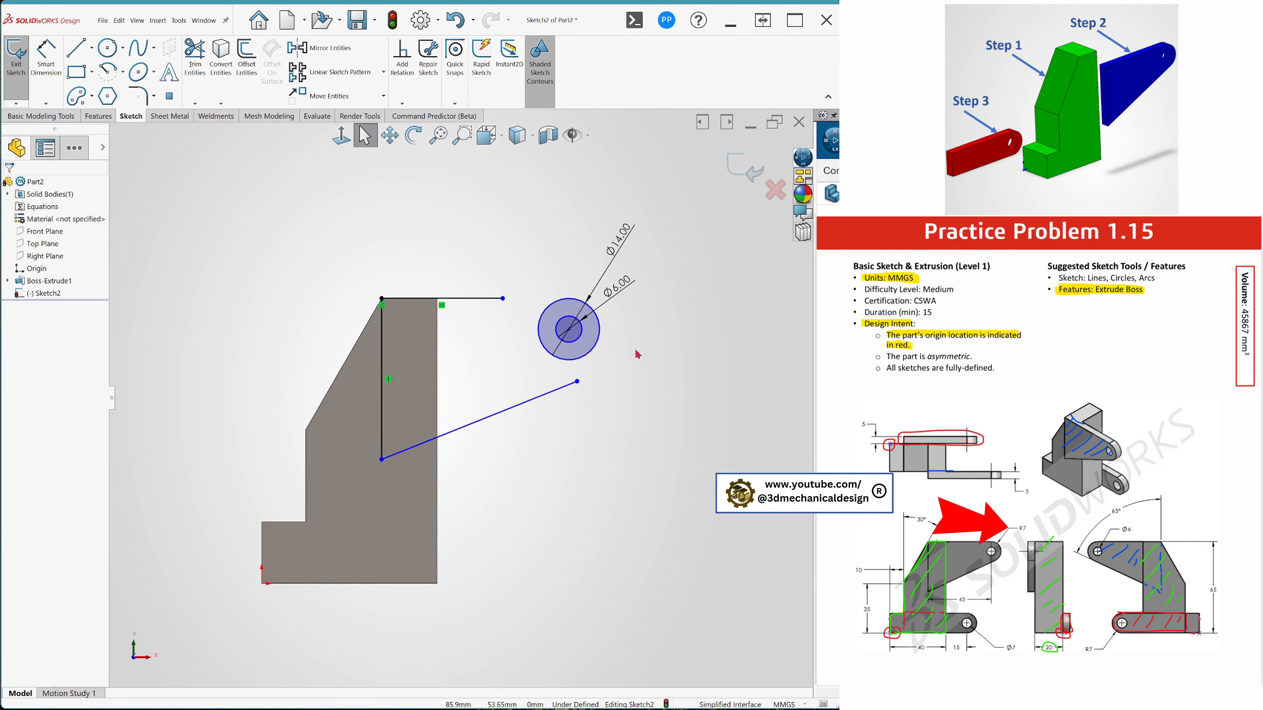
Step: Make the horizontal line's free endpoint coincident with the 14 mm circle, and make that line tangent to the circle
click(503, 299)
ctrl+click(570, 299)
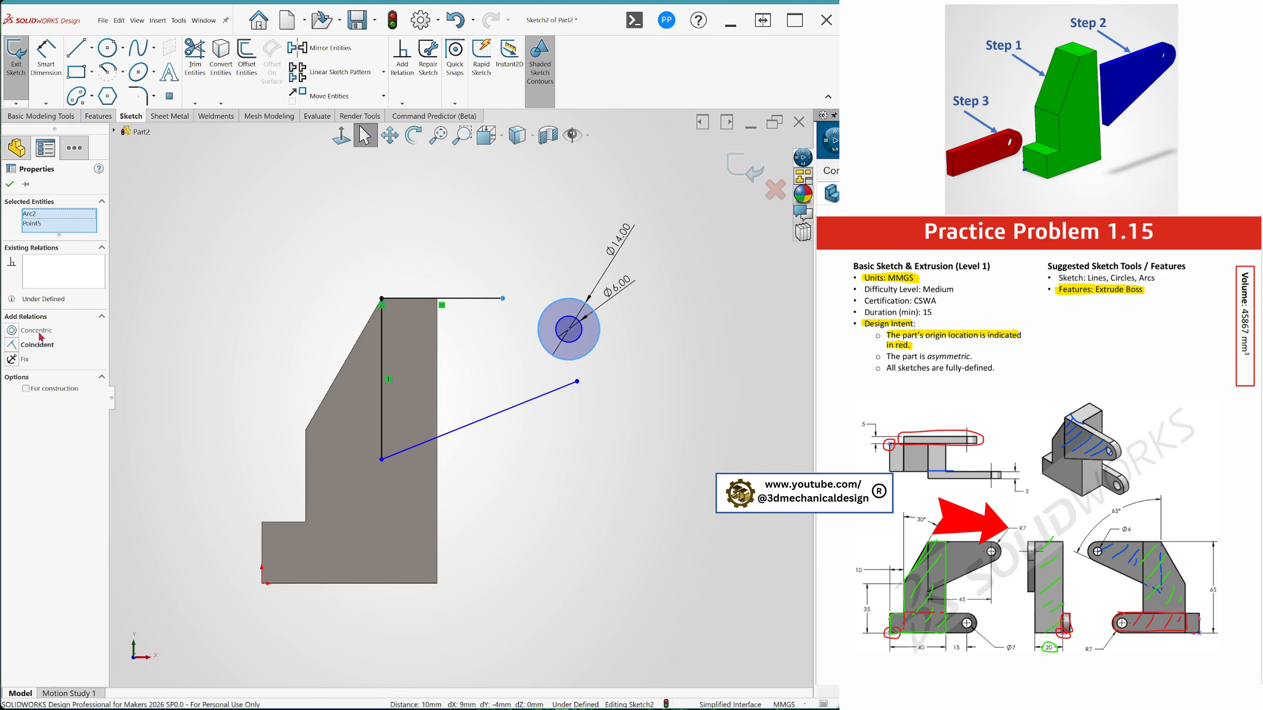
click(13, 348)
key(Escape)
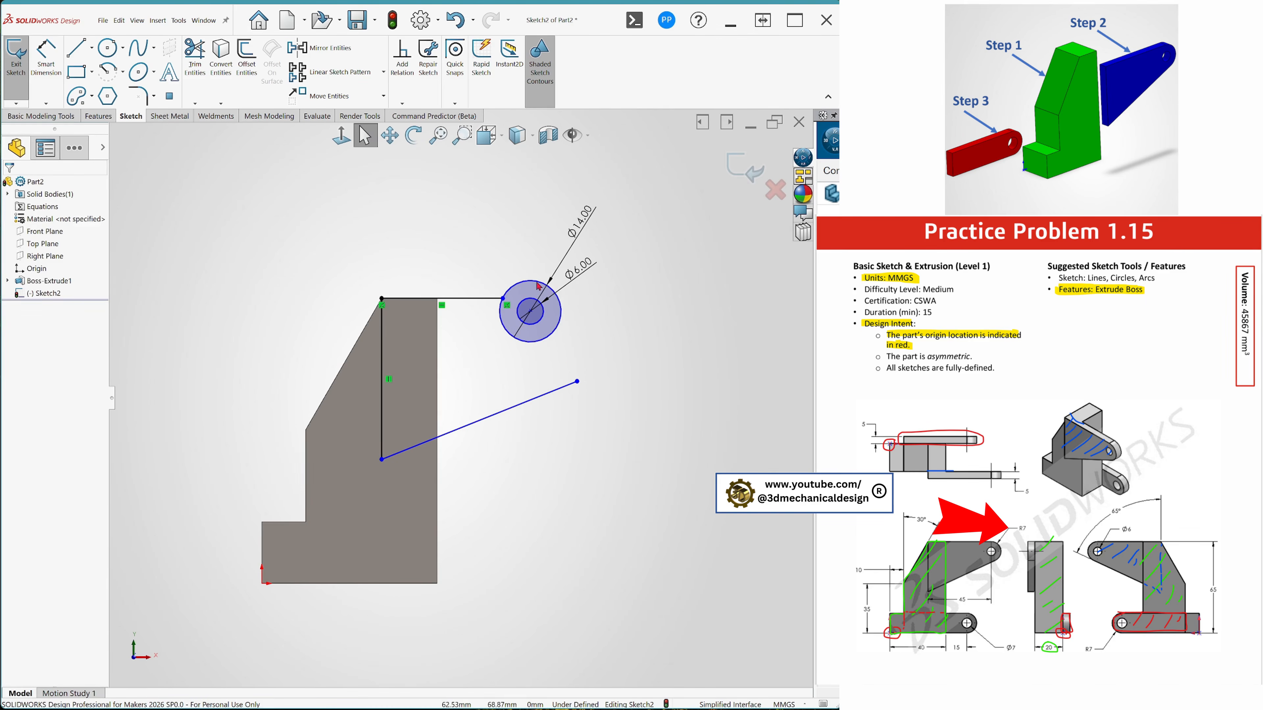
click(538, 286)
ctrl+click(463, 300)
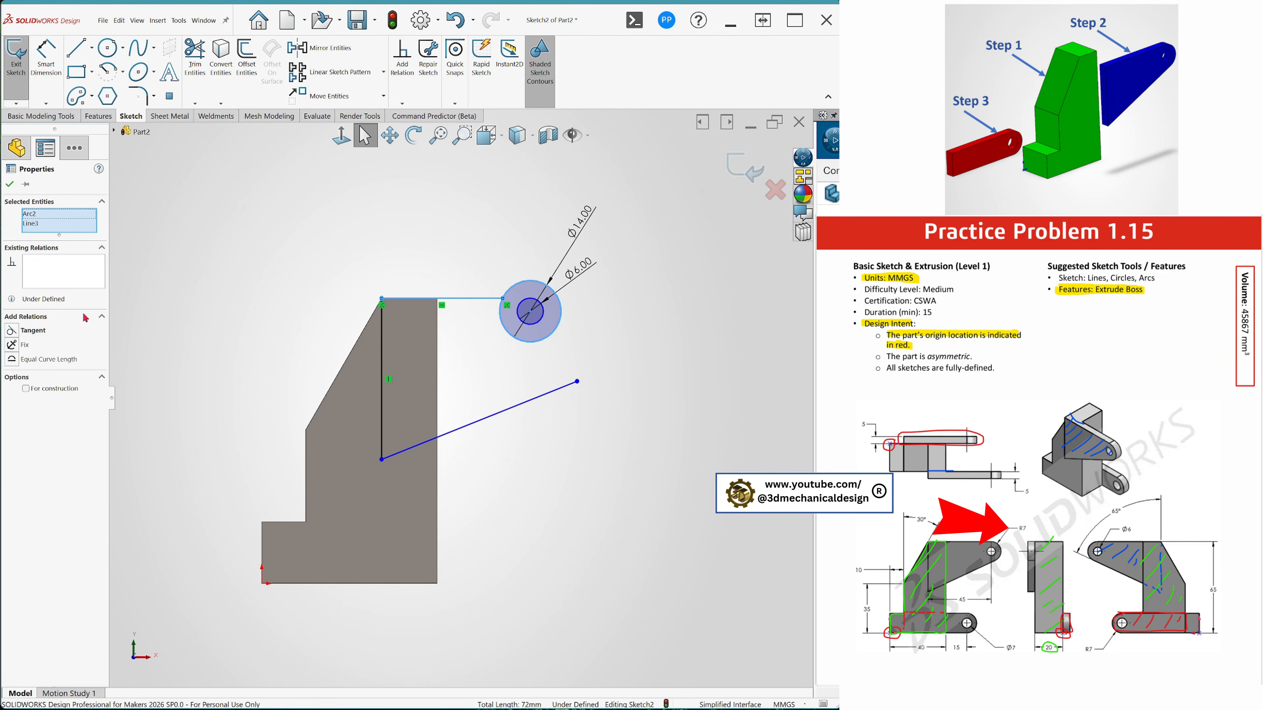
click(12, 331)
key(Escape)
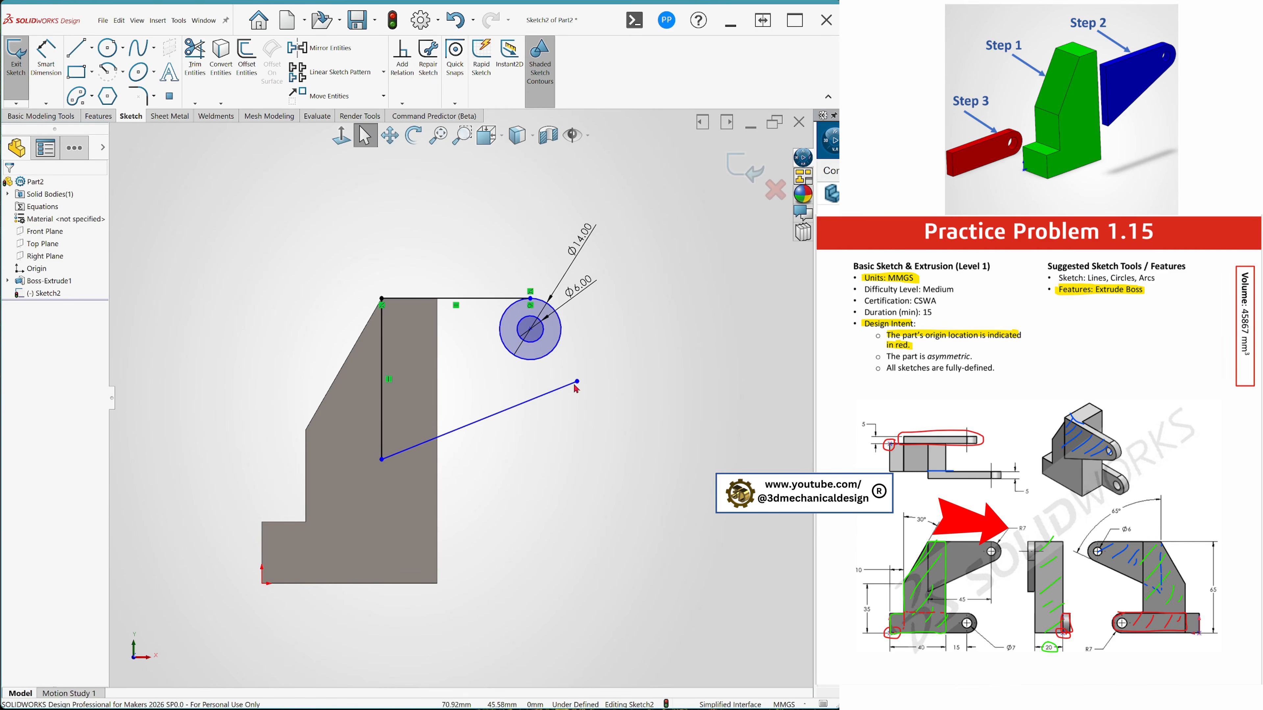
Step: Attach the slanted lower line's free end to the 14 mm circle and make the line tangent to it
drag(577, 381, 547, 354)
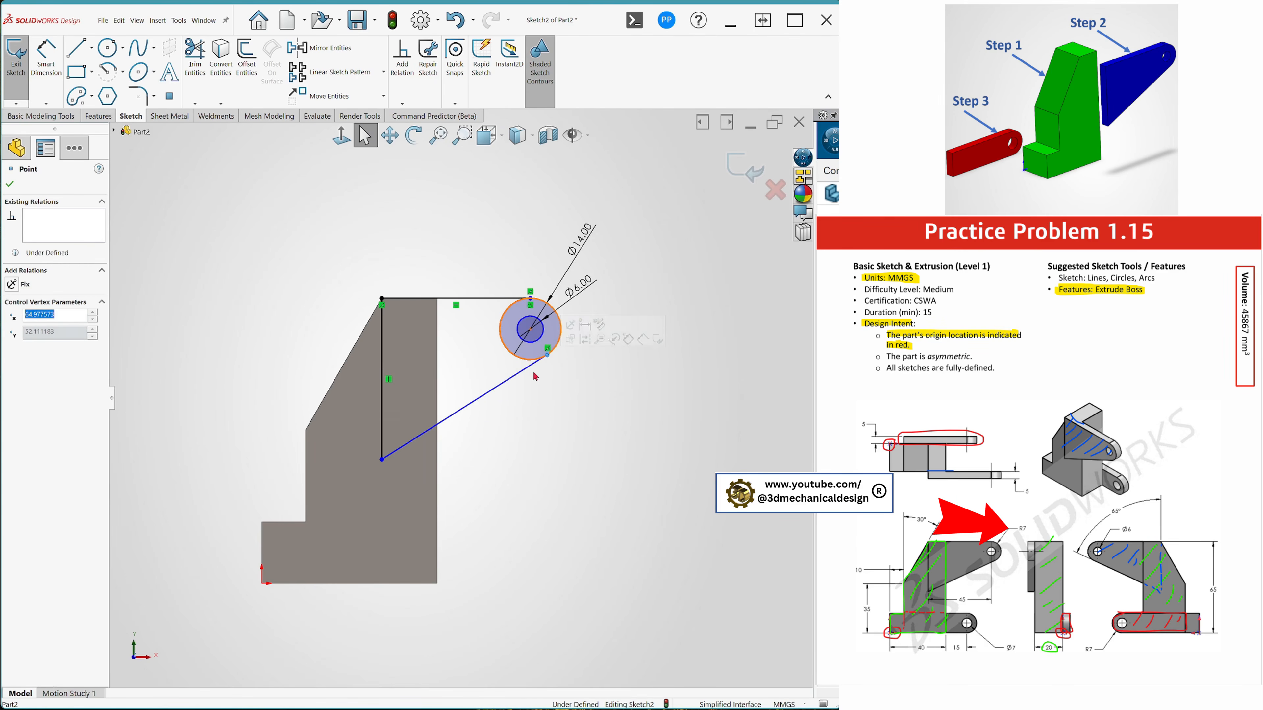
click(524, 379)
click(537, 366)
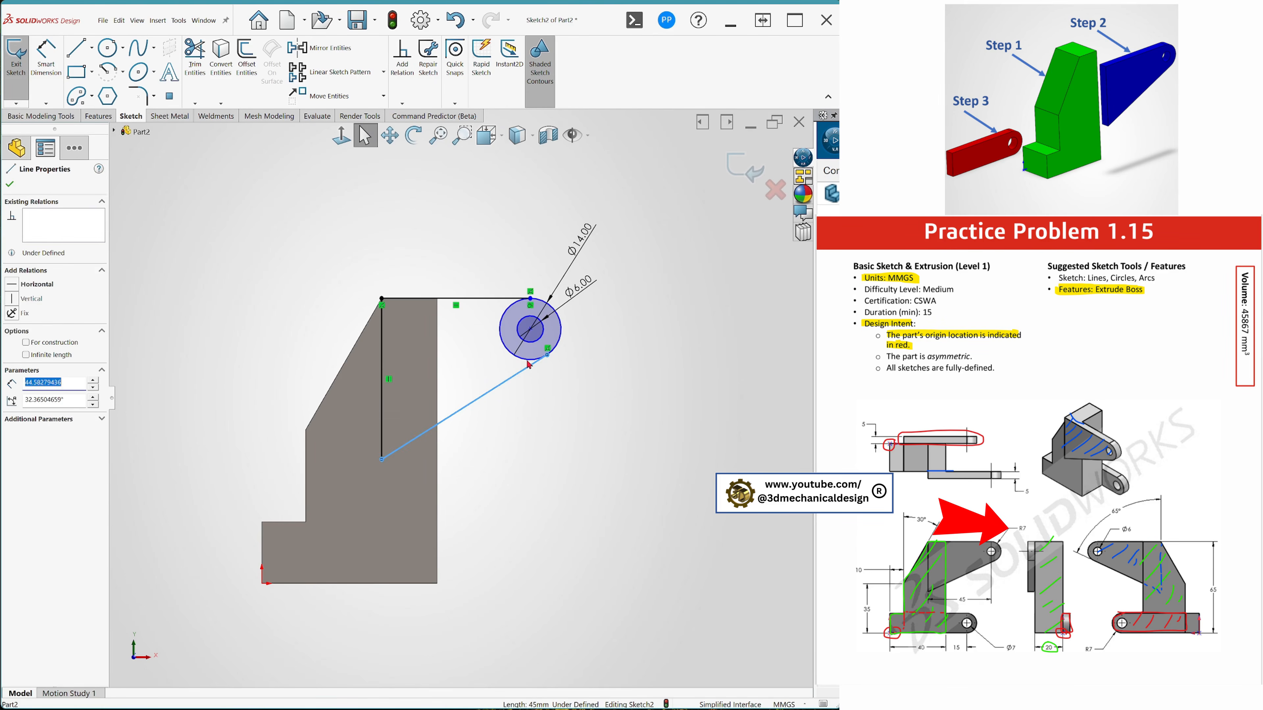
ctrl+click(560, 331)
click(11, 331)
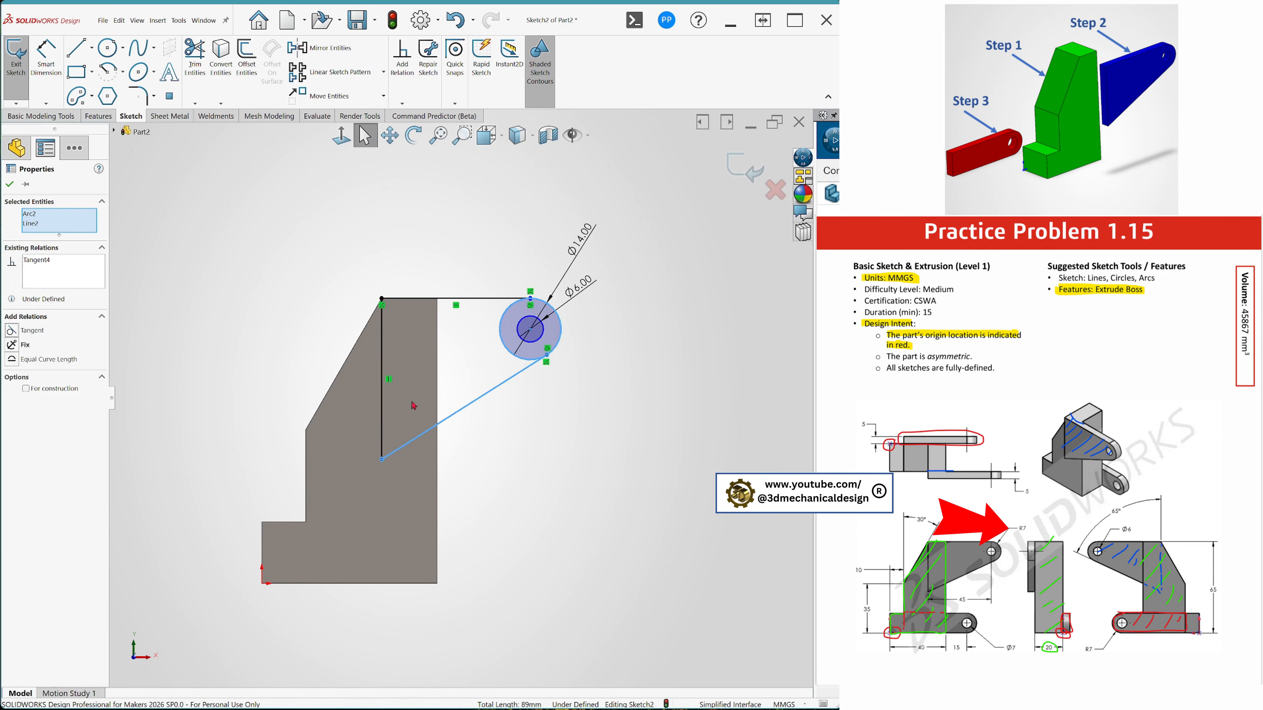
click(595, 426)
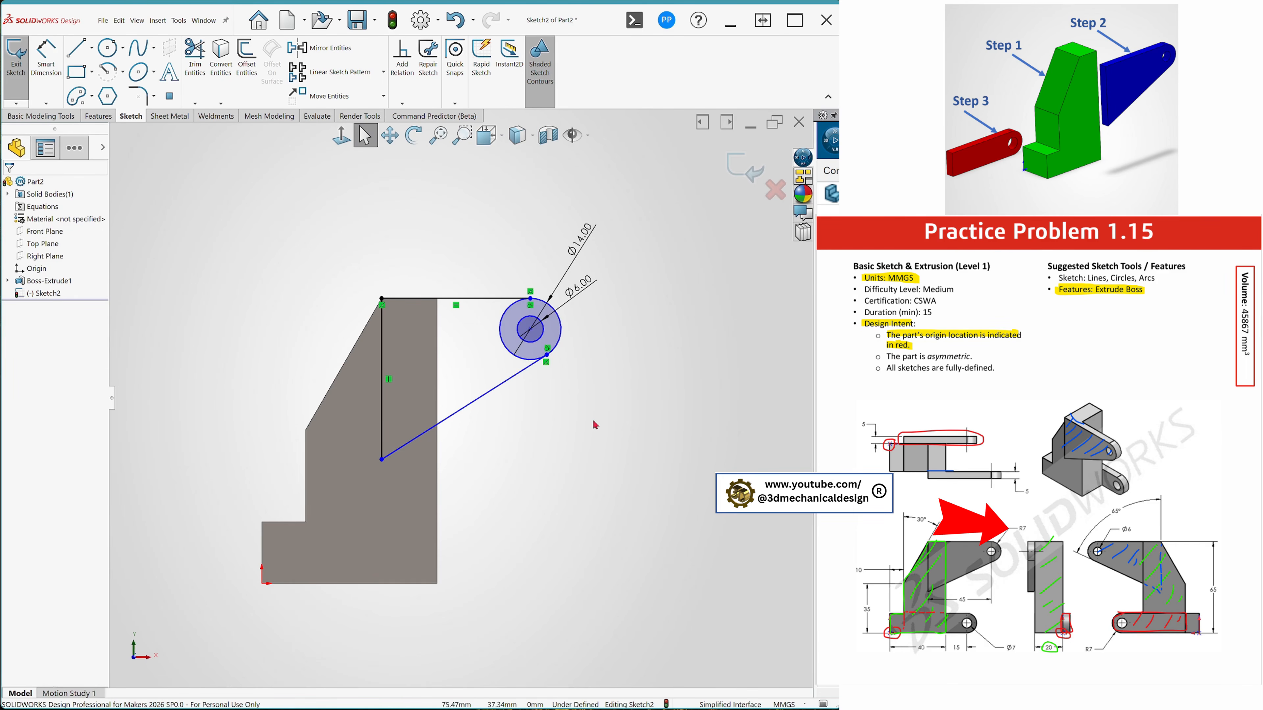
Step: Dimension the horizontal distance between the vertical sketch line and the circles' center to 45 mm
key(s)
click(654, 439)
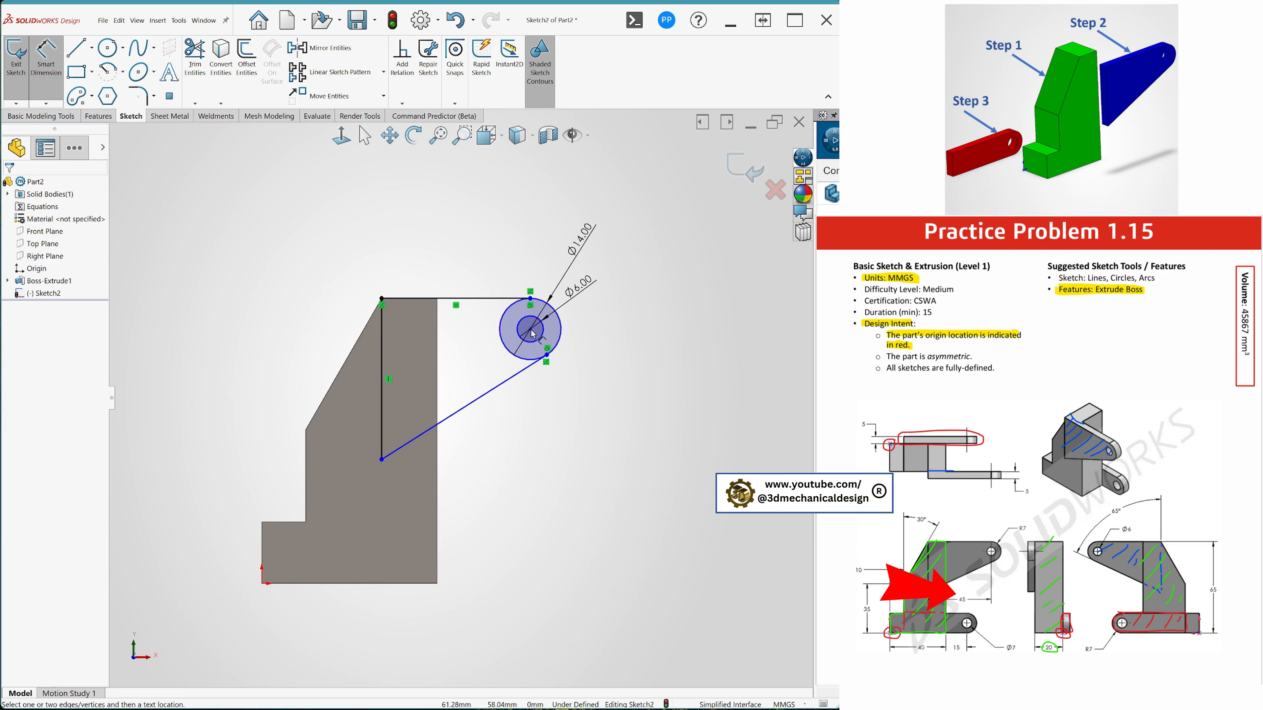
click(529, 331)
click(382, 343)
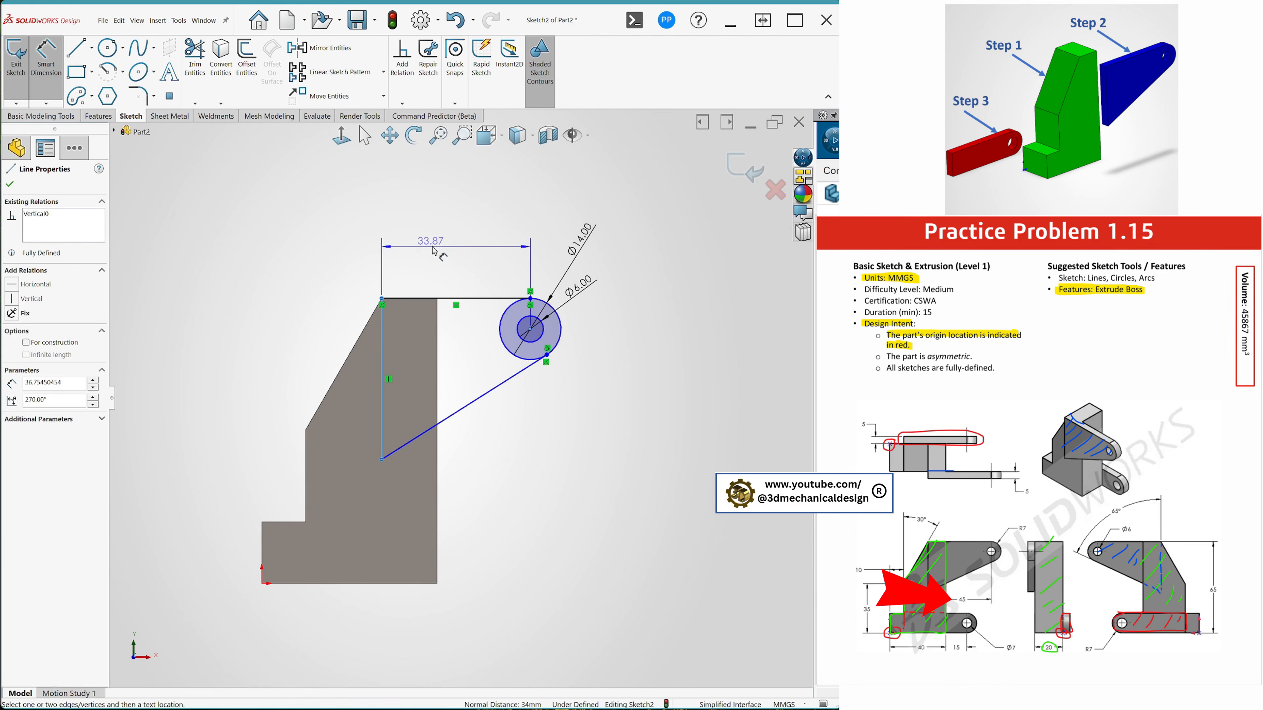
click(443, 242)
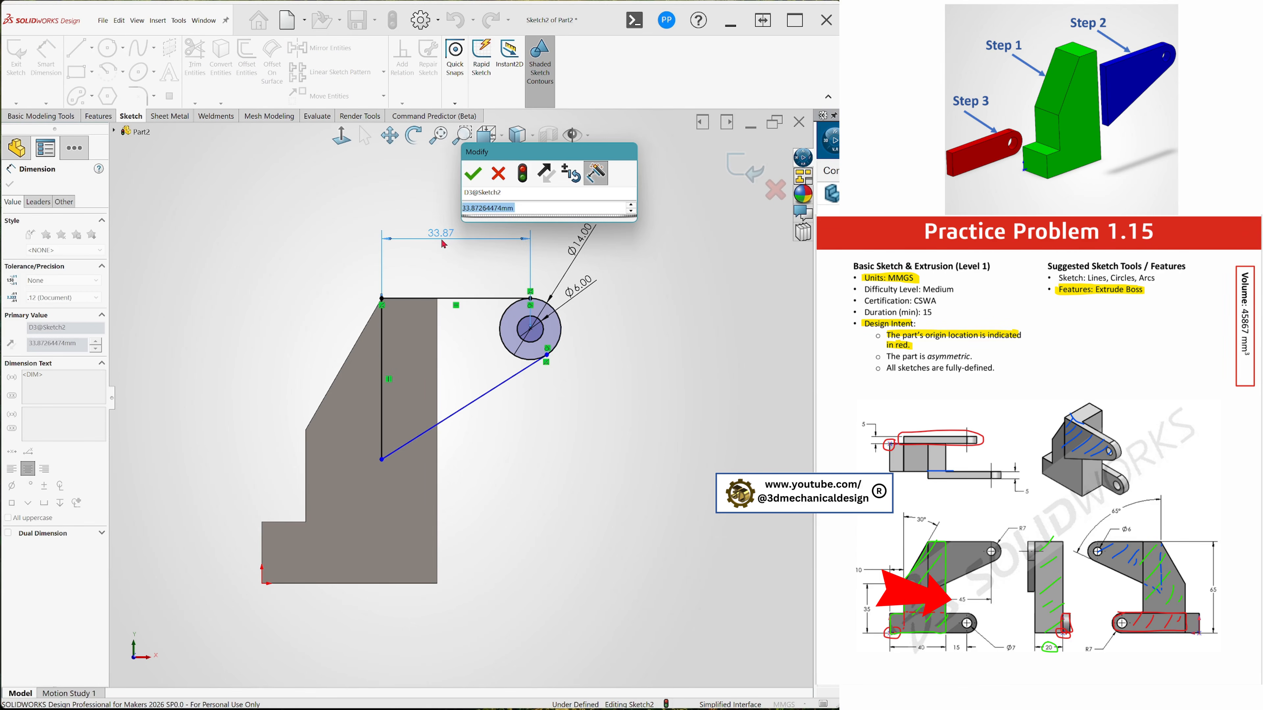
text(45)
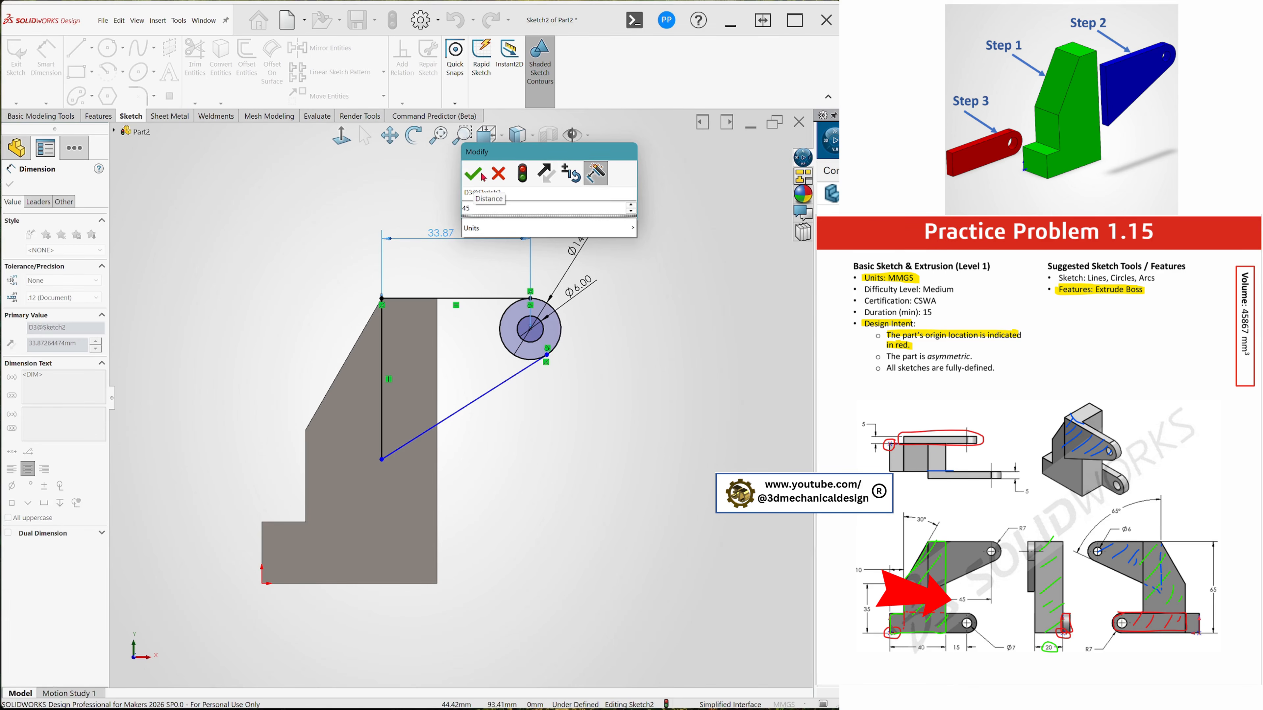
click(482, 174)
key(Escape)
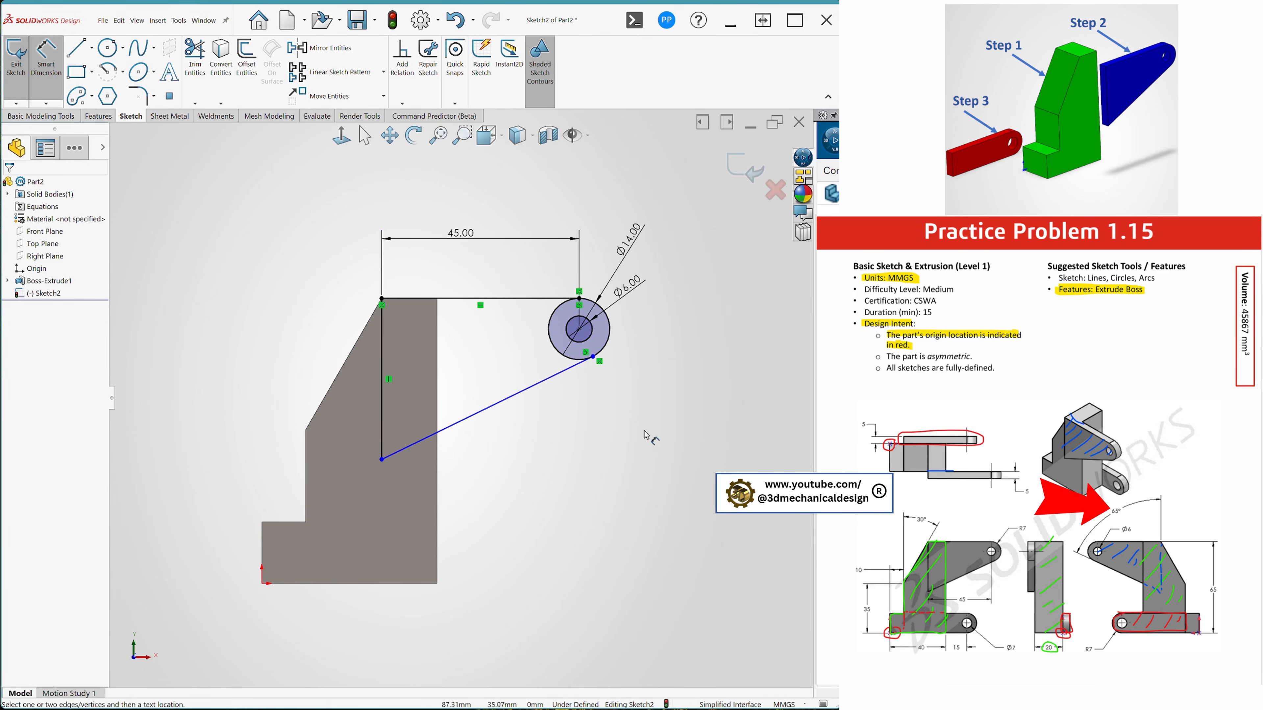
Step: Dimension the angle between the vertical line and the slanted lower line to 65 degrees
click(497, 407)
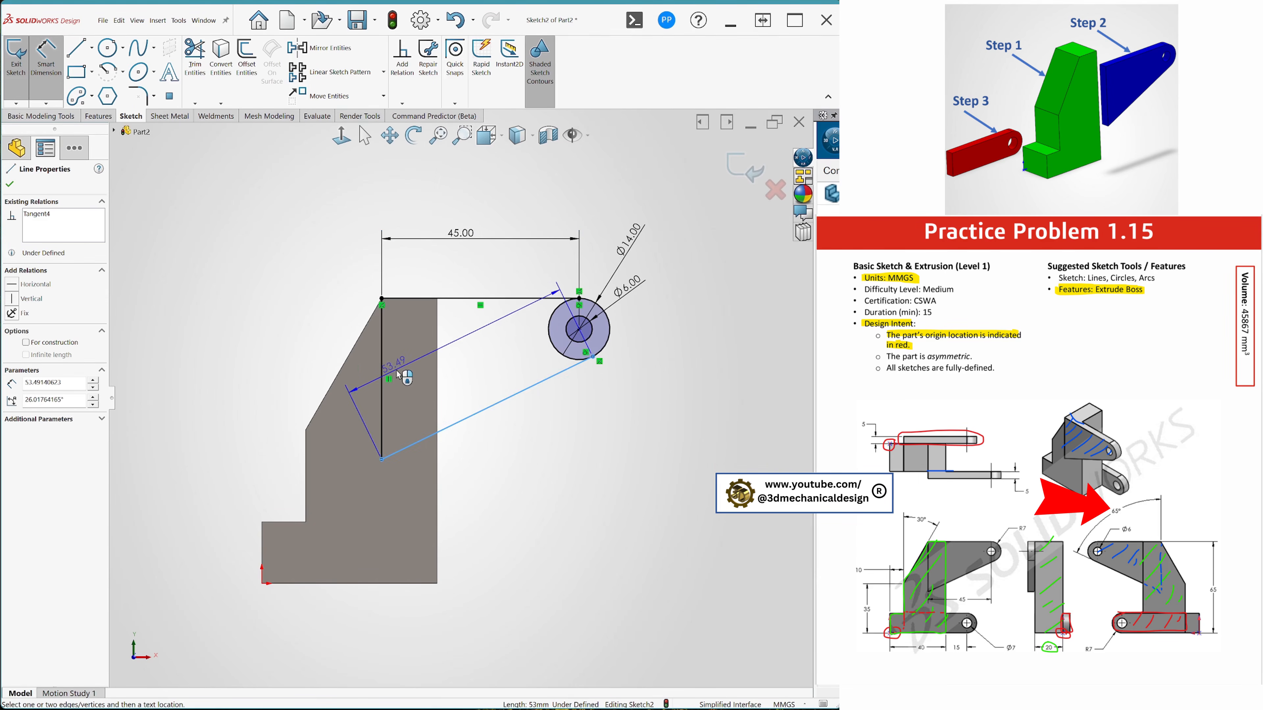
click(381, 357)
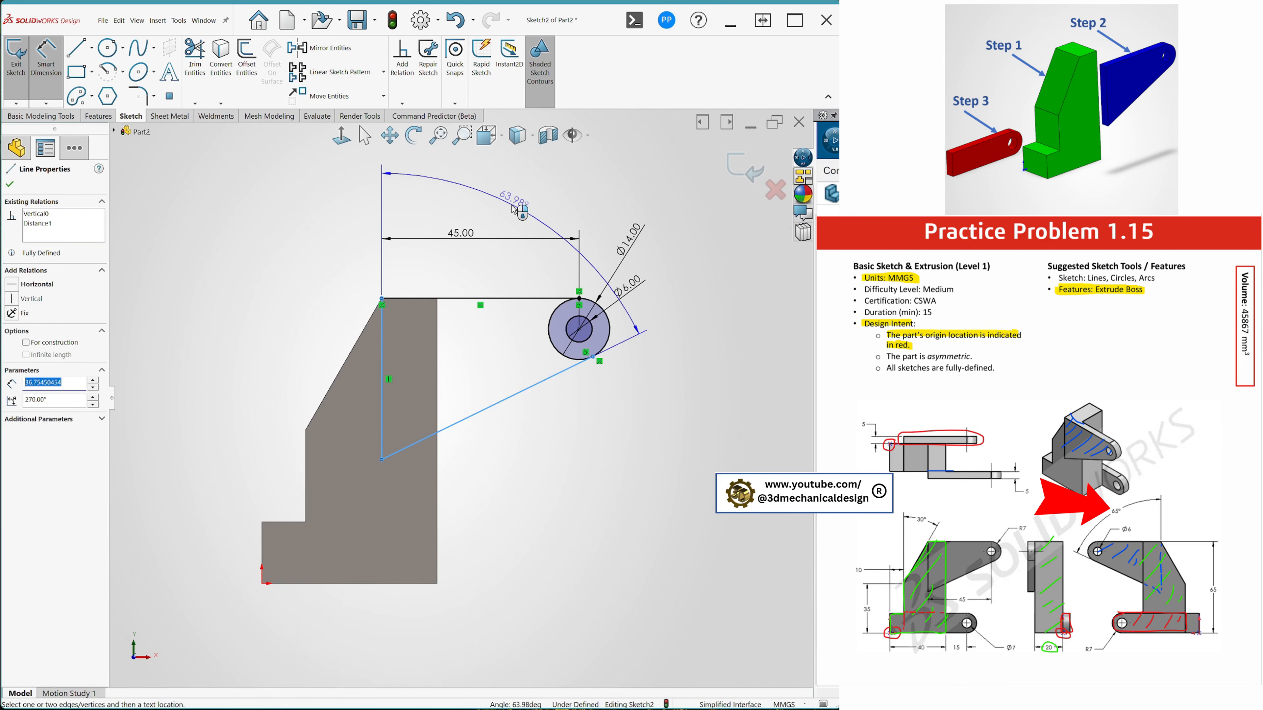
click(514, 208)
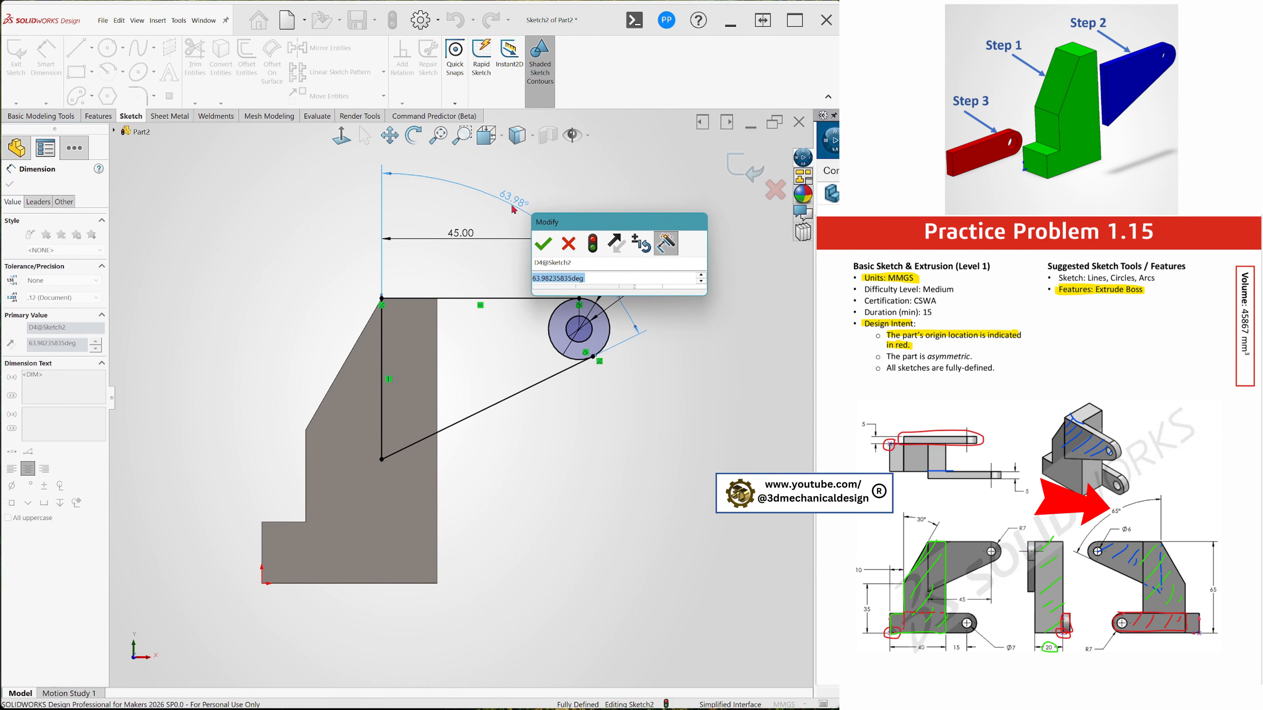
text(65)
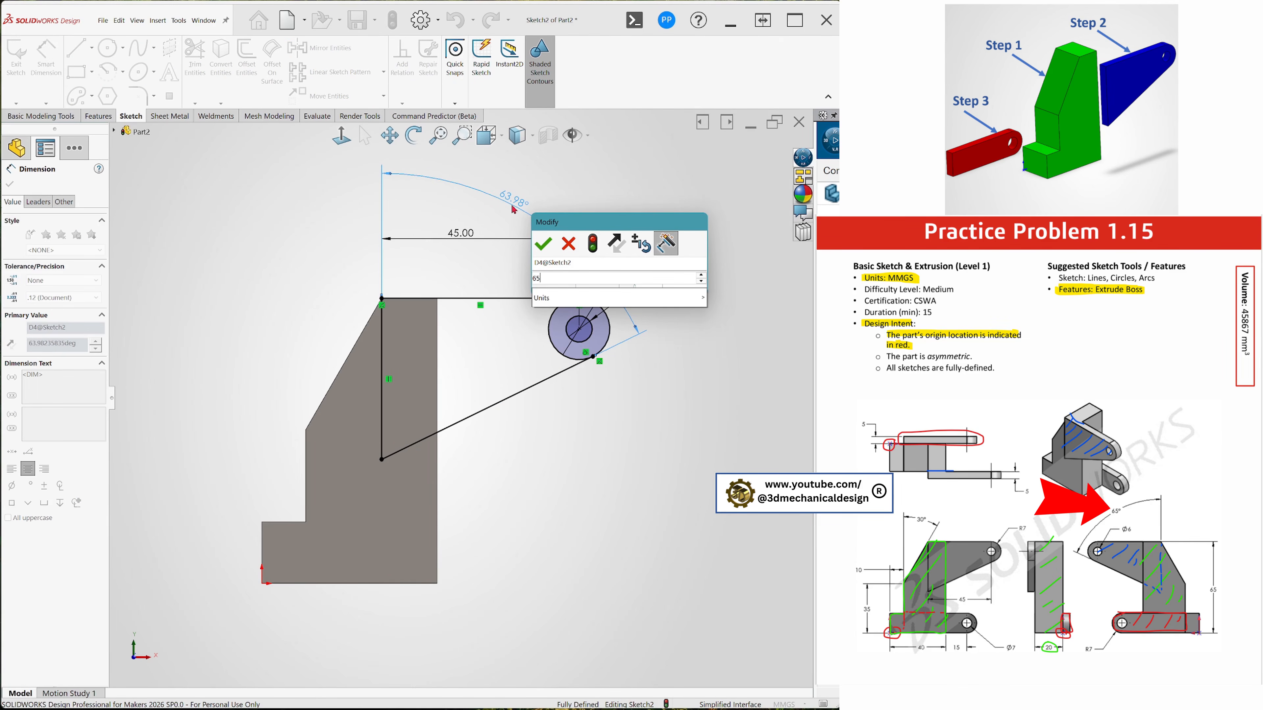
click(544, 244)
key(Escape)
key(Escape)
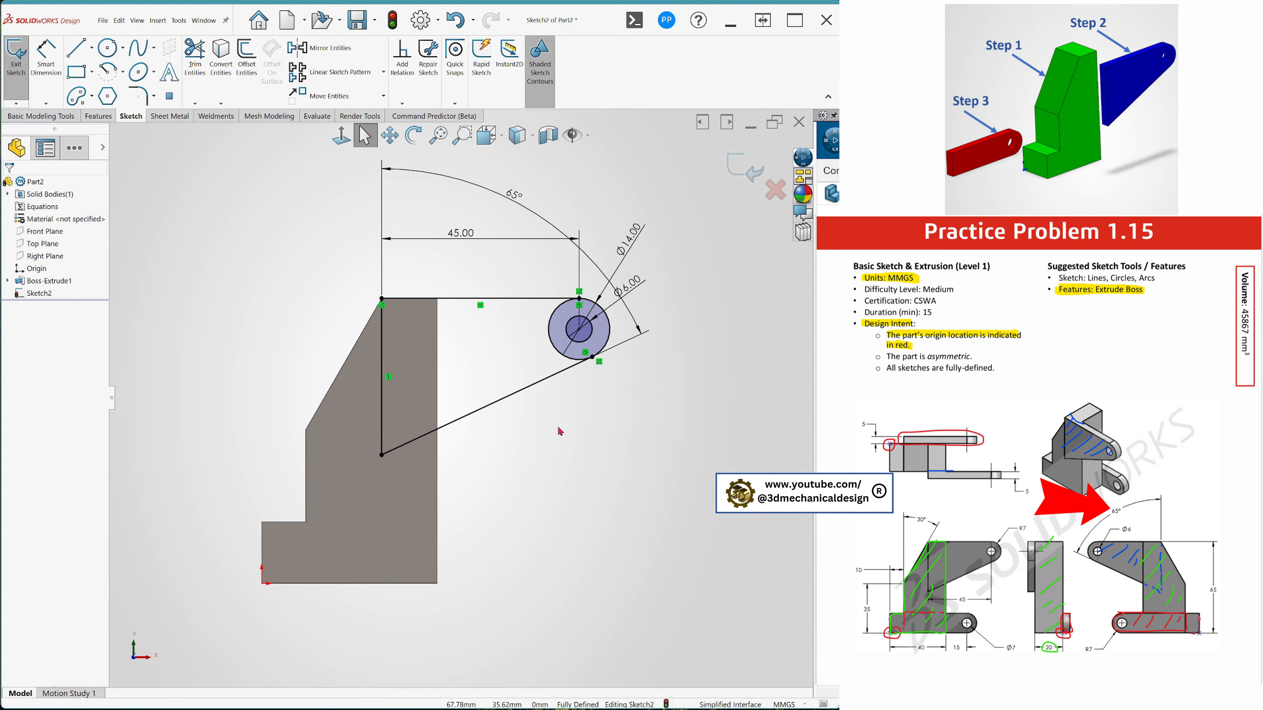
Step: Trim away the inner part of the 14 mm circle between the two tangent lines, leaving the arm's rounded end
key(s)
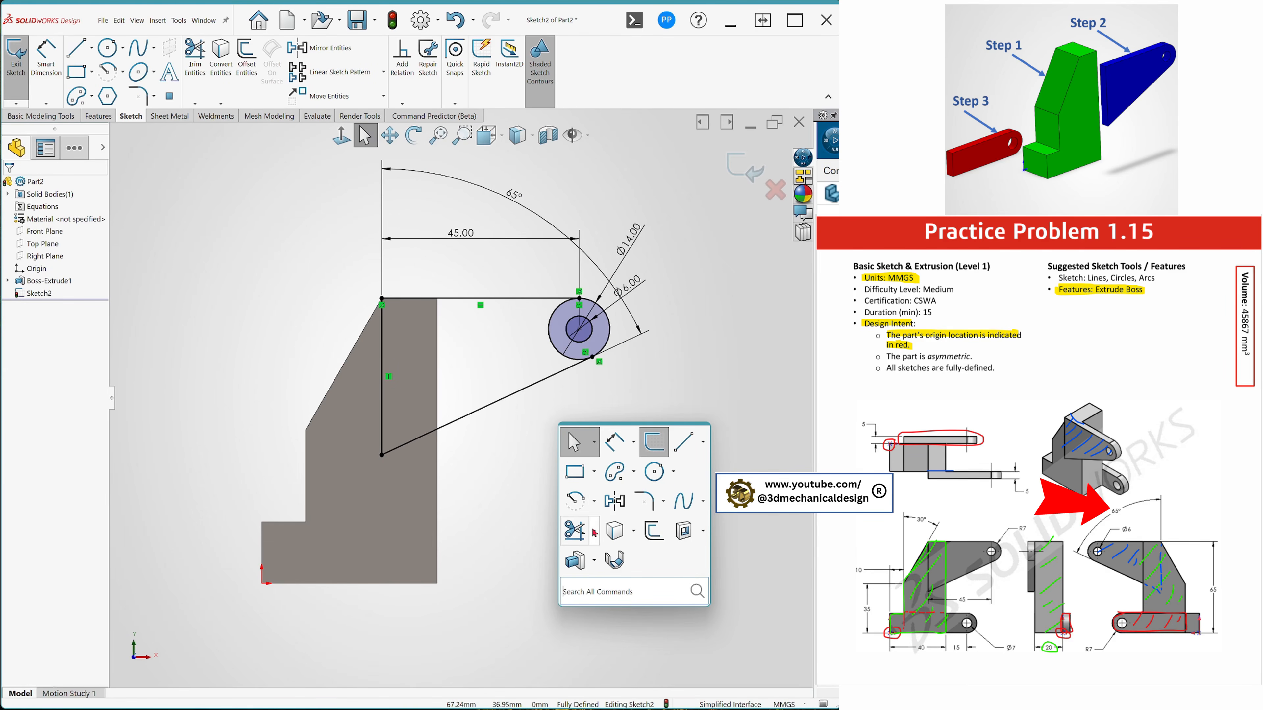
click(577, 530)
drag(559, 317, 531, 350)
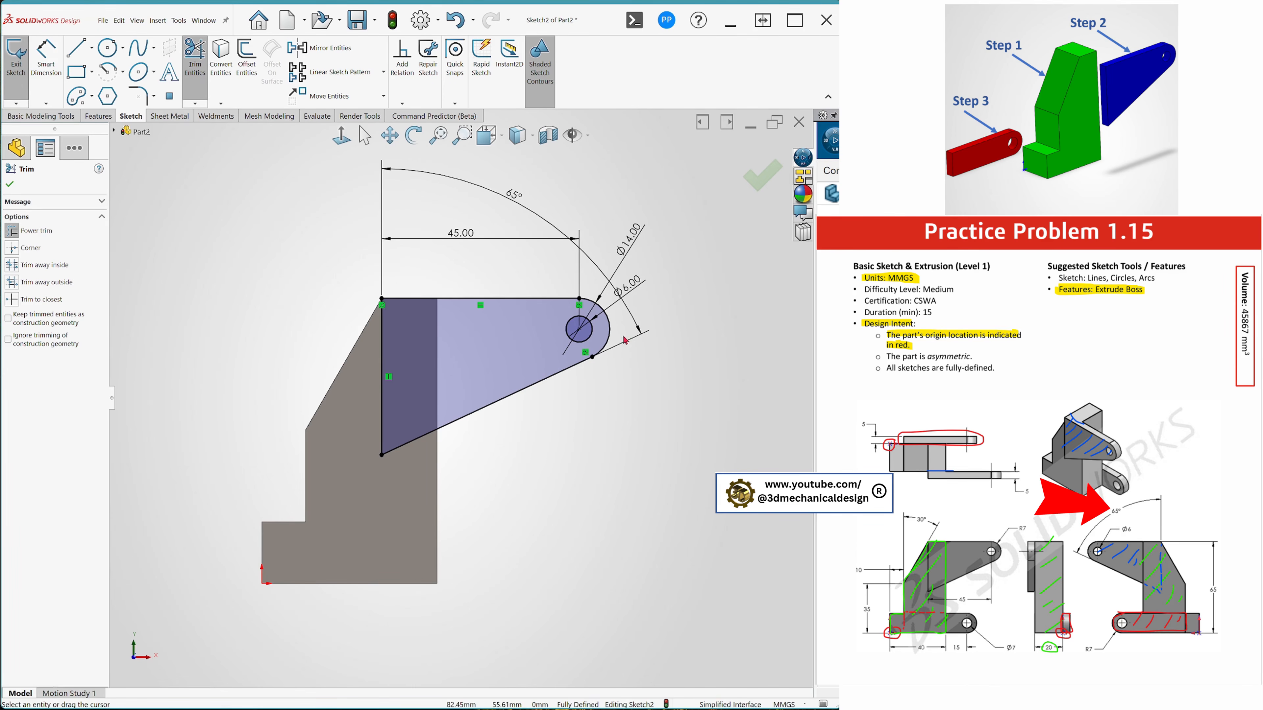
Step: Extrude the upper arm profile as a blind boss 5 mm deep, merged with the body
middle_drag(572, 423, 534, 478)
key(s)
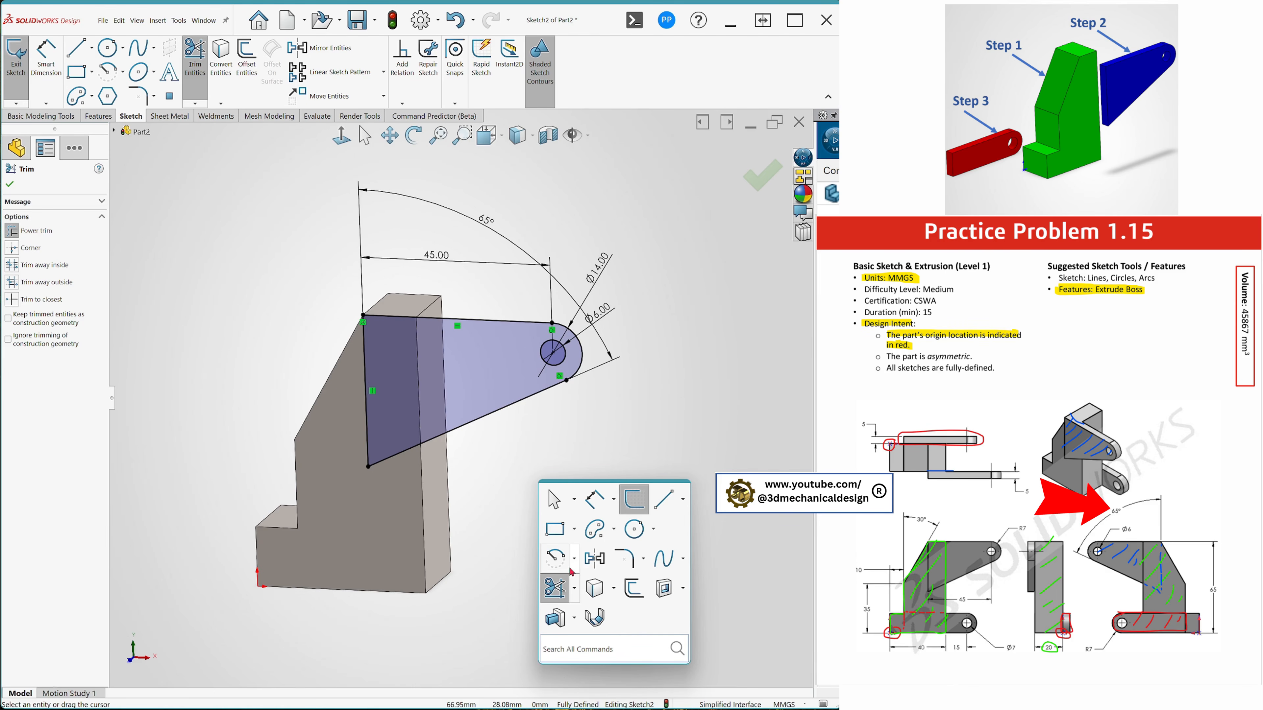
click(704, 392)
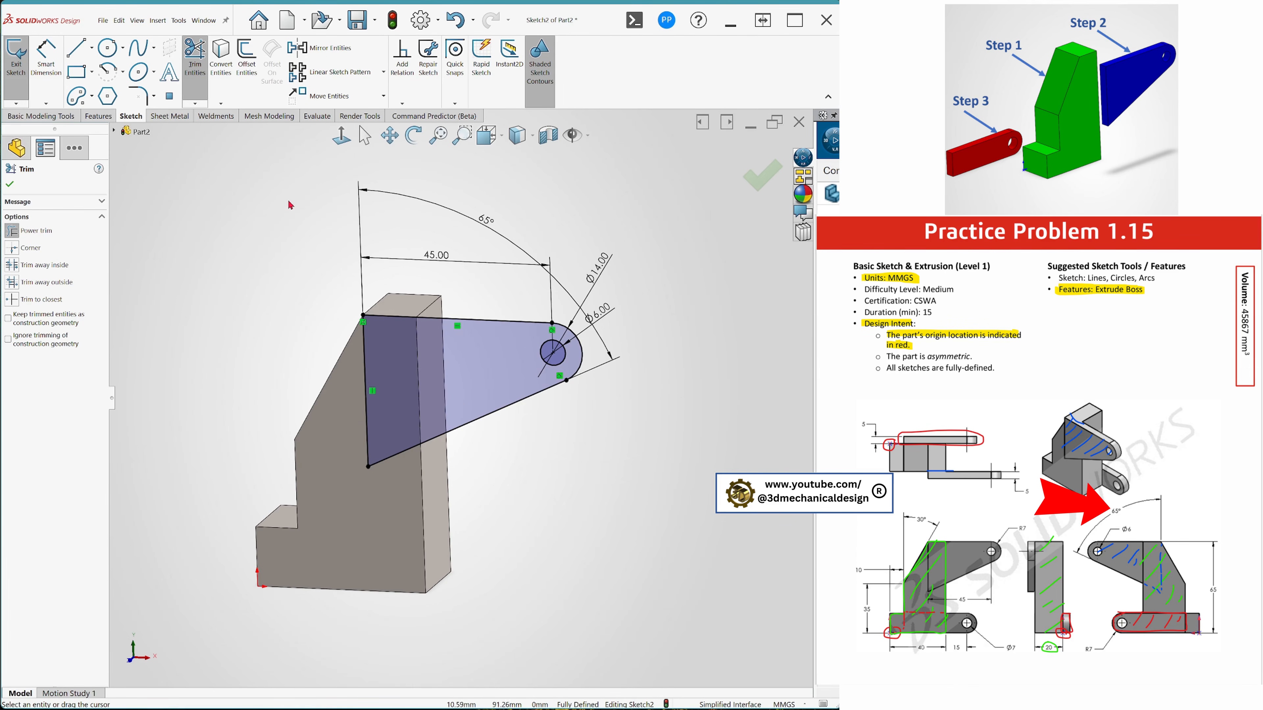
key(s)
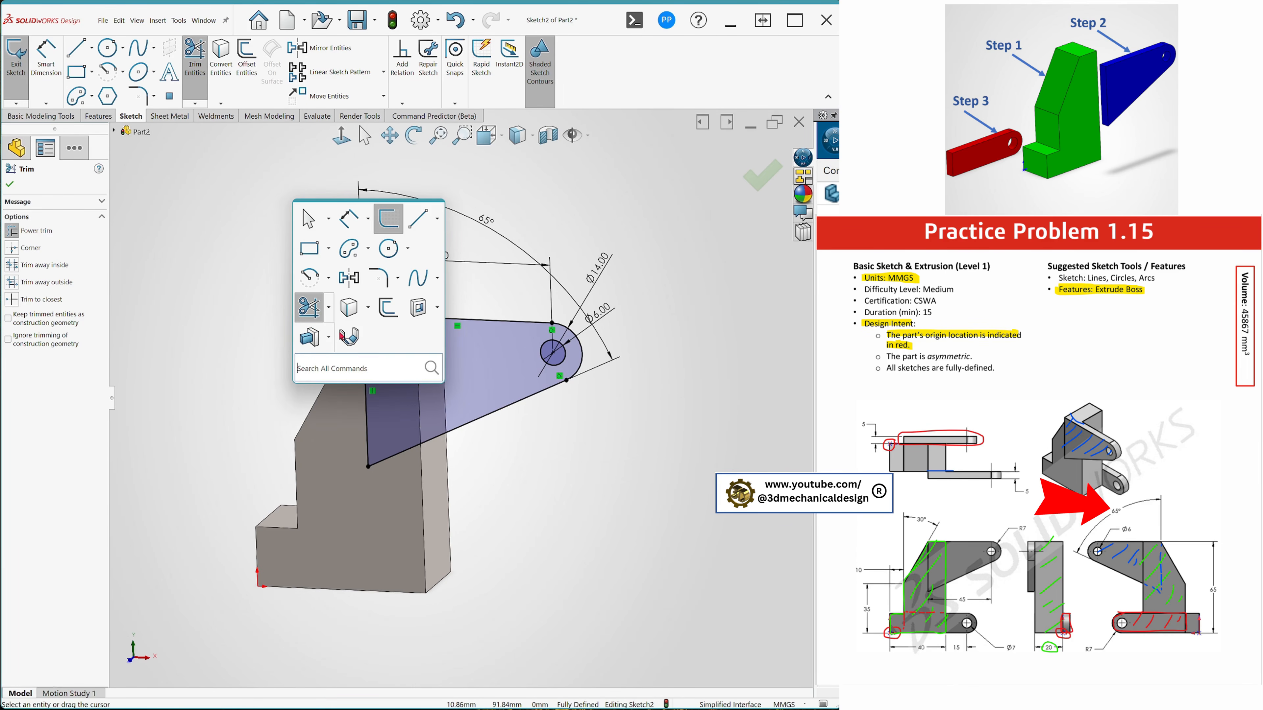
click(330, 342)
click(350, 362)
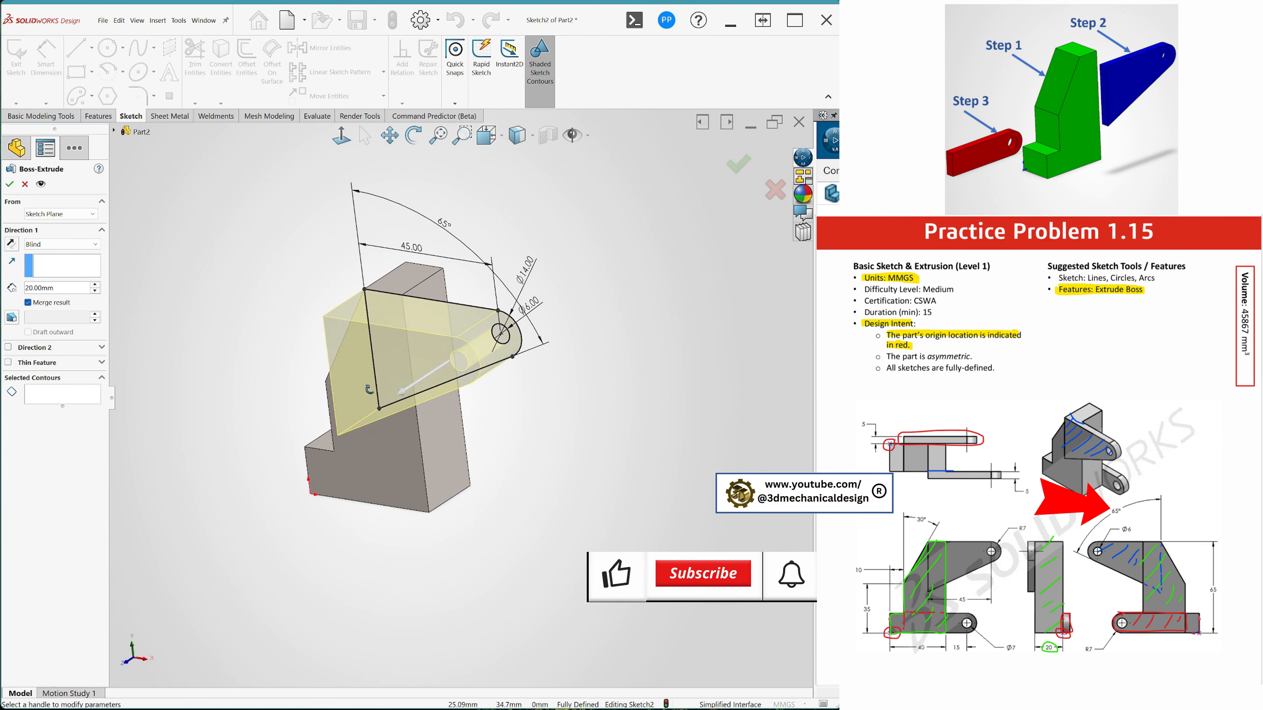
click(71, 288)
drag(71, 289, 14, 287)
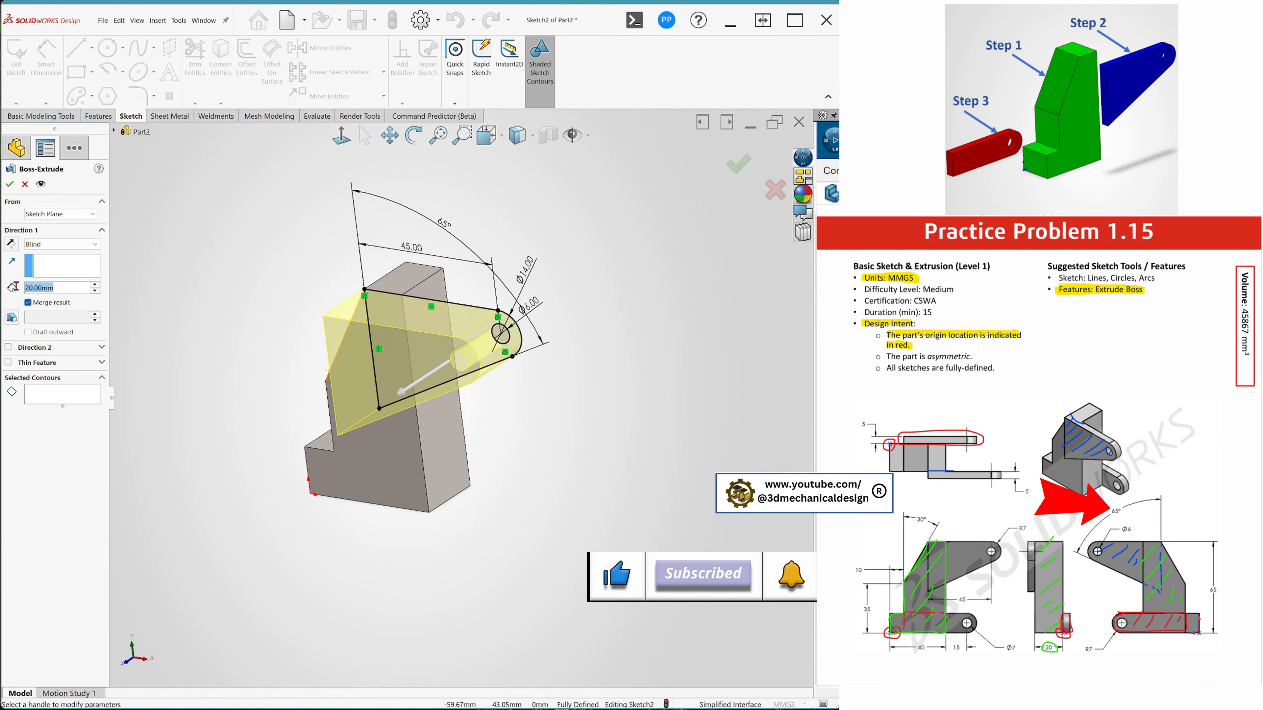
text(5)
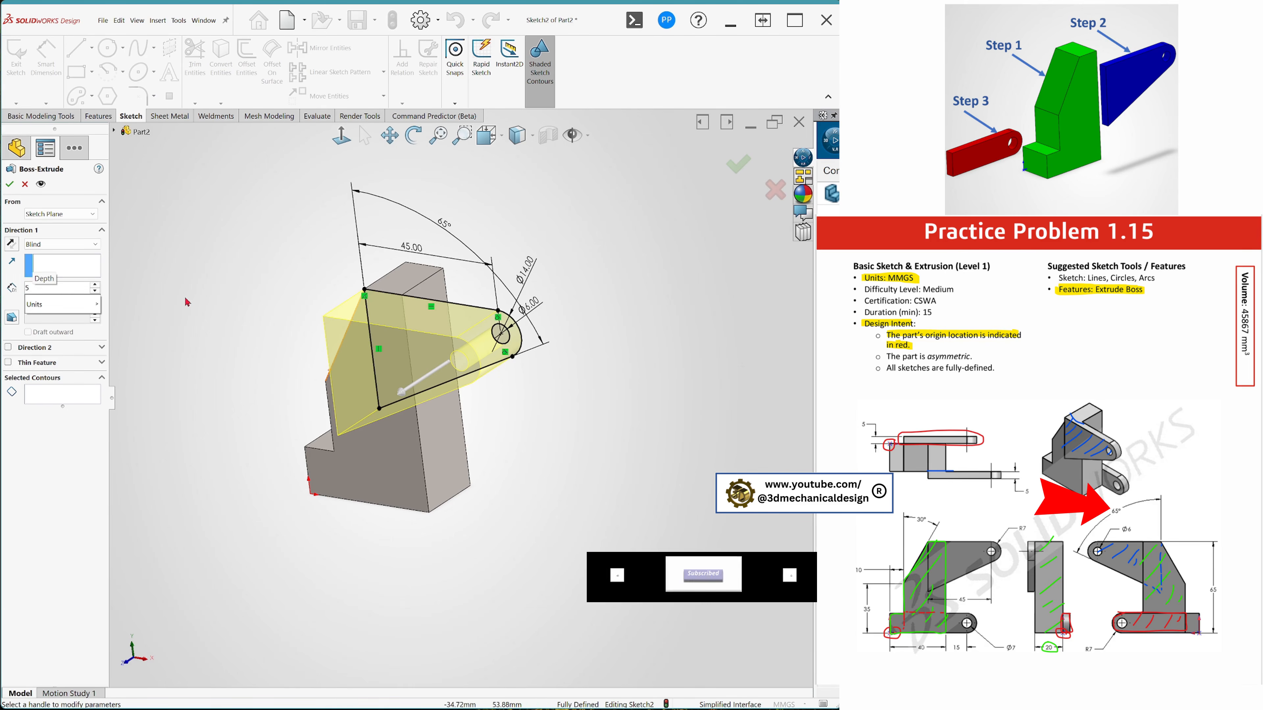
key(Return)
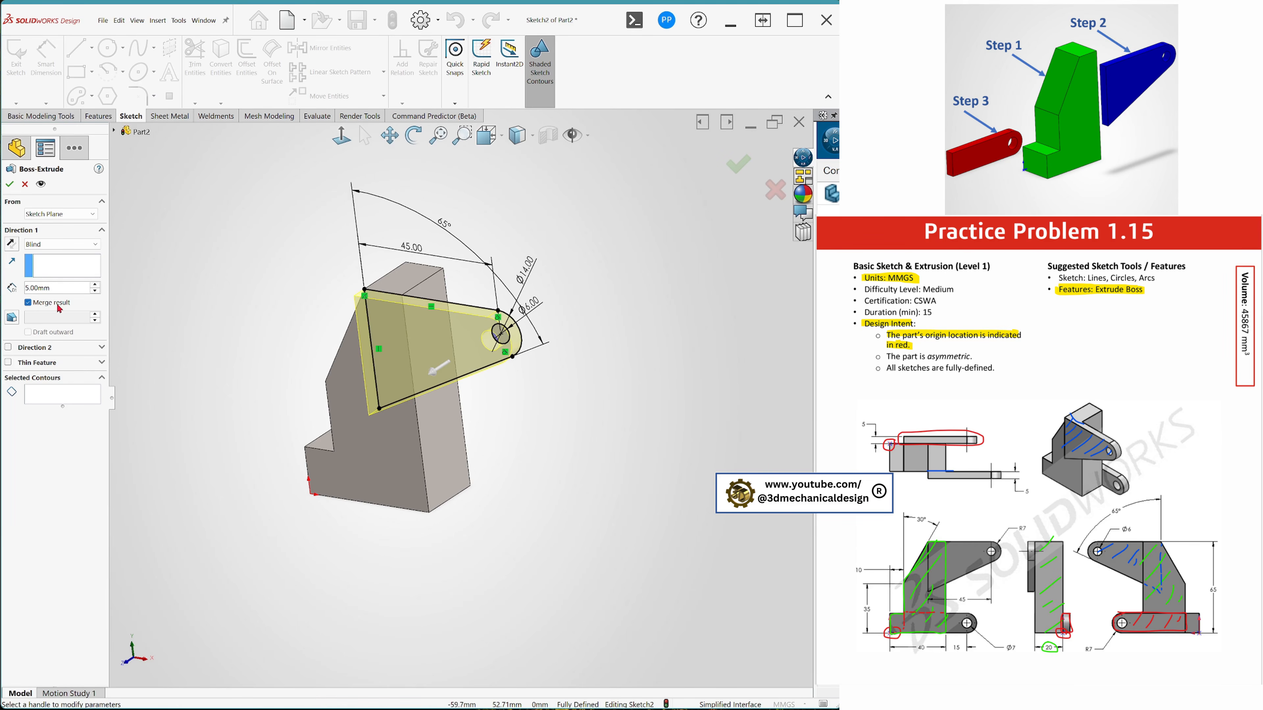
click(11, 187)
Step: Start a new sketch on the rear face of the body, on the side opposite the upper arm
middle_drag(180, 366, 238, 355)
click(632, 538)
middle_drag(566, 471, 487, 380)
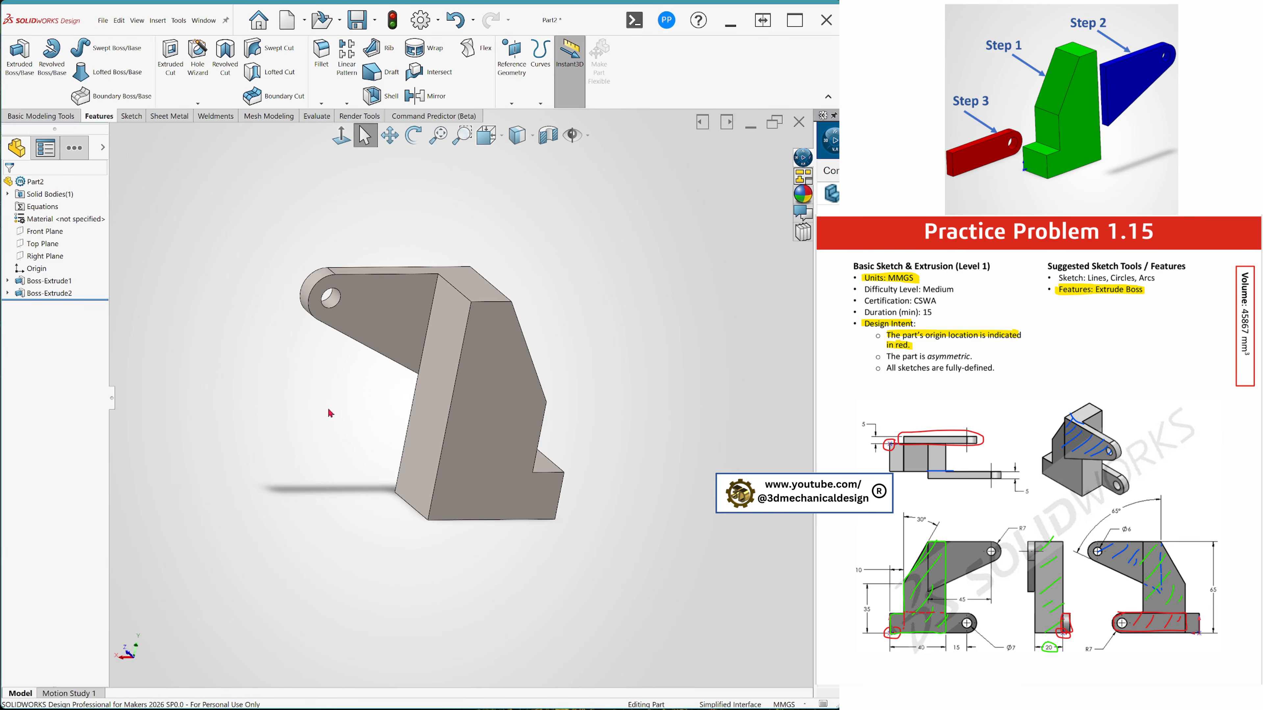
click(498, 387)
click(592, 439)
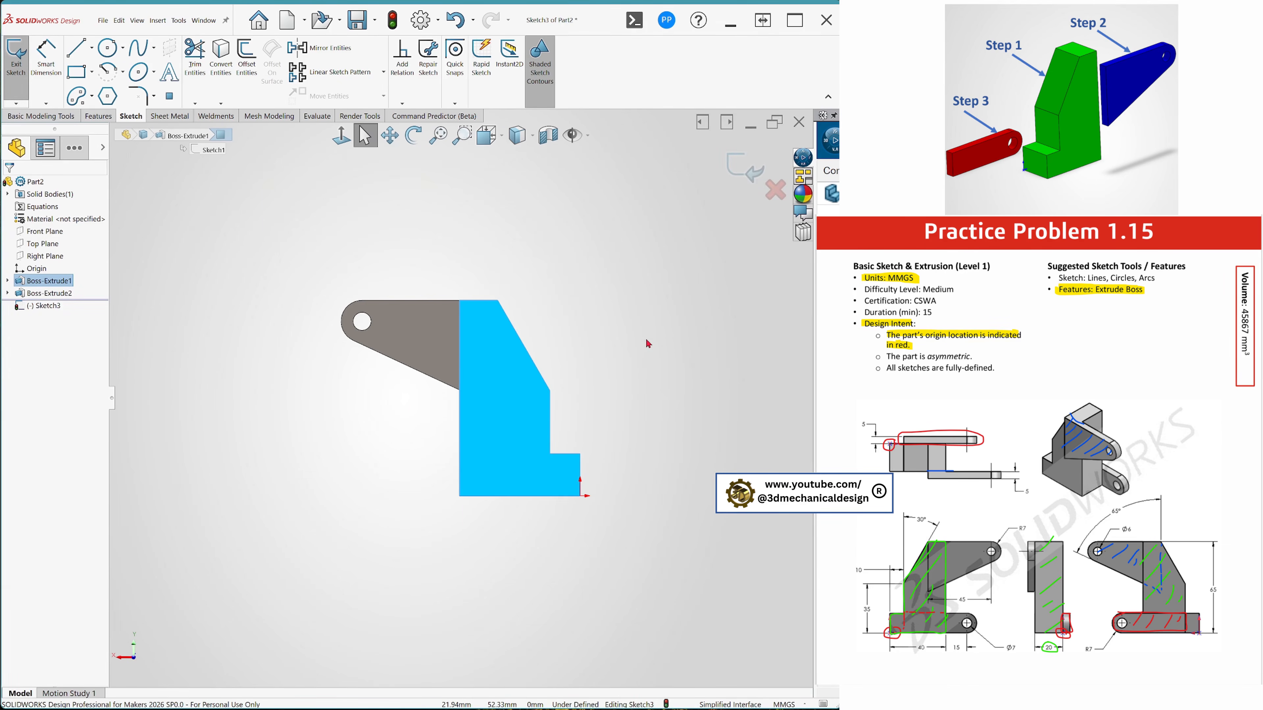
Step: Draw a corner rectangle from the step's inner corner across the lower body, extending about 36 mm past the body's straight vertical edge
key(s)
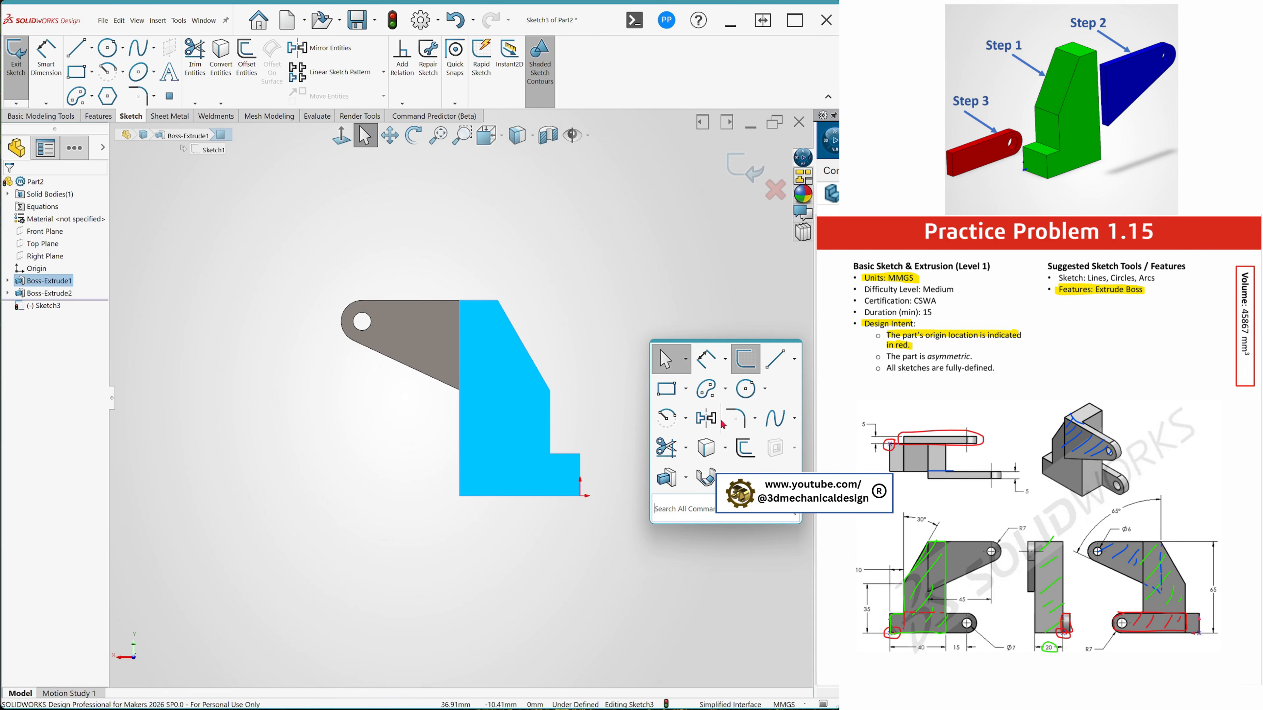
click(688, 389)
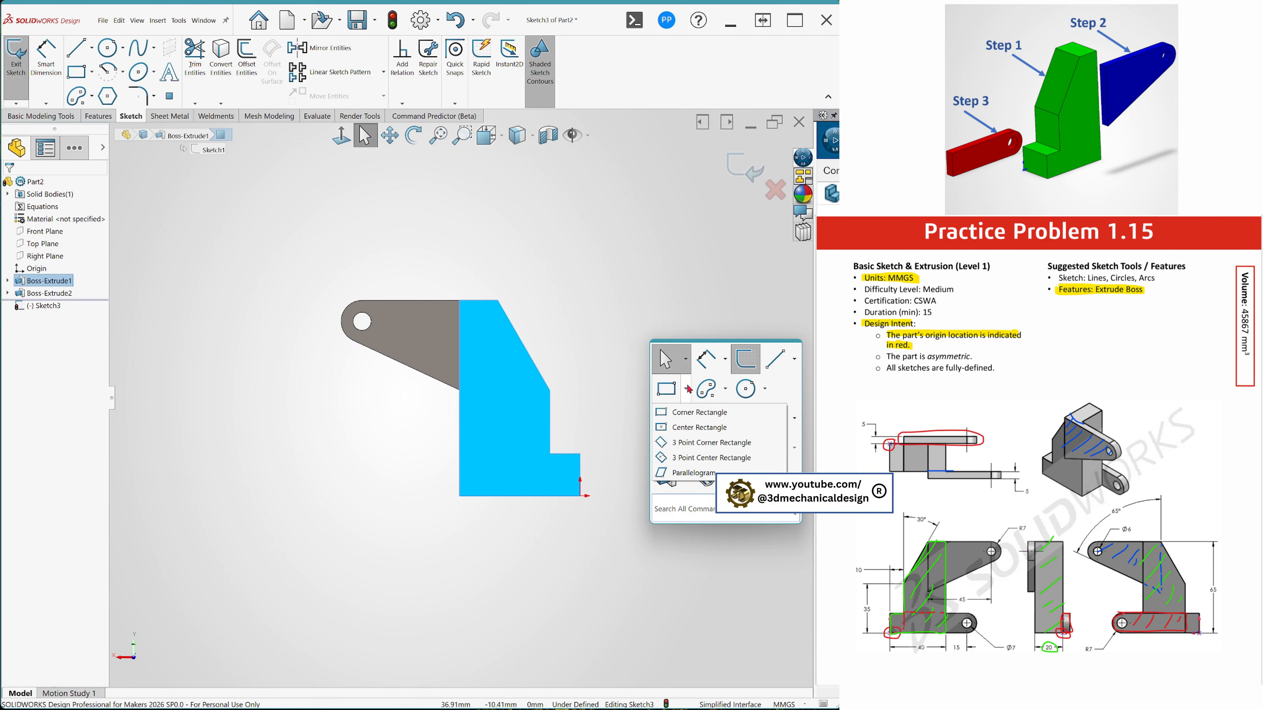
click(664, 412)
click(550, 454)
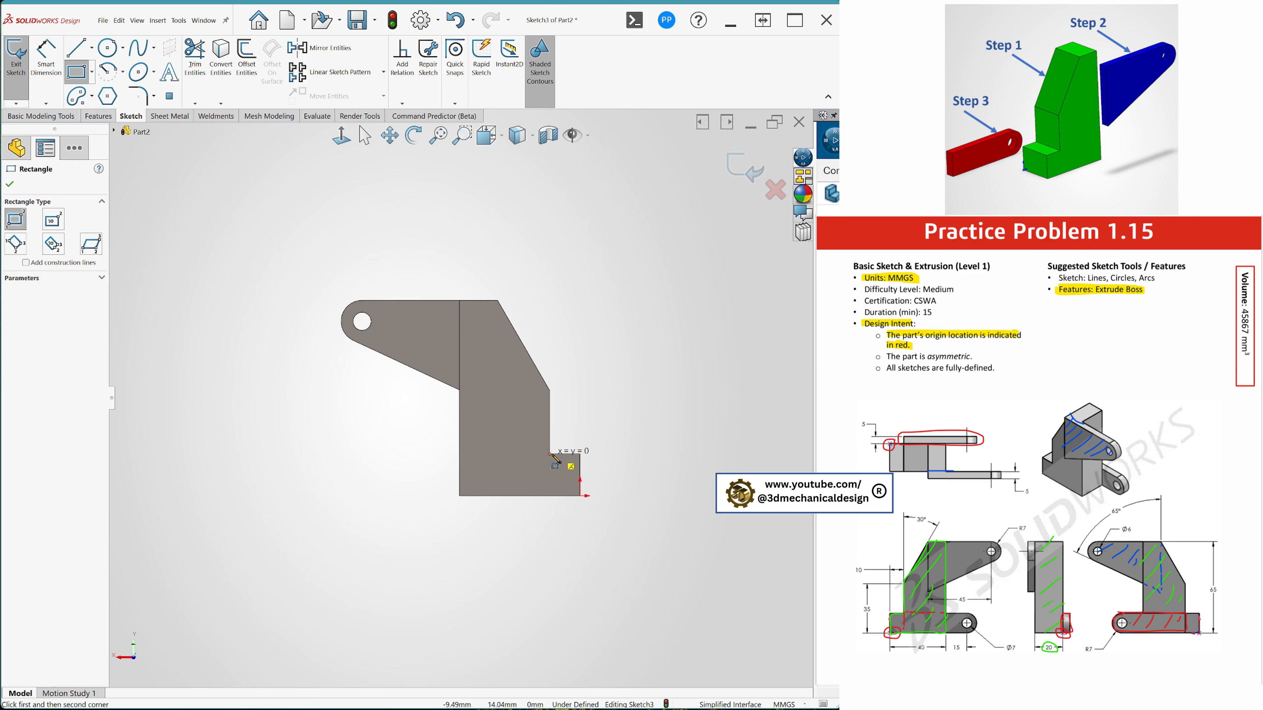
click(350, 493)
key(Escape)
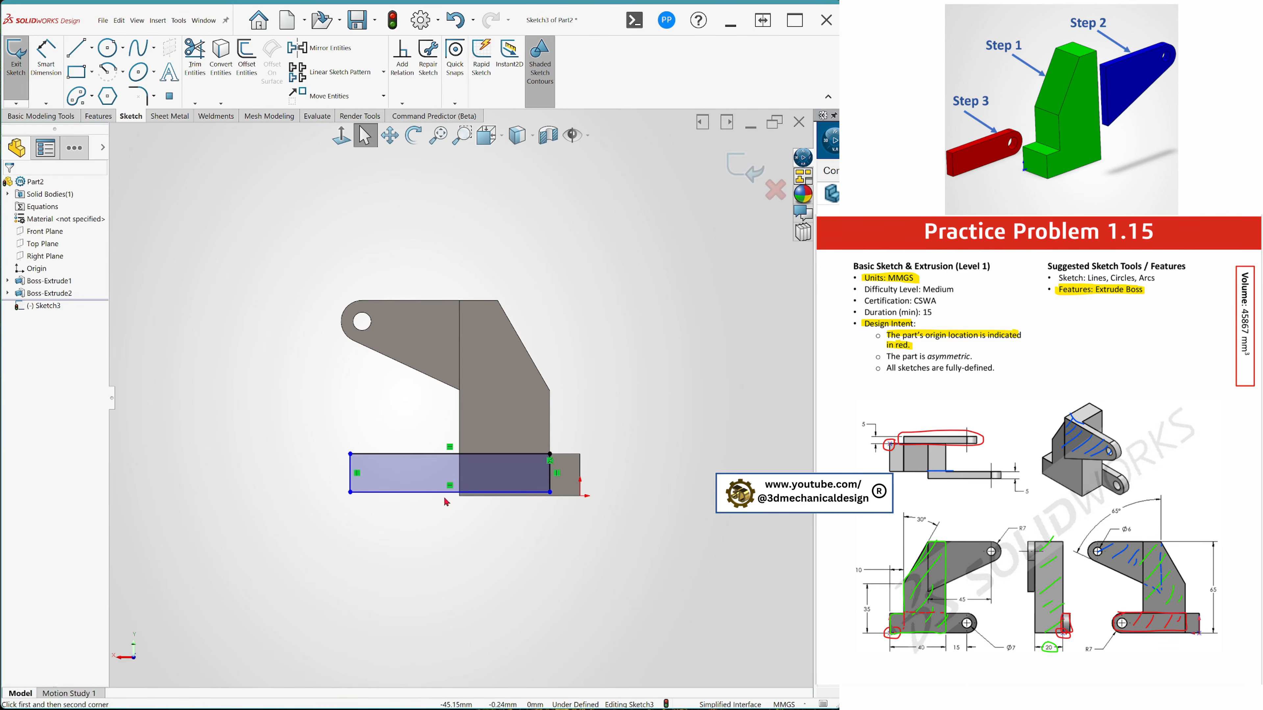
Step: Snap the rectangle's lower corner onto the body's bottom edge and convert its outer vertical line to construction geometry
scroll(576, 507, down, 3)
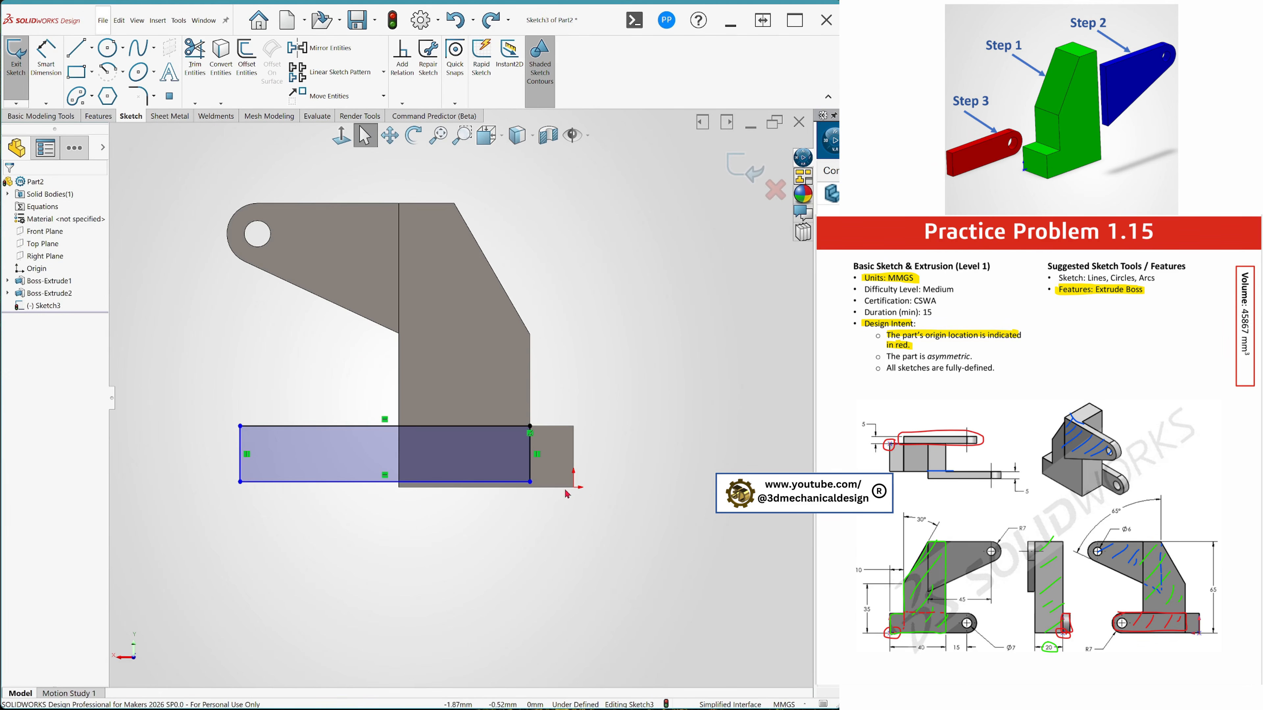
drag(530, 482, 530, 488)
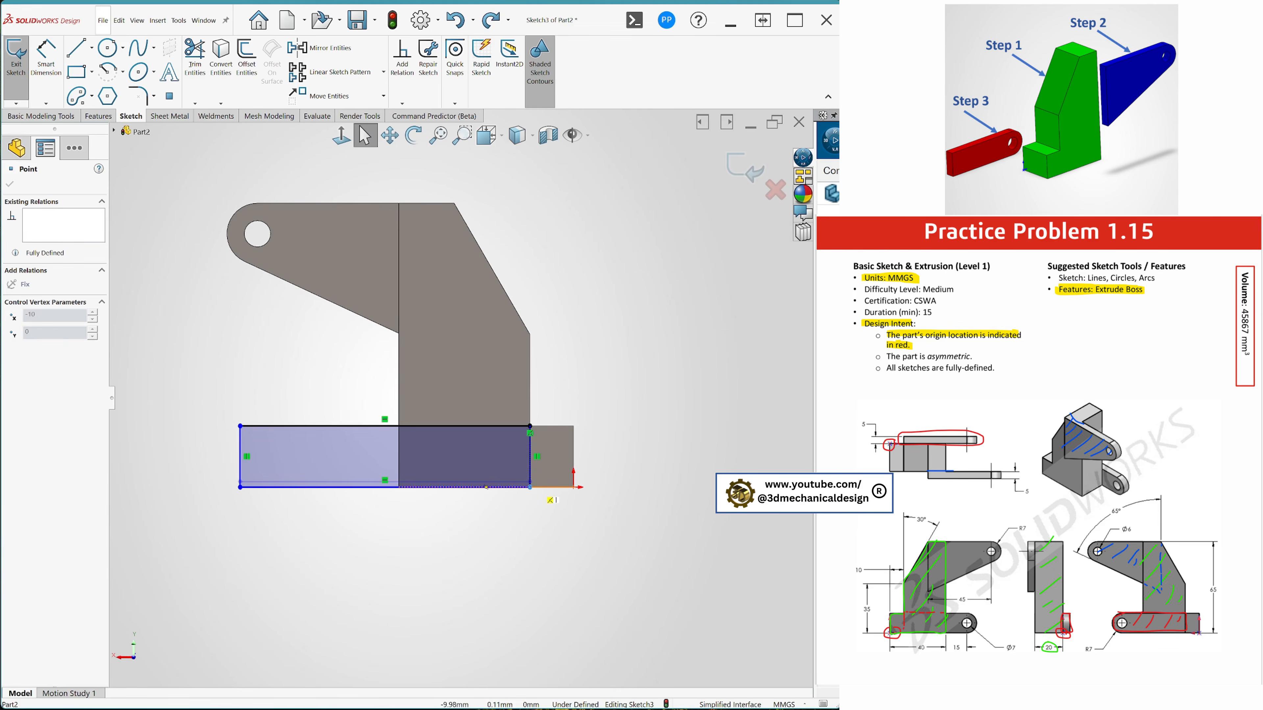
click(530, 532)
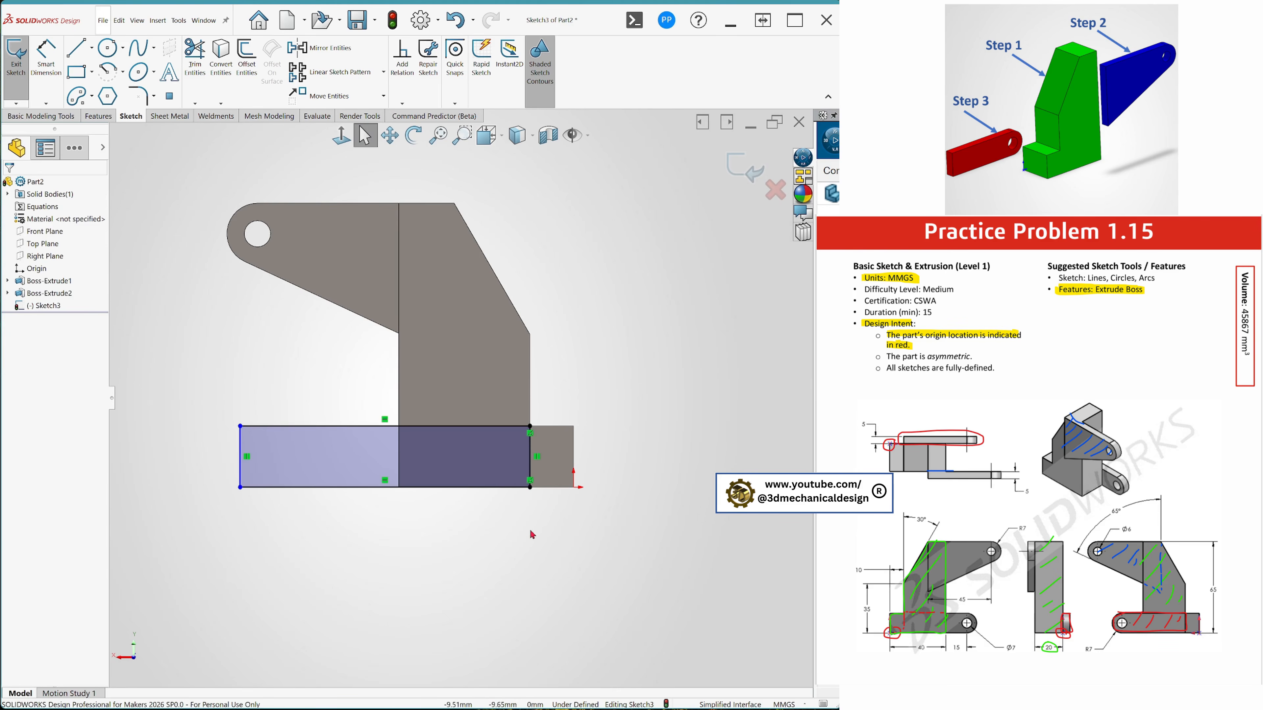
click(241, 440)
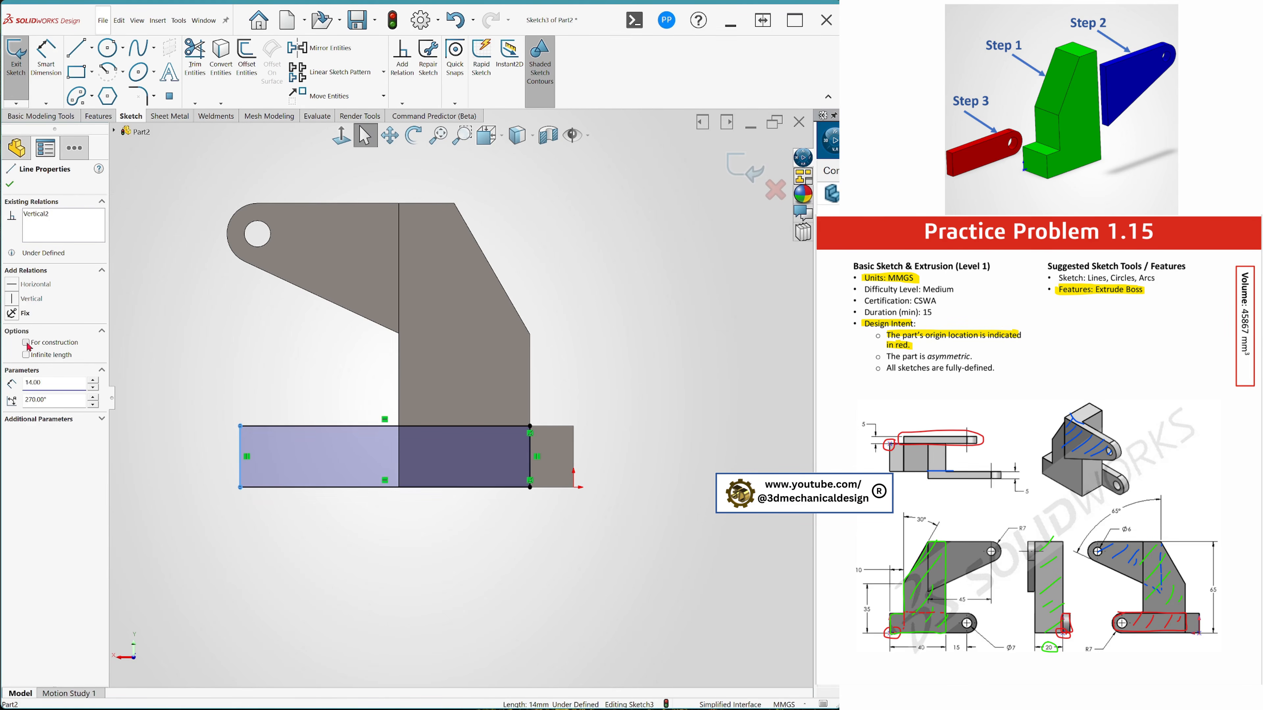
click(219, 378)
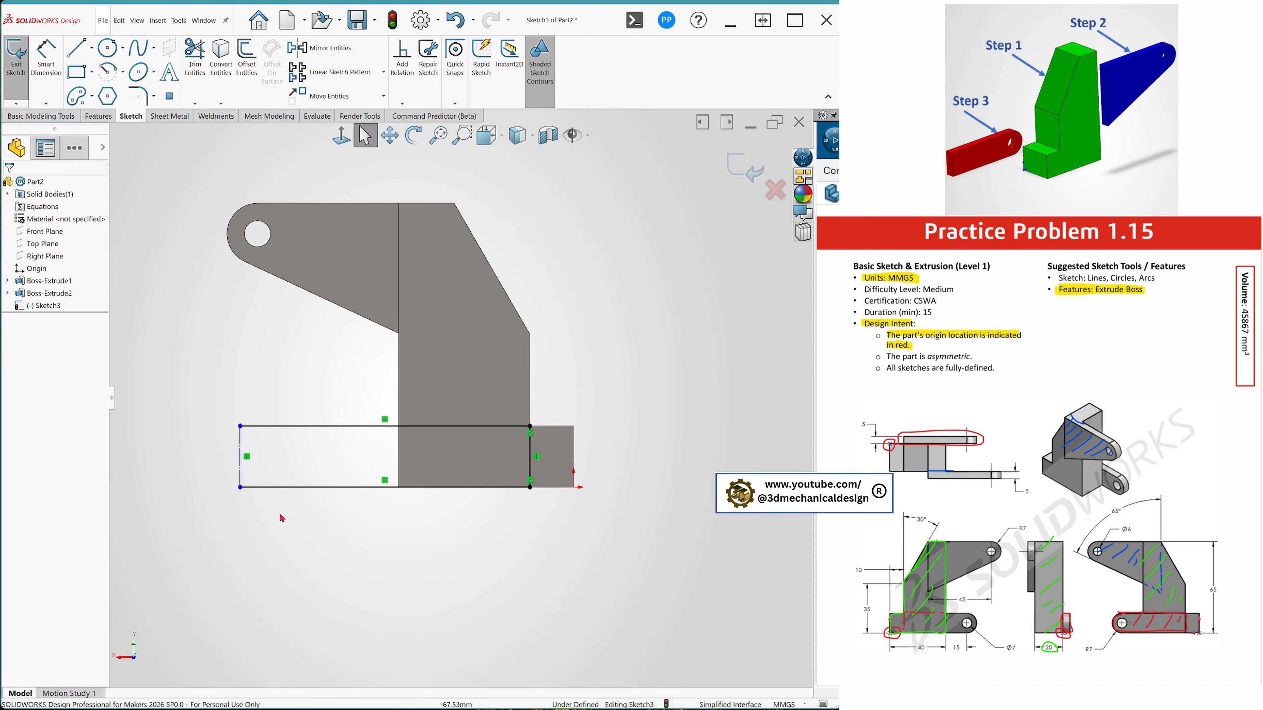
Step: Dimension the horizontal distance between the body's vertical edge and the construction line to 15 mm
key(s)
click(355, 543)
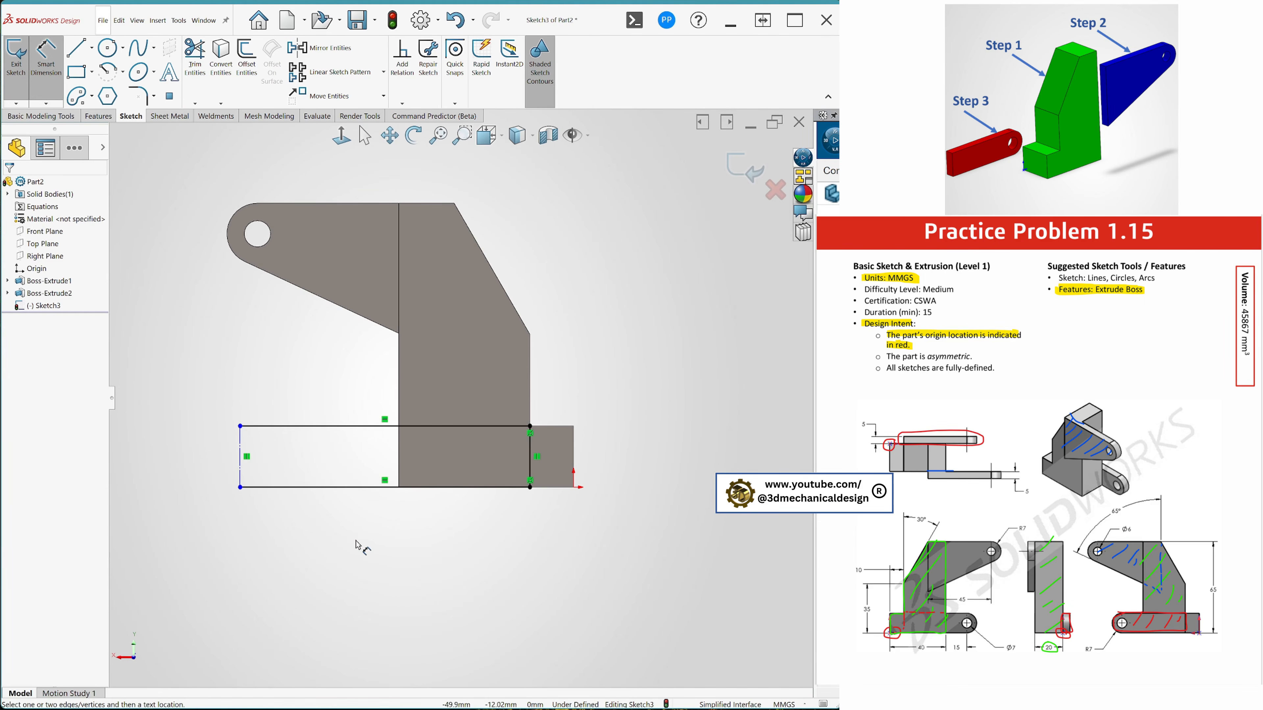
click(399, 416)
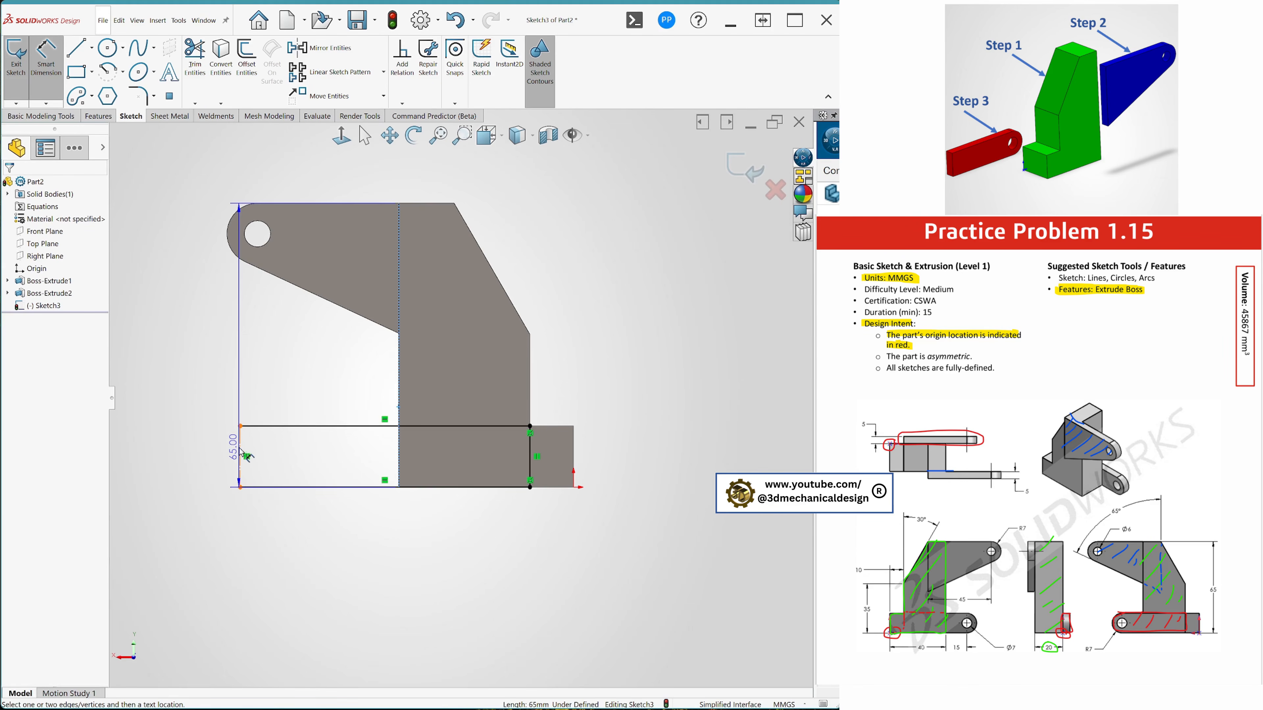
click(240, 453)
click(332, 540)
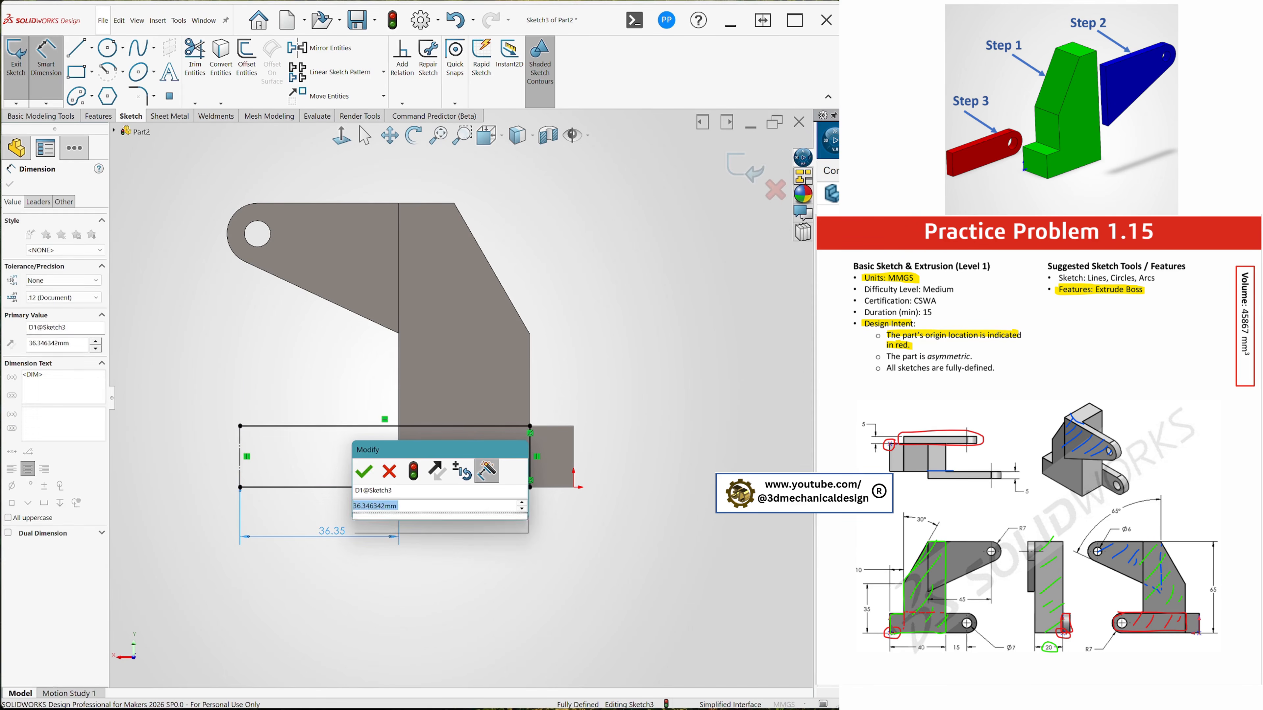
text(12)
key(BackSpace)
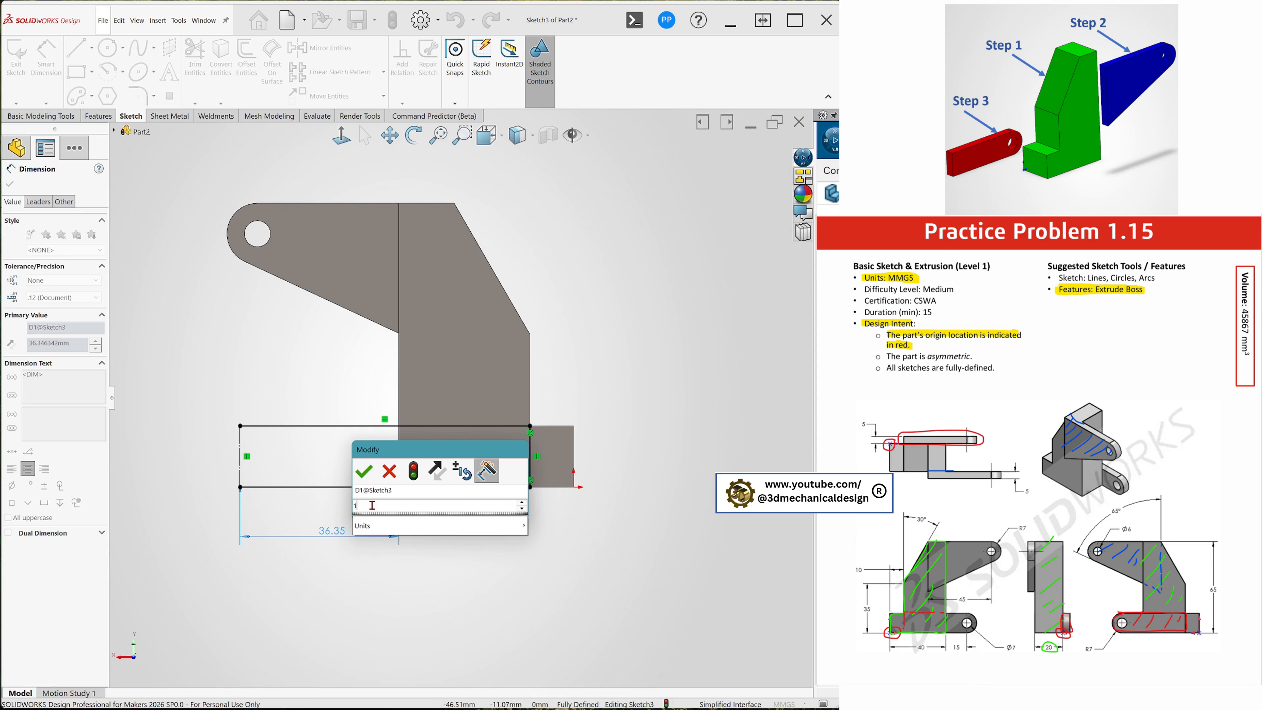
text(5)
click(363, 470)
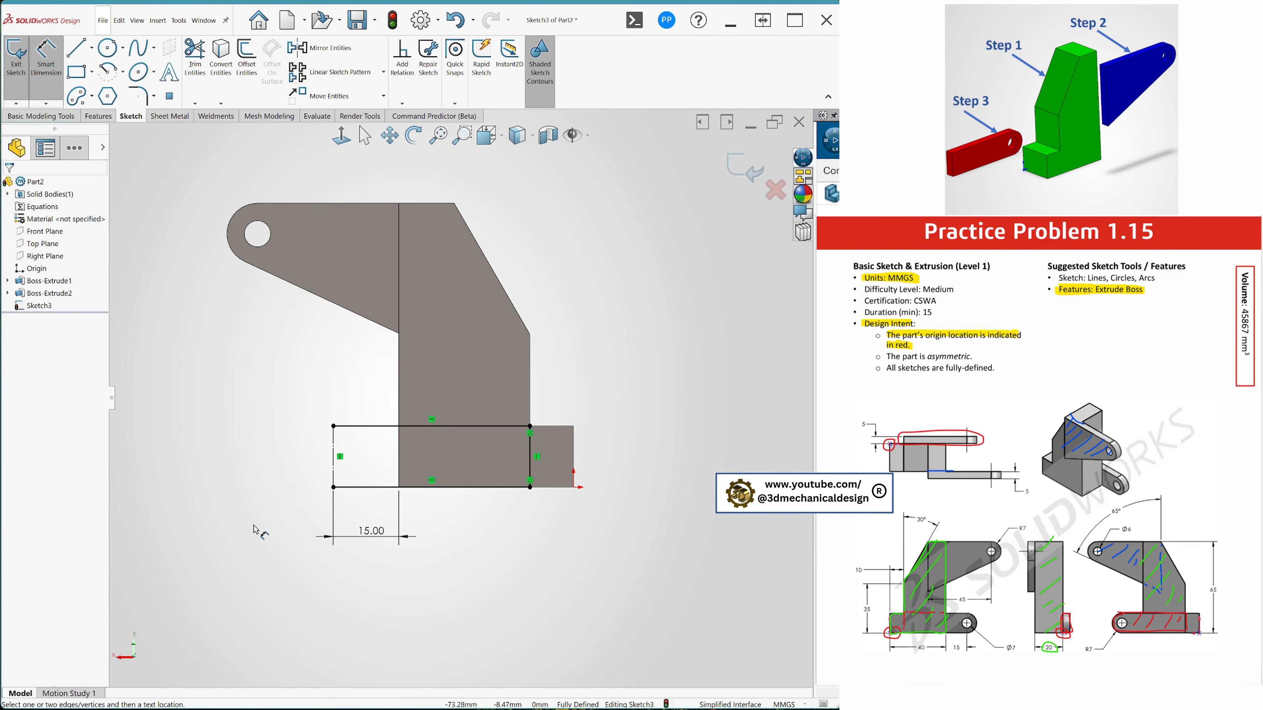
Step: Draw a circle about 7 mm in diameter centered on the construction line's midpoint
key(s)
click(351, 574)
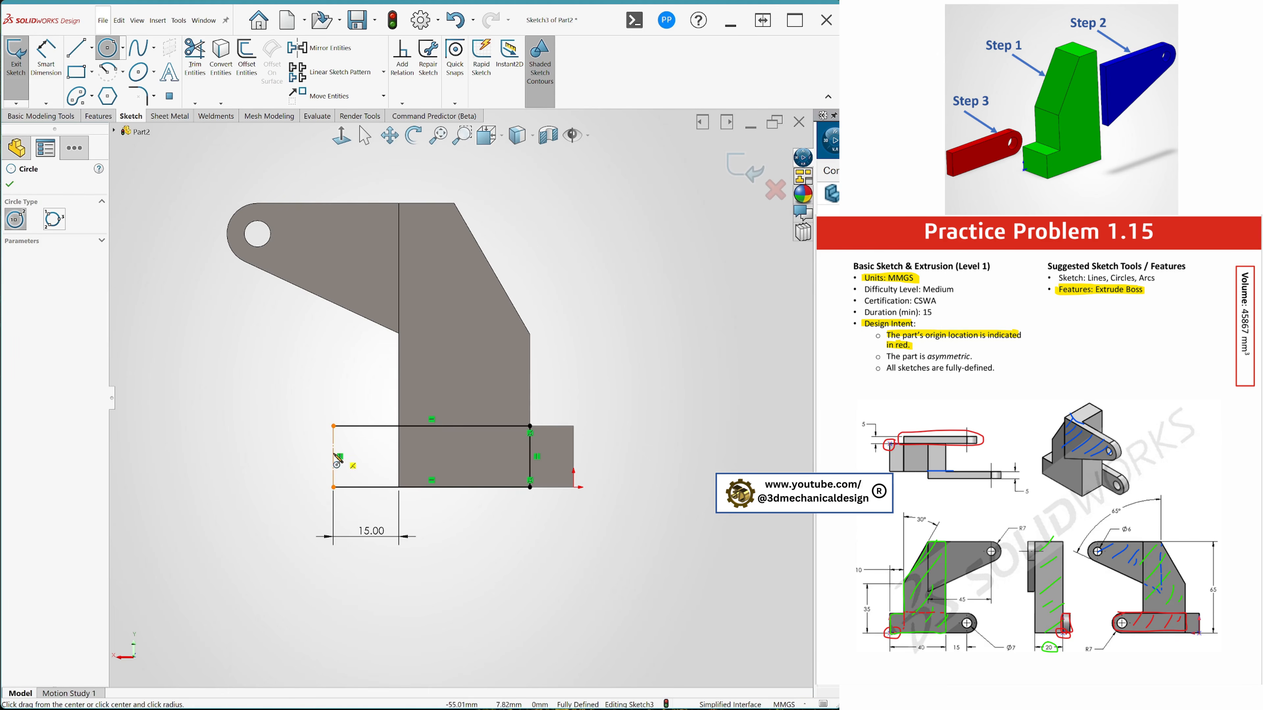
click(333, 456)
click(348, 452)
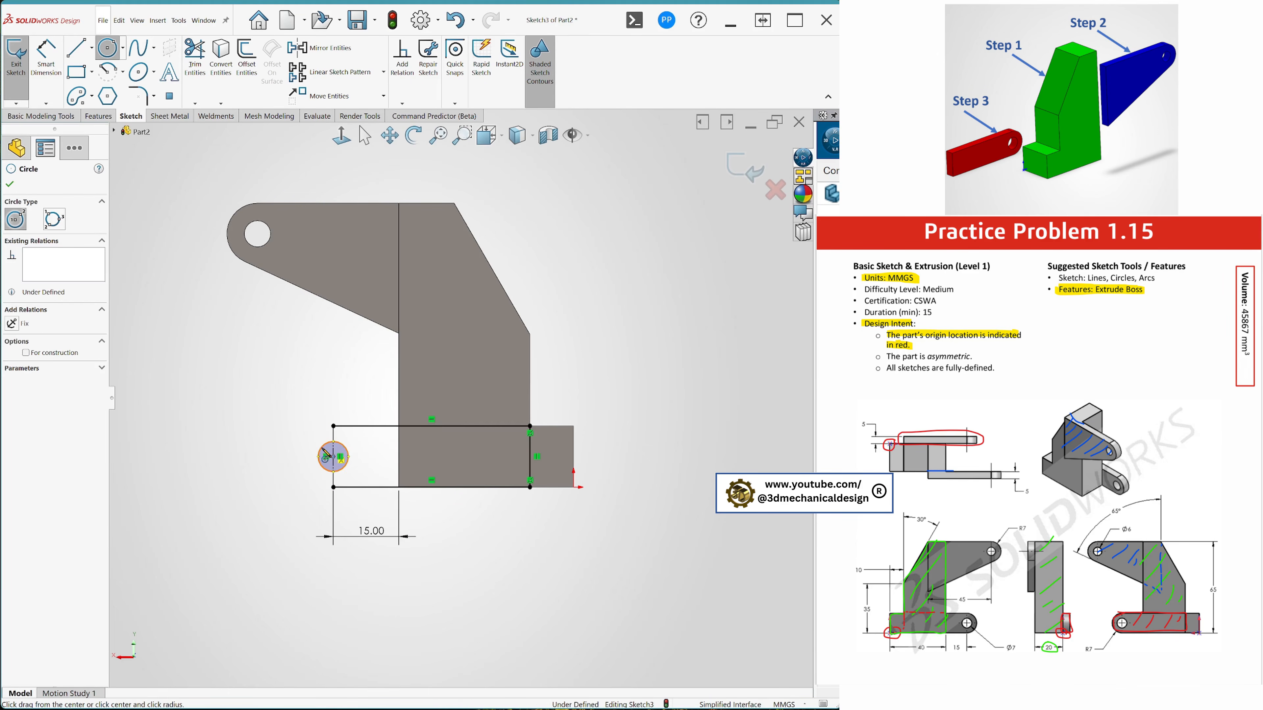
Step: Dimension the circle's diameter to 7 mm
key(s)
click(385, 467)
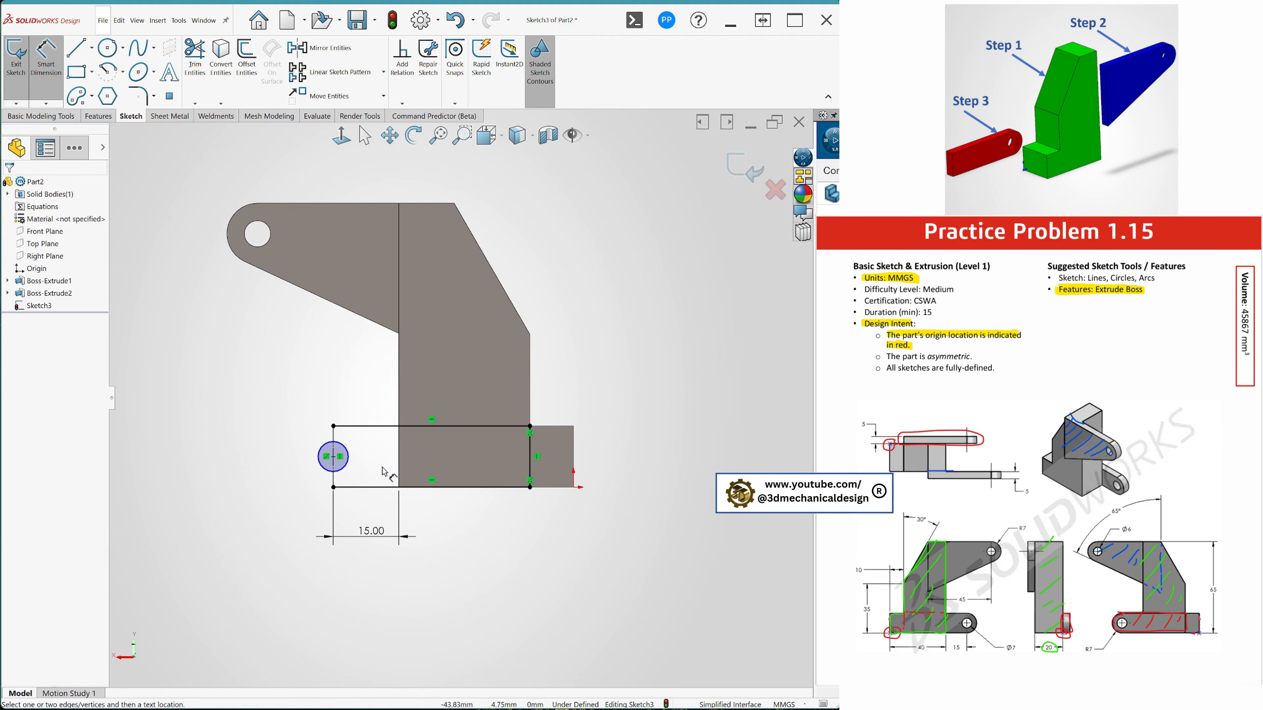
click(340, 471)
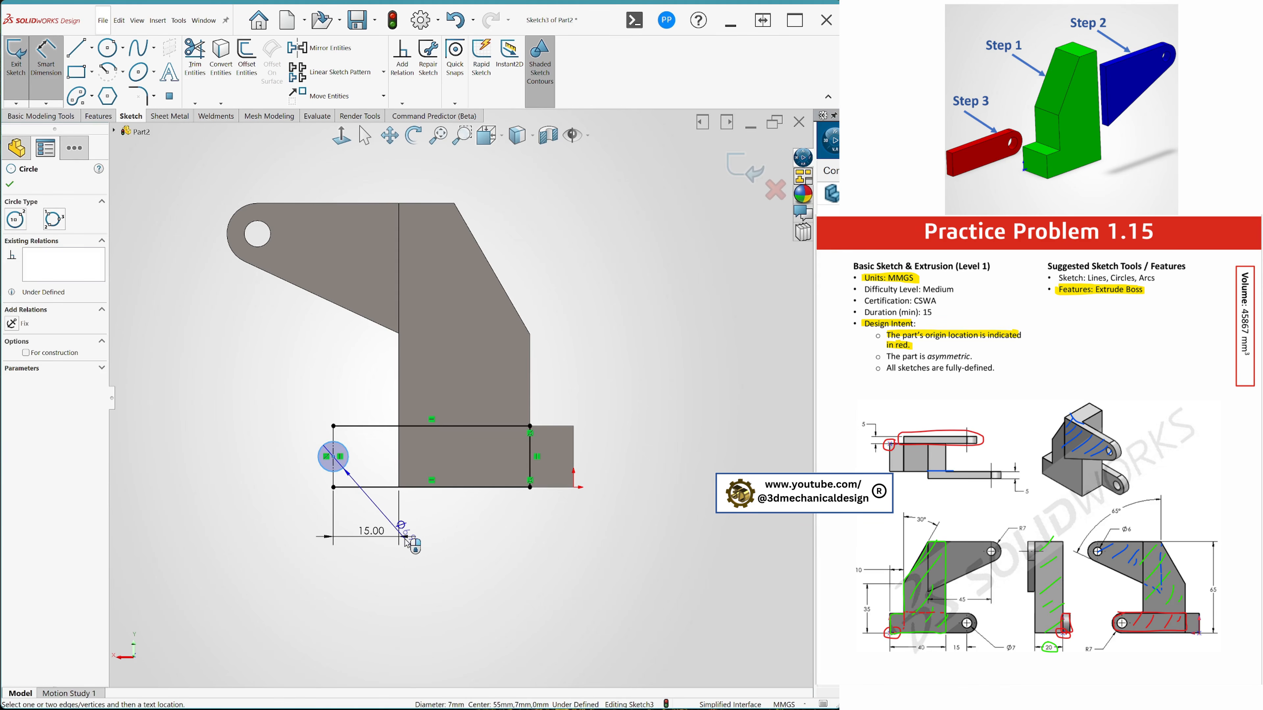
click(444, 548)
text(7)
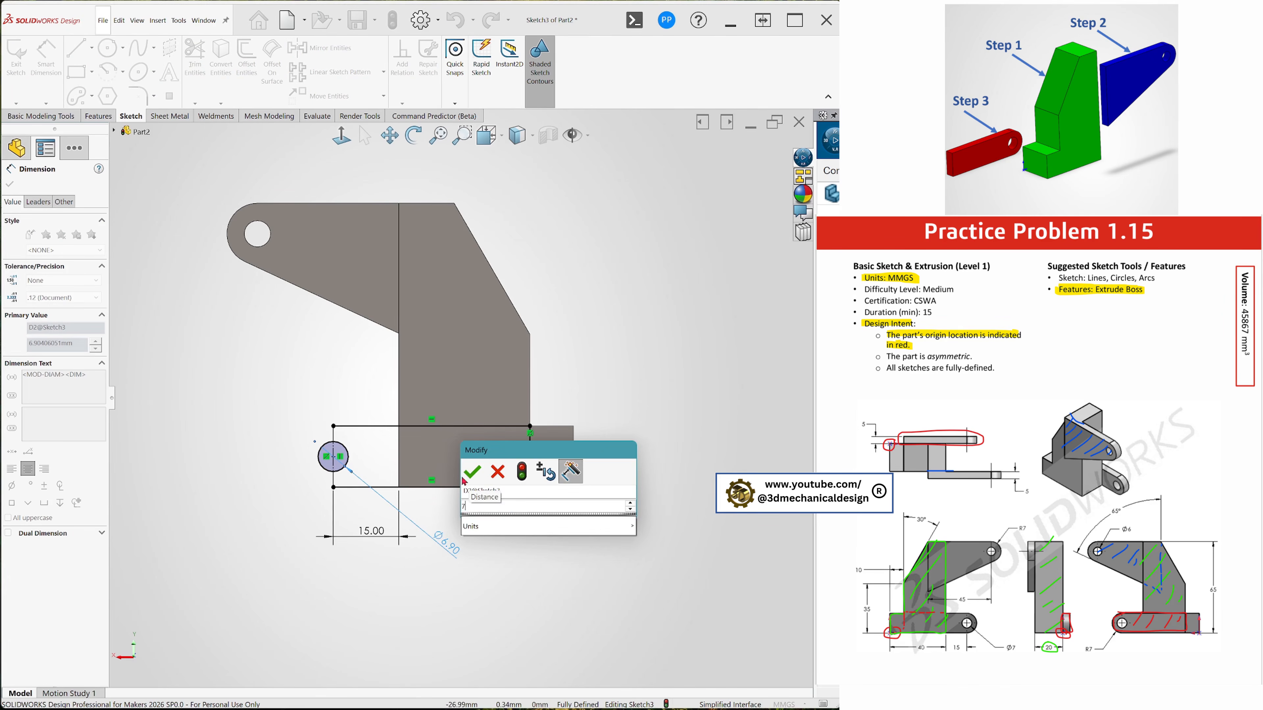
key(Return)
key(Escape)
Step: Close the lower arm's outer end with a centerpoint arc around the circle's center, joining the construction line's two endpoints
key(s)
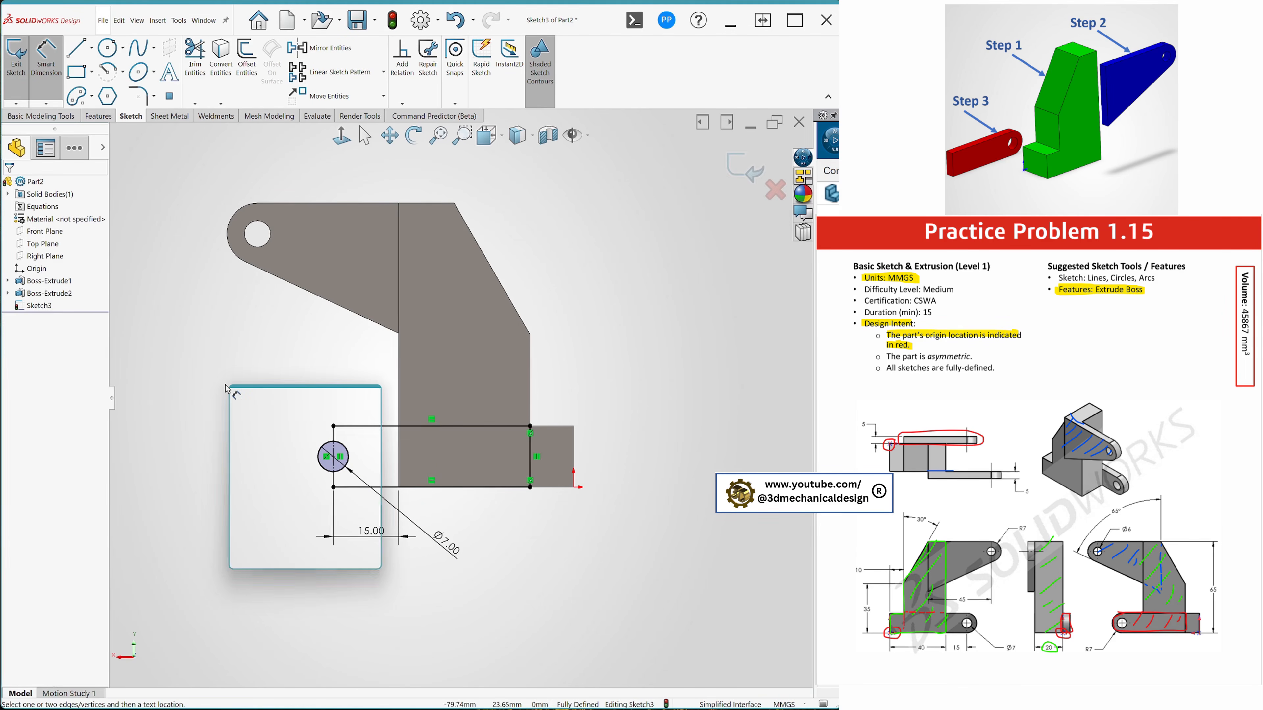
click(264, 464)
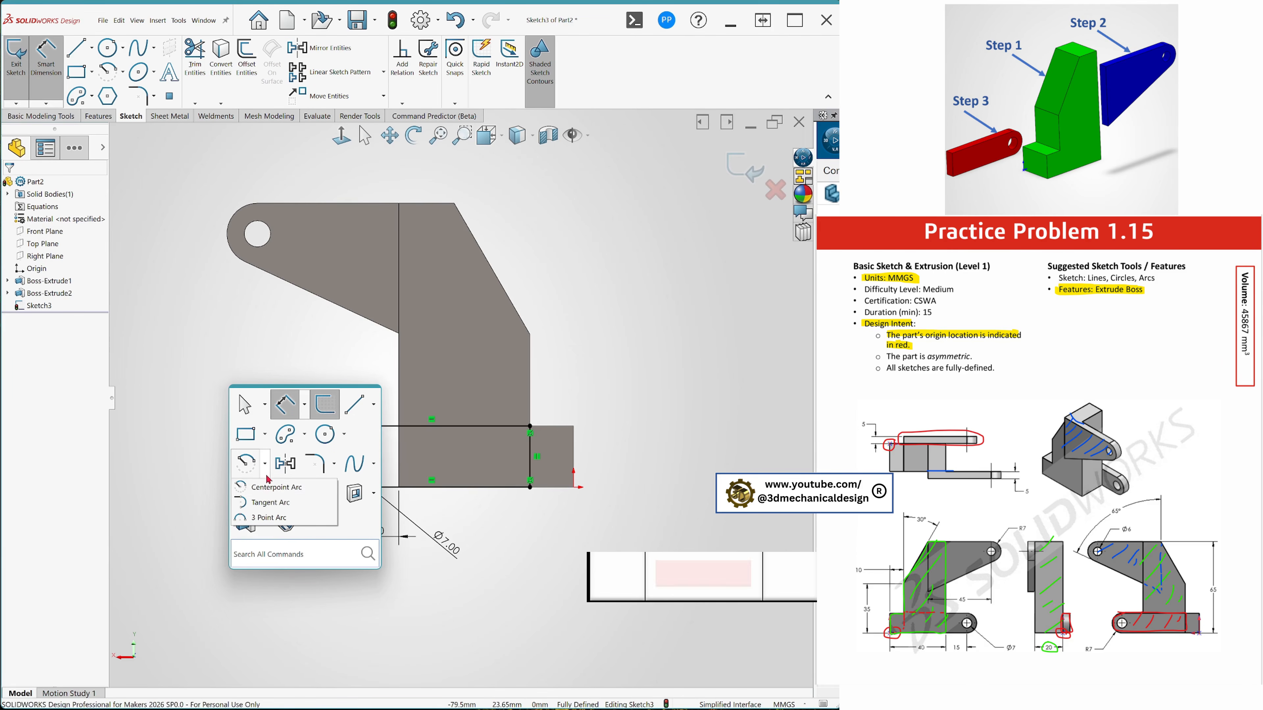
click(277, 489)
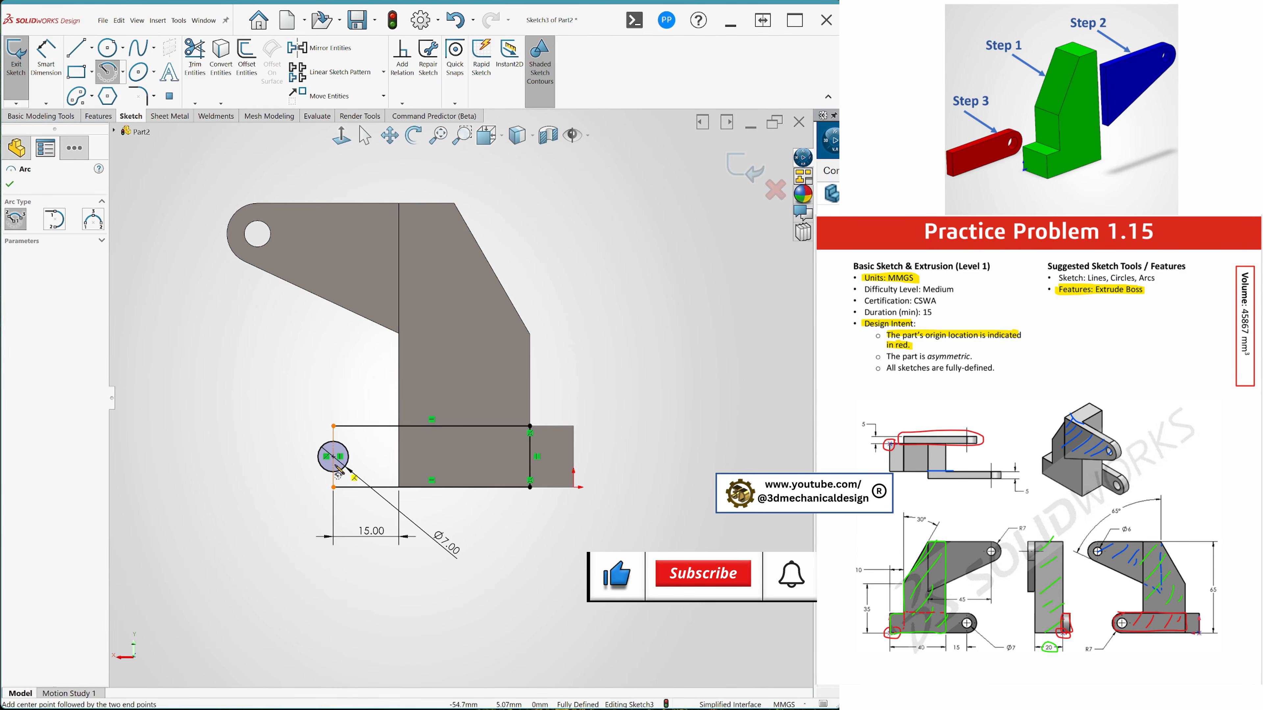
click(333, 456)
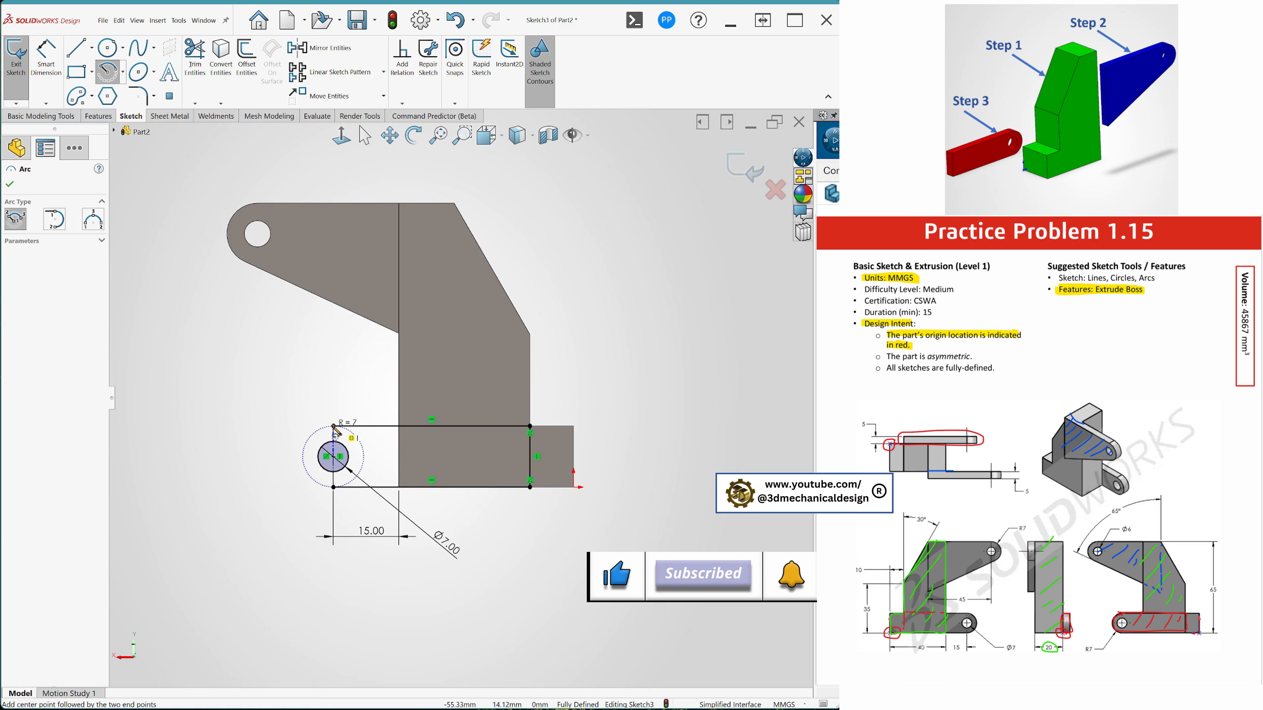
click(334, 426)
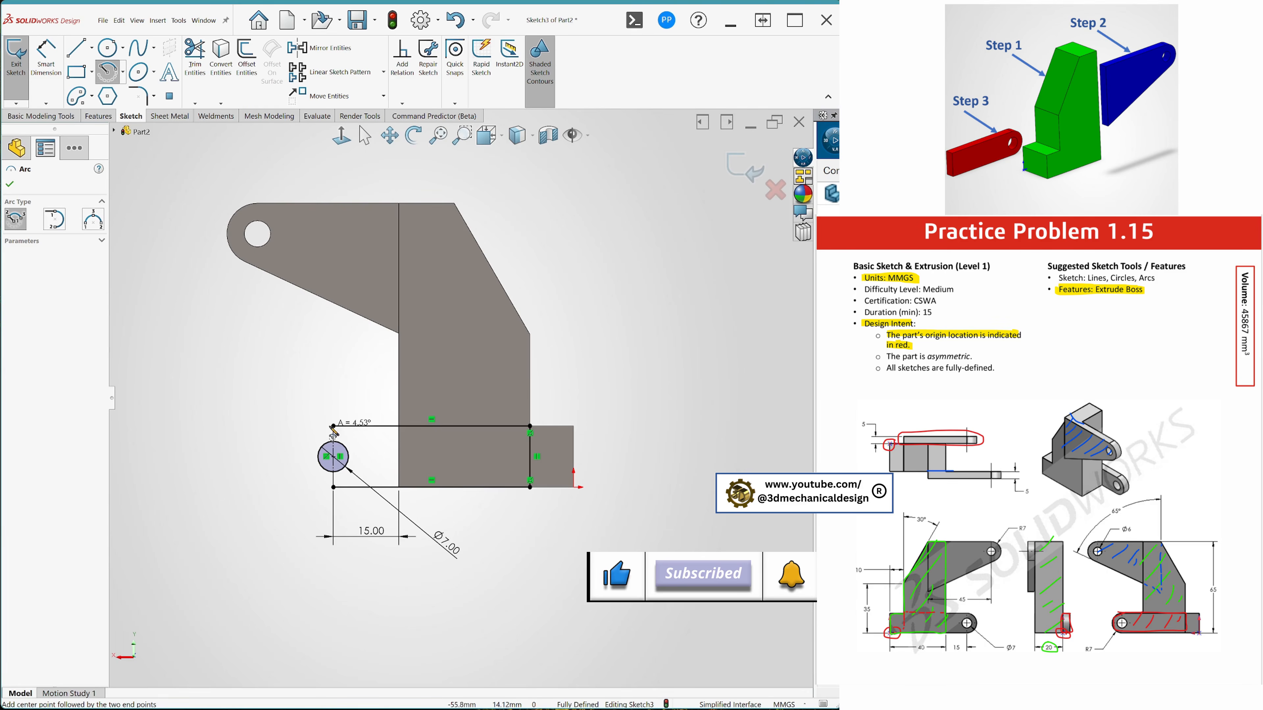
click(333, 488)
key(Escape)
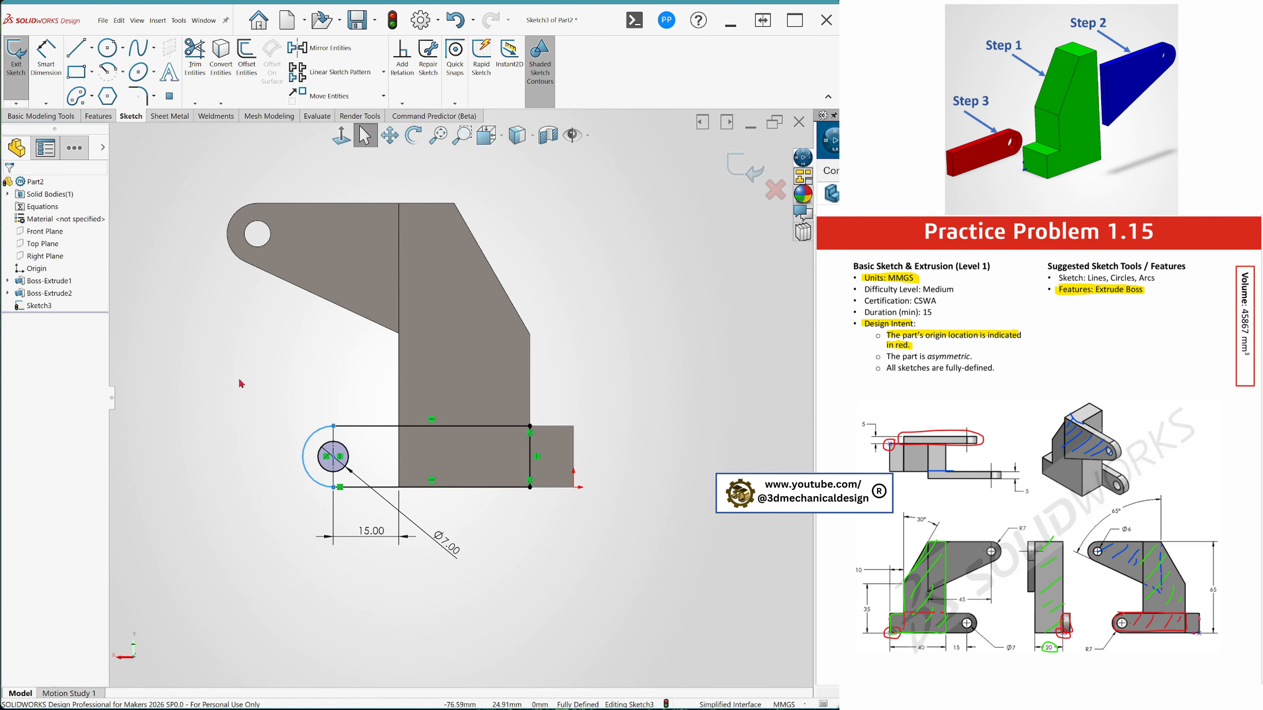
click(244, 358)
Step: Exit the sketch and extrude the lower arm's regions around the hole as a blind boss 5 mm deep, merged with the body
middle_drag(597, 310, 370, 458)
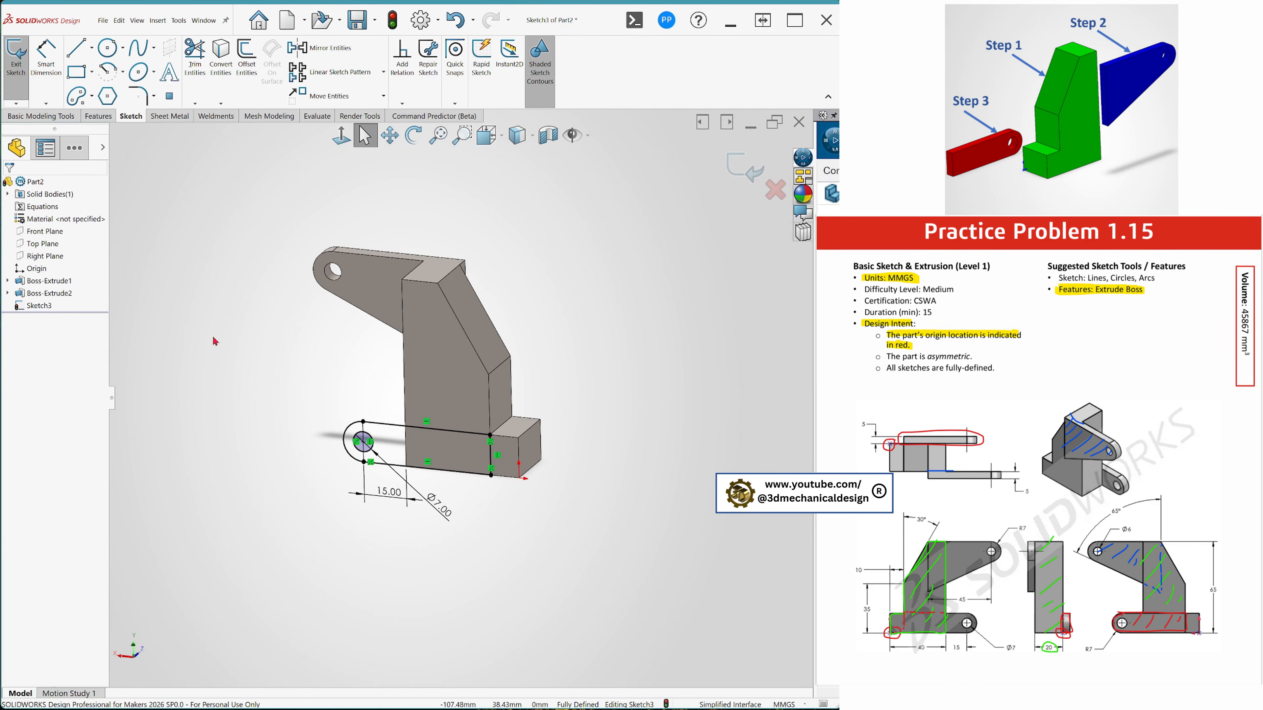
click(743, 166)
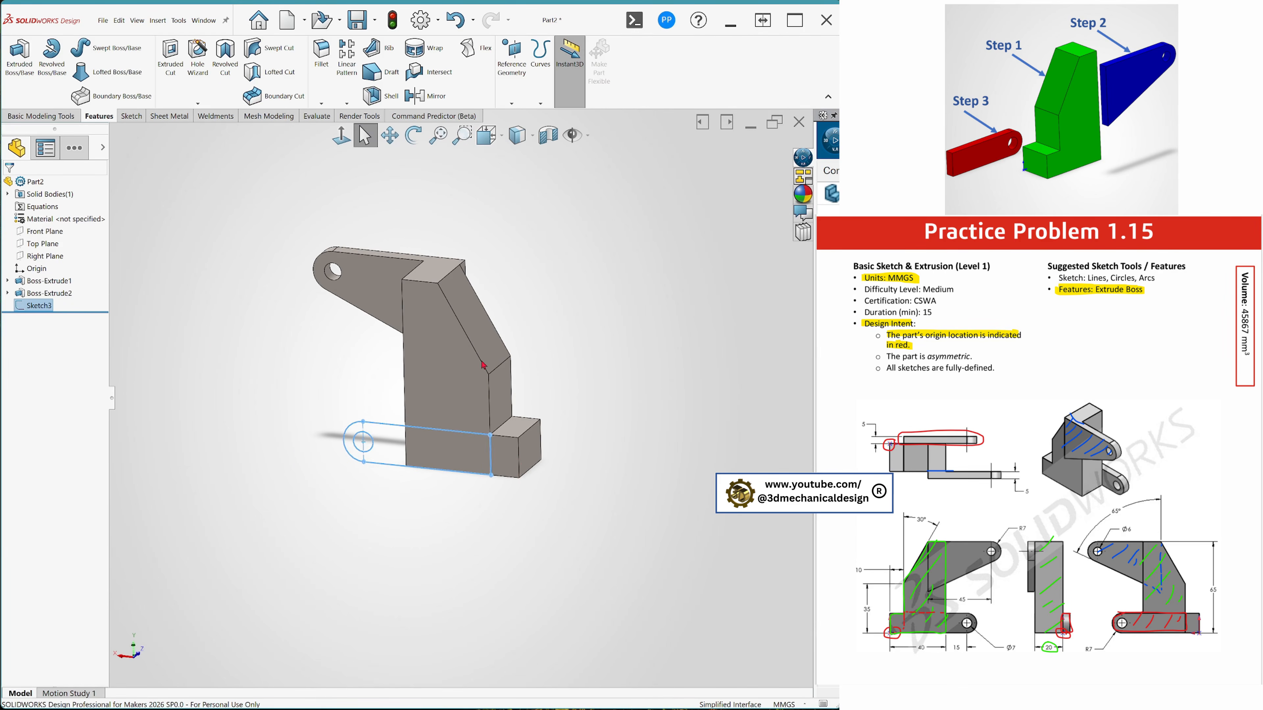
middle_drag(489, 358, 477, 359)
key(s)
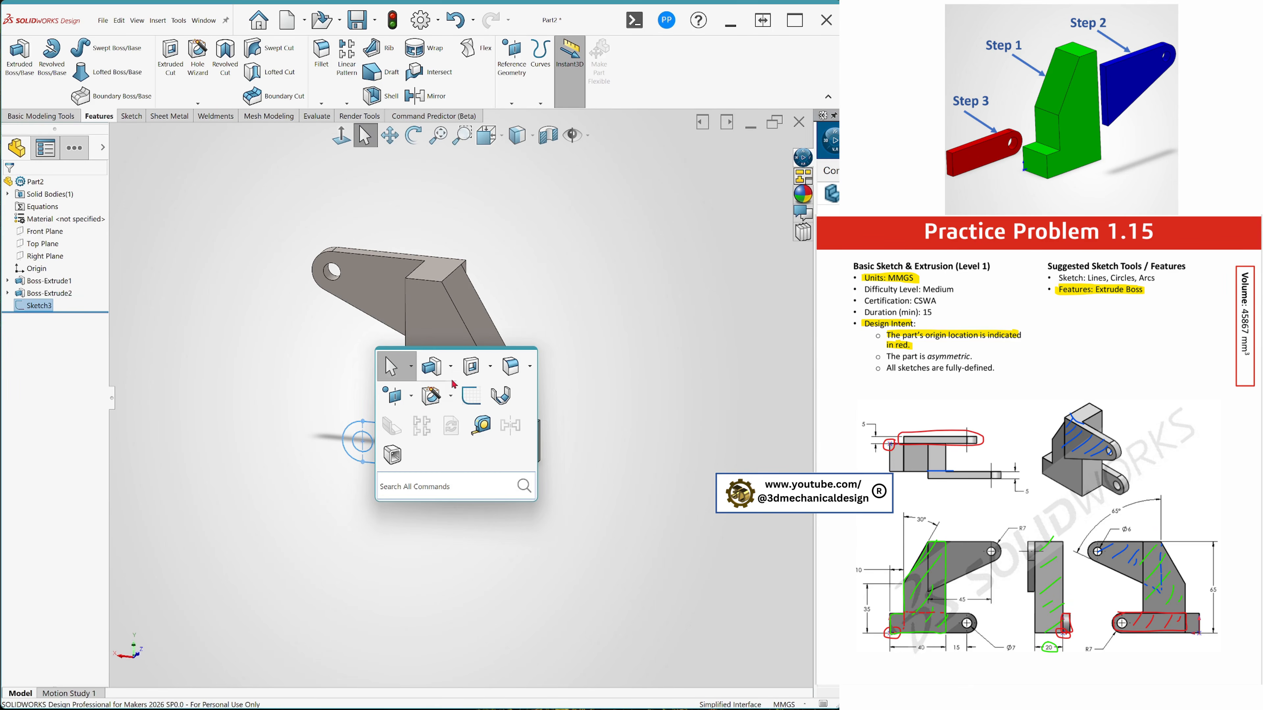
click(450, 367)
click(445, 390)
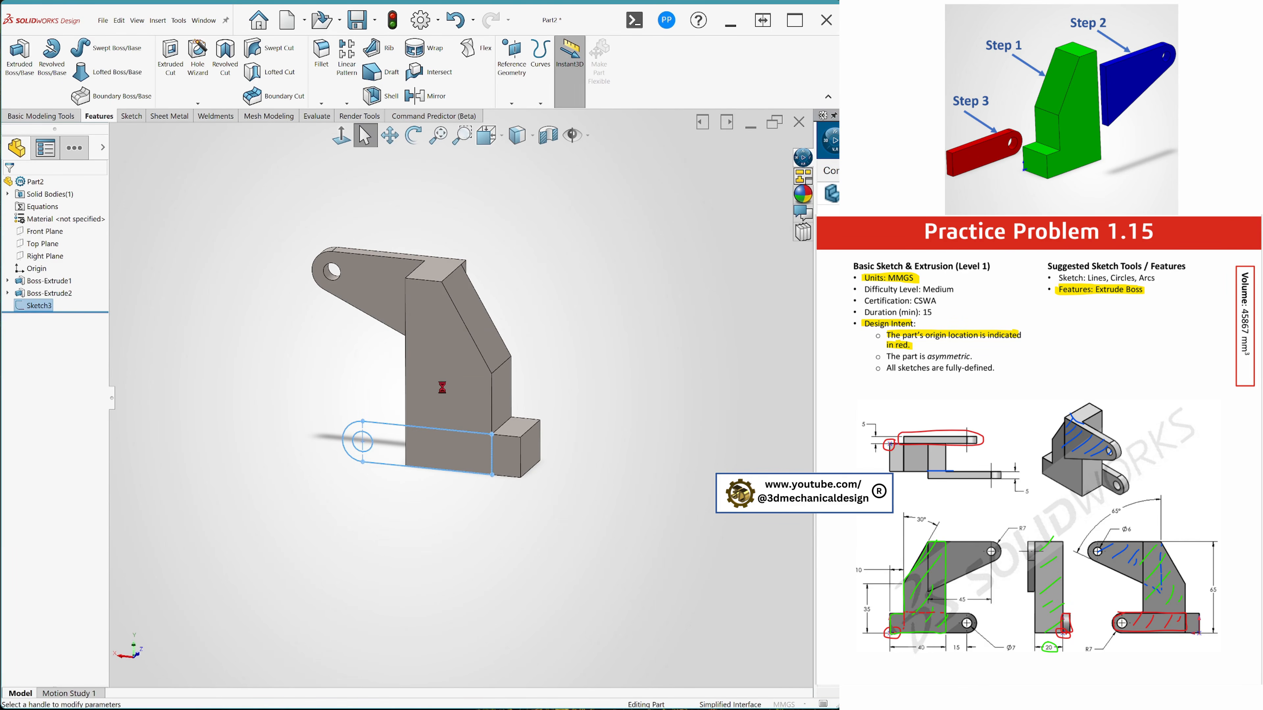
click(80, 392)
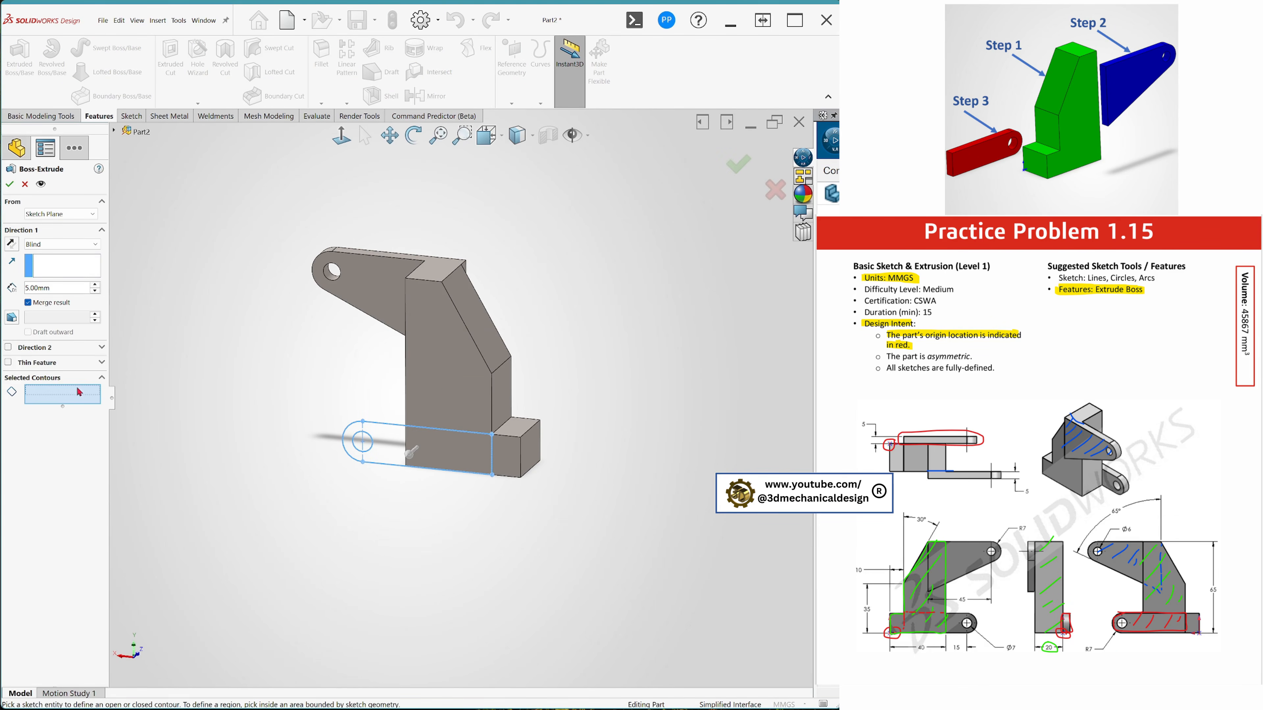
click(374, 433)
click(429, 451)
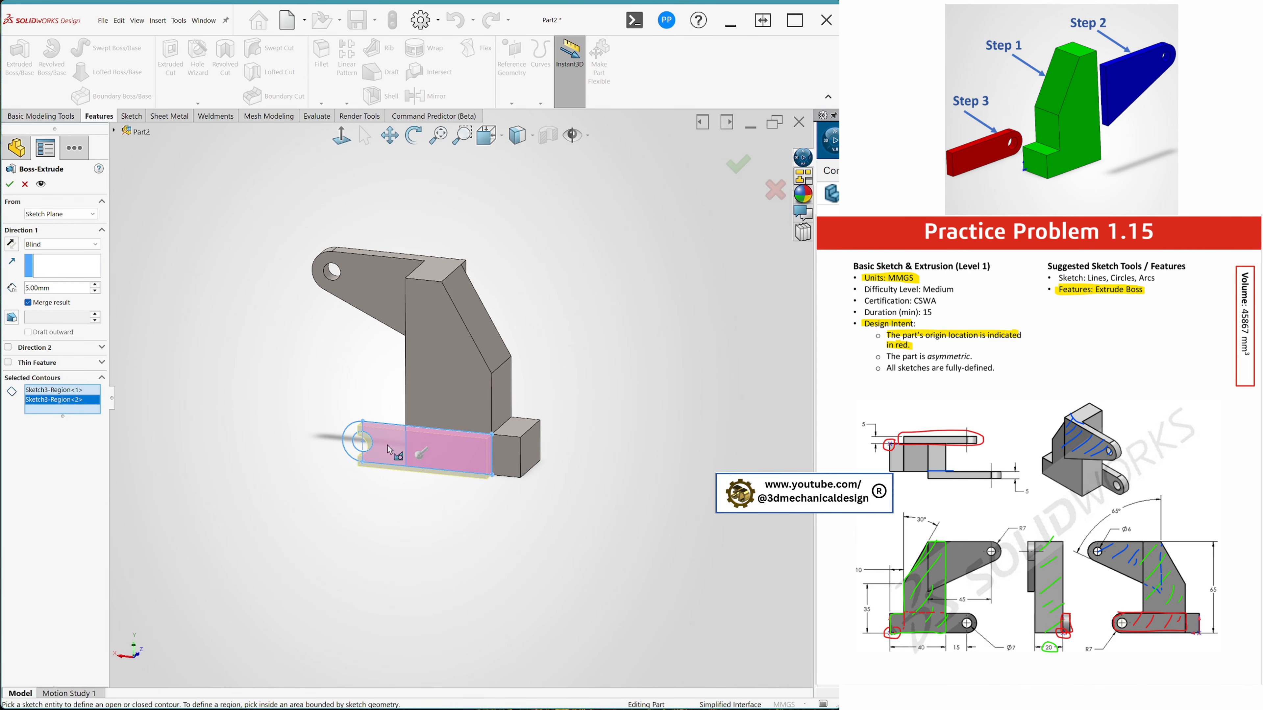
click(354, 439)
middle_drag(421, 495, 395, 507)
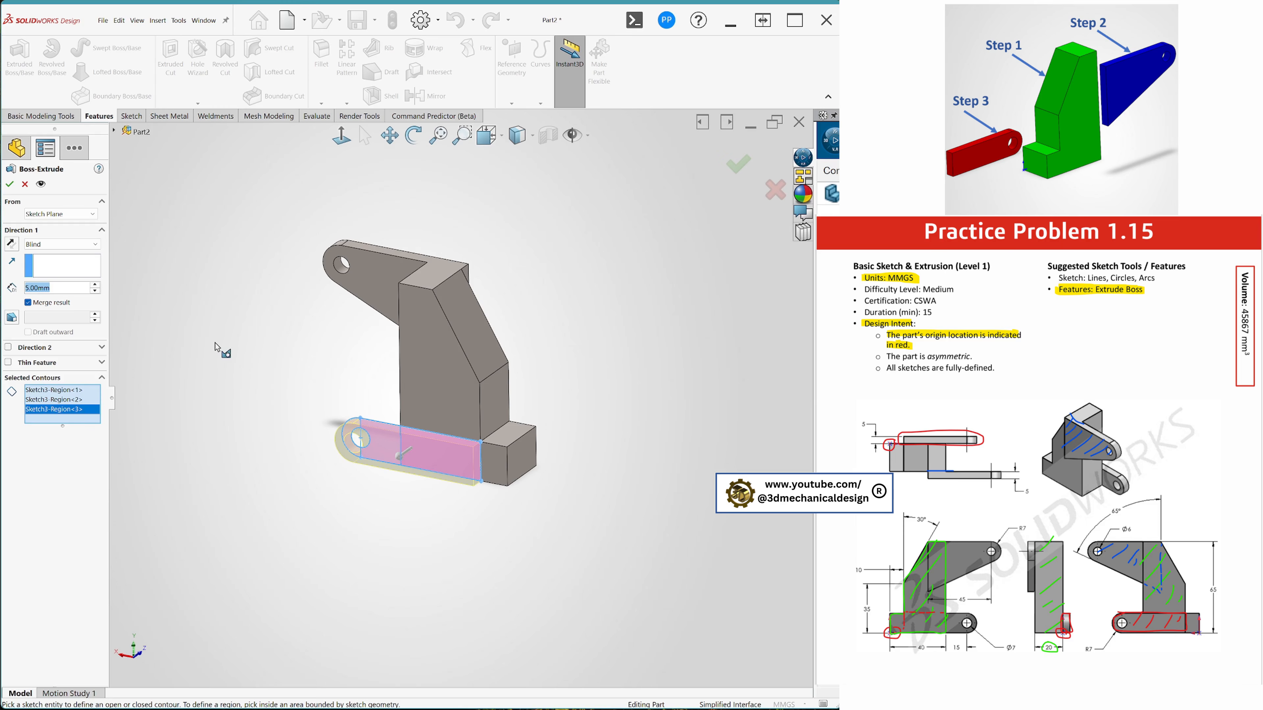
click(9, 185)
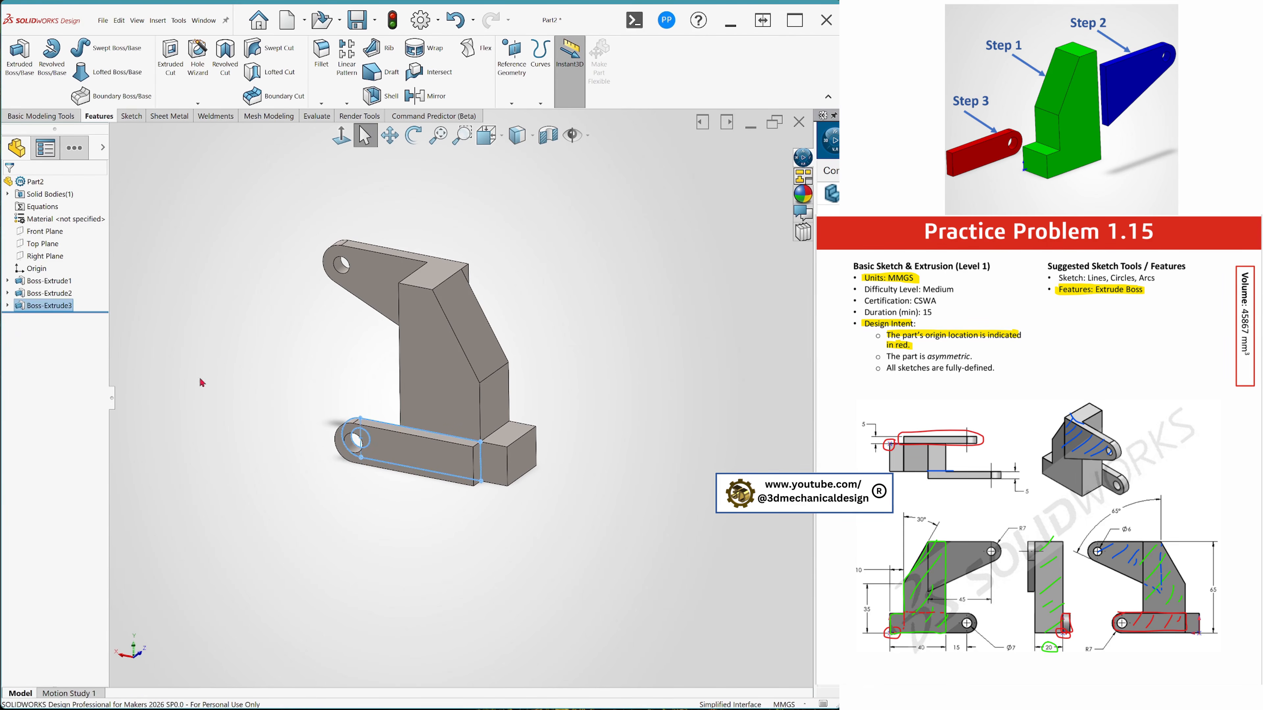
Step: Turn on the origin display and check the origin's location on the finished bracket against the drawing
middle_drag(532, 527, 601, 264)
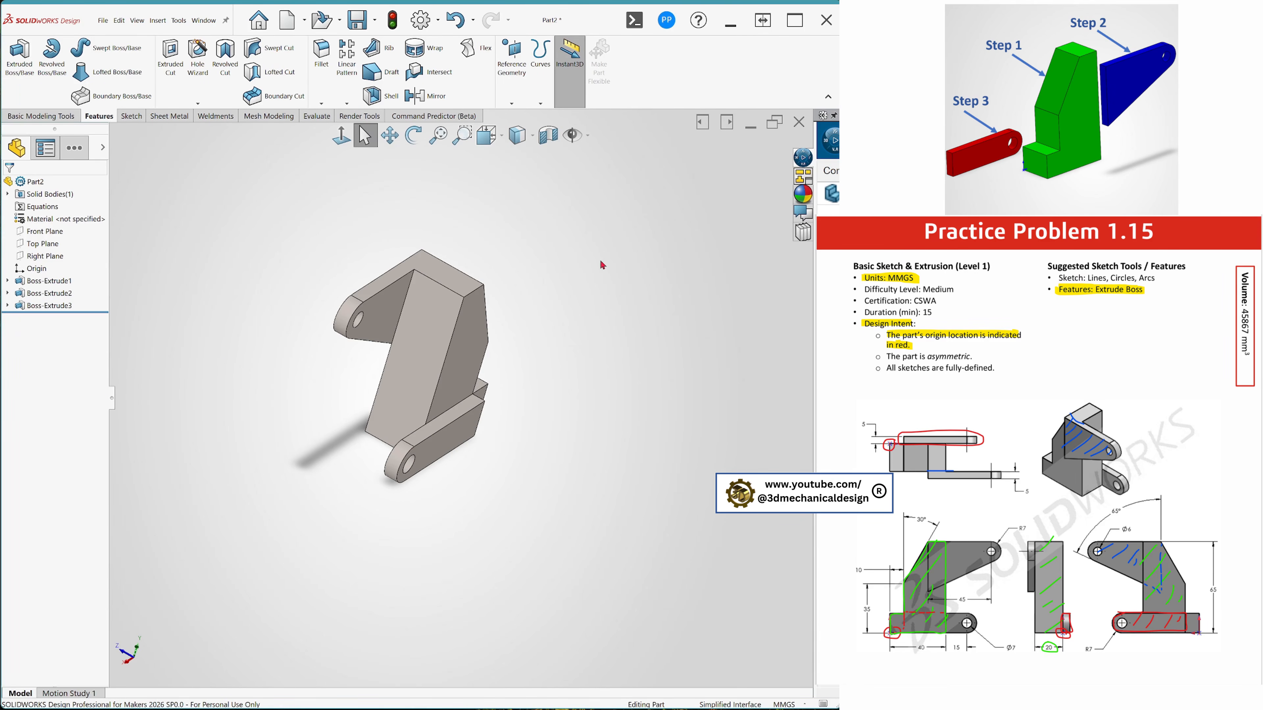
click(587, 135)
middle_drag(501, 468, 598, 492)
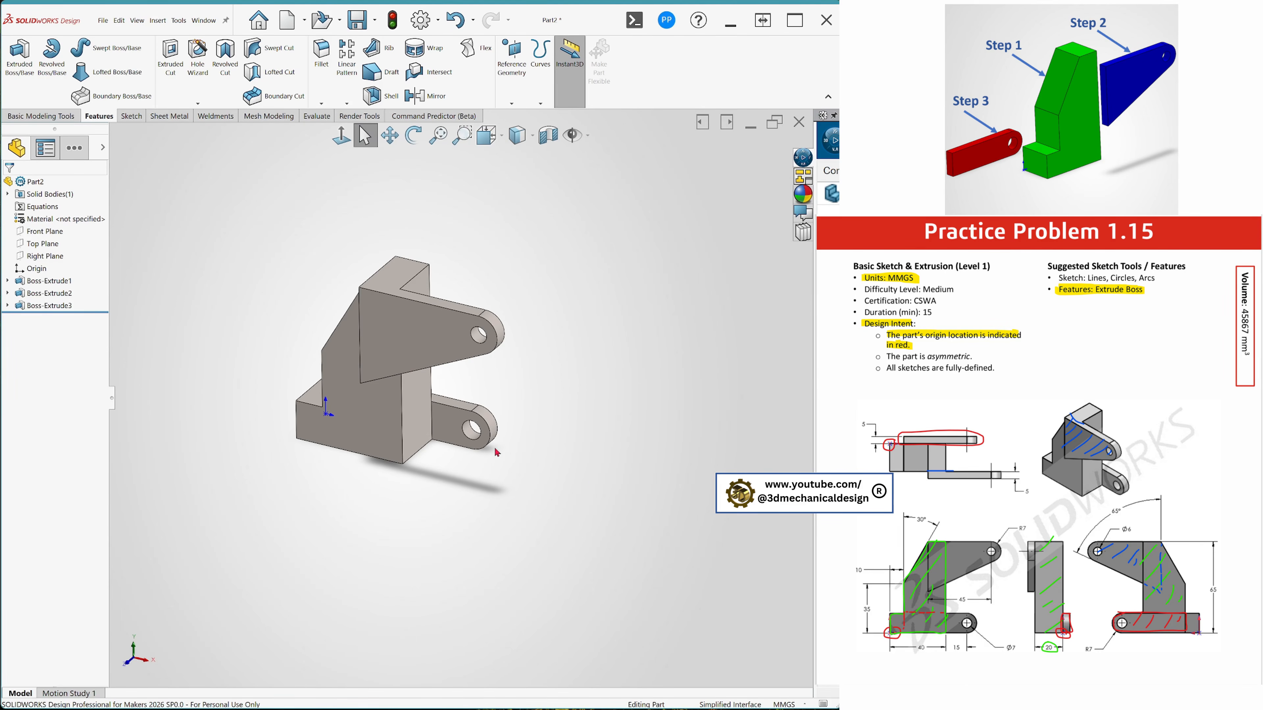
click(48, 267)
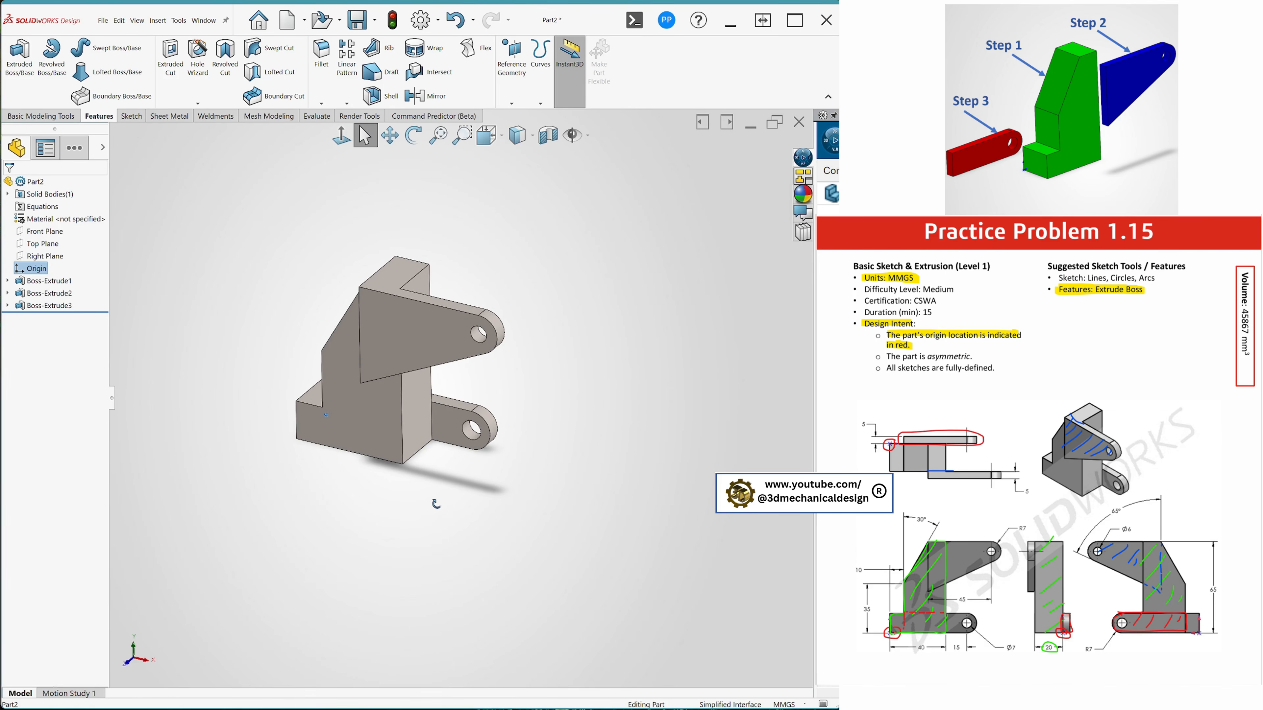
middle_drag(437, 502, 571, 554)
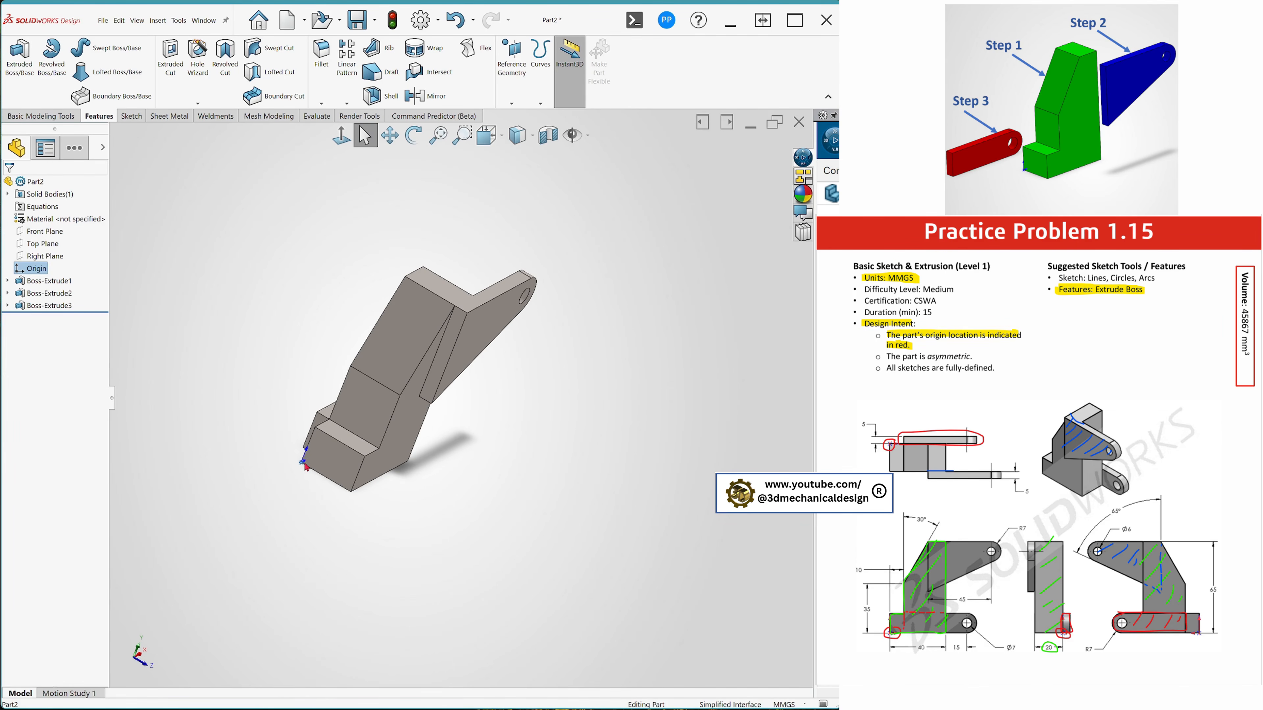
middle_drag(302, 466, 515, 436)
scroll(515, 437, down, 4)
click(527, 352)
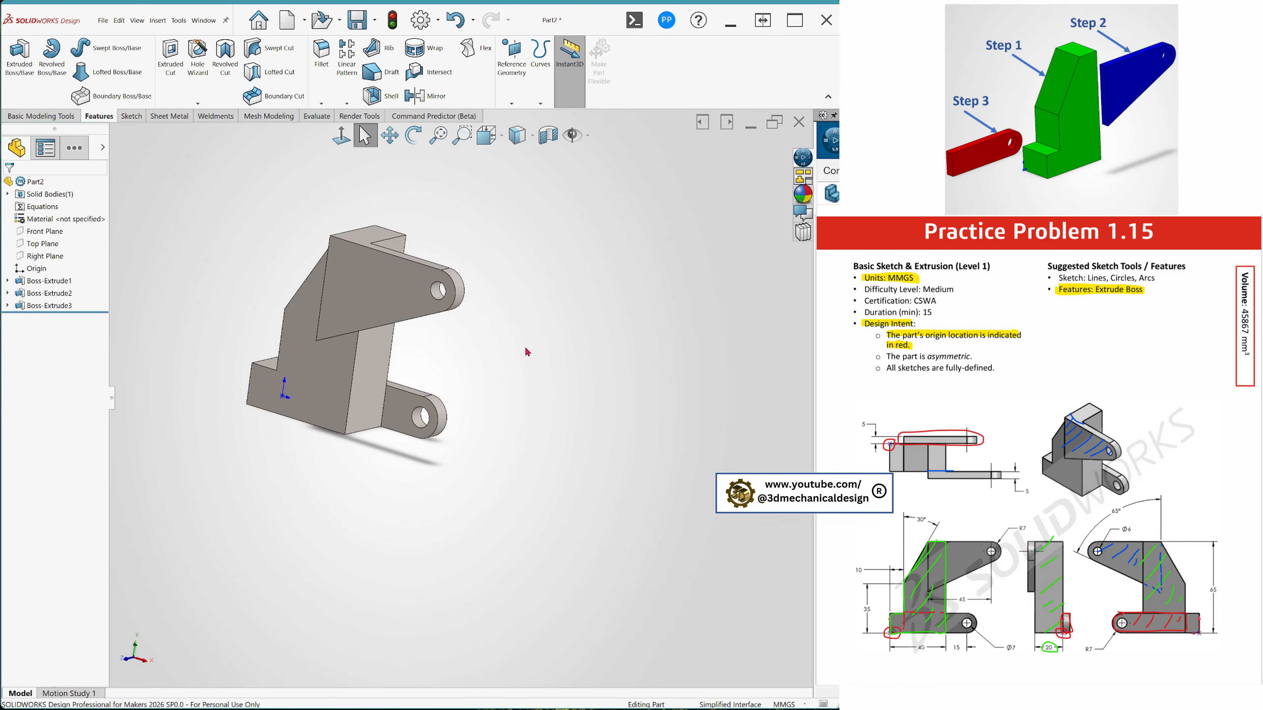
Step: Evaluate the bracket's mass properties and compare its volume with the value specified on the drawing
click(315, 116)
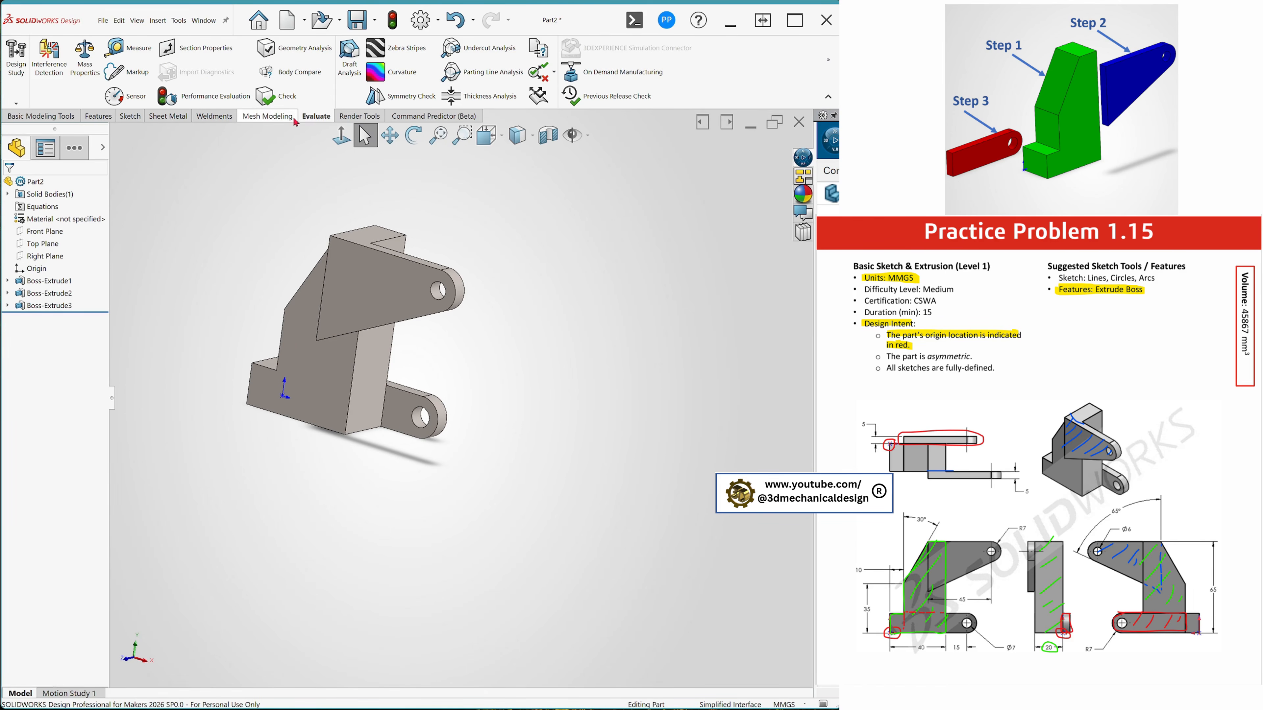
click(85, 55)
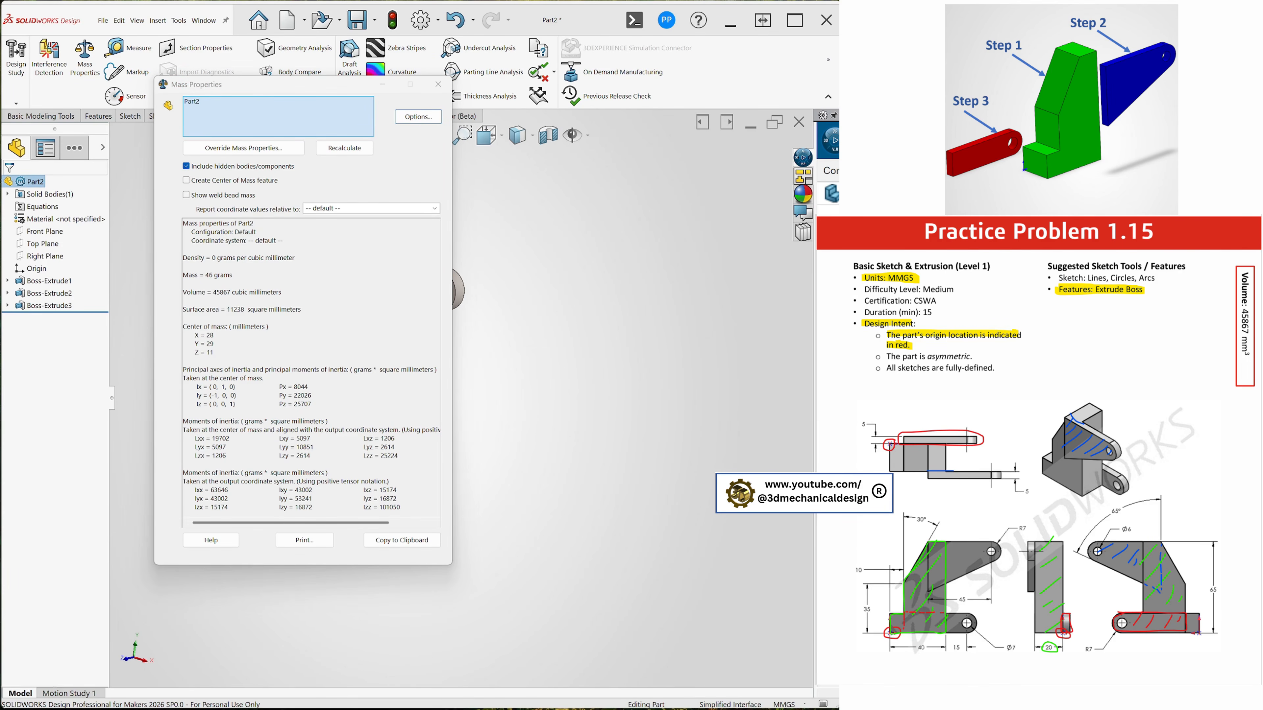
click(212, 291)
drag(234, 292, 207, 292)
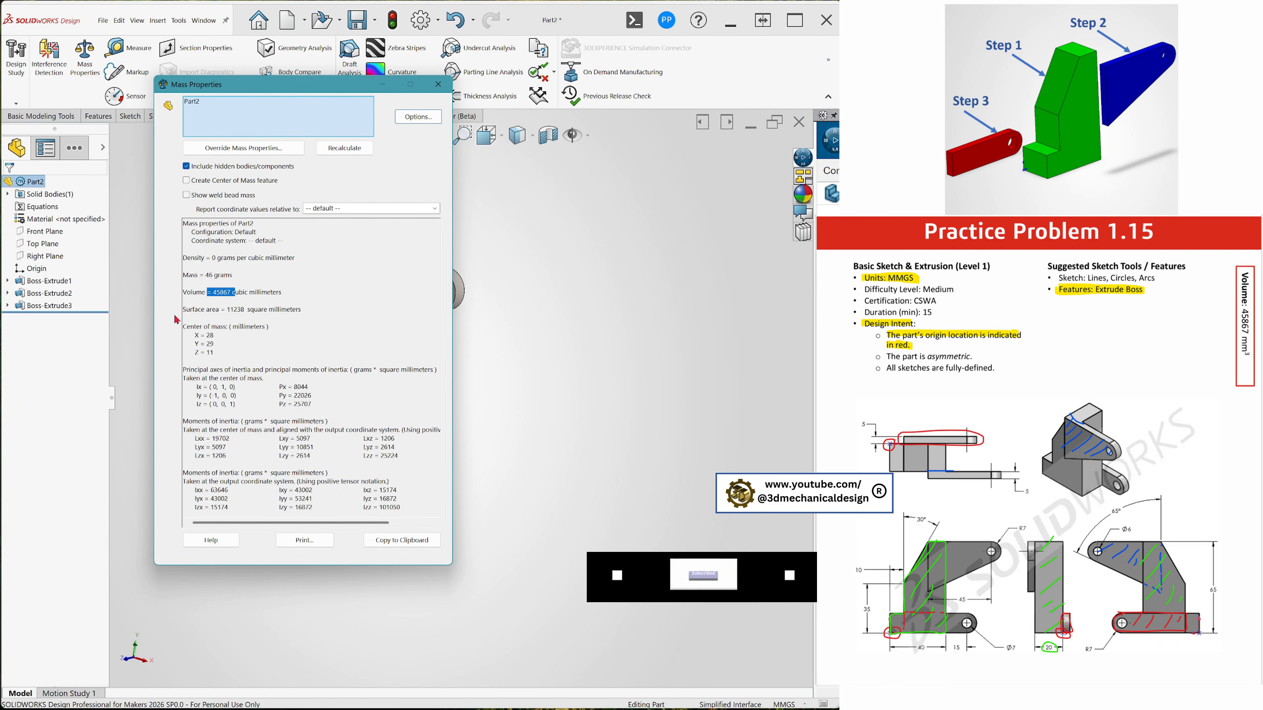
click(438, 84)
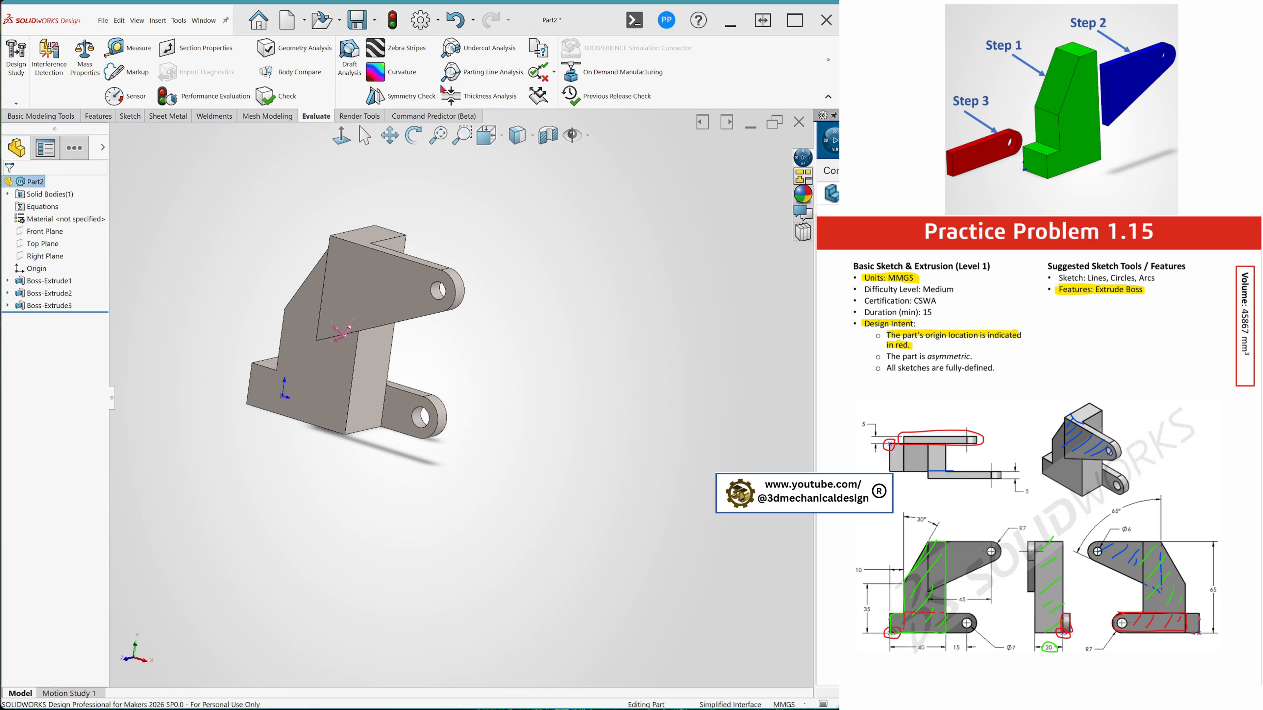